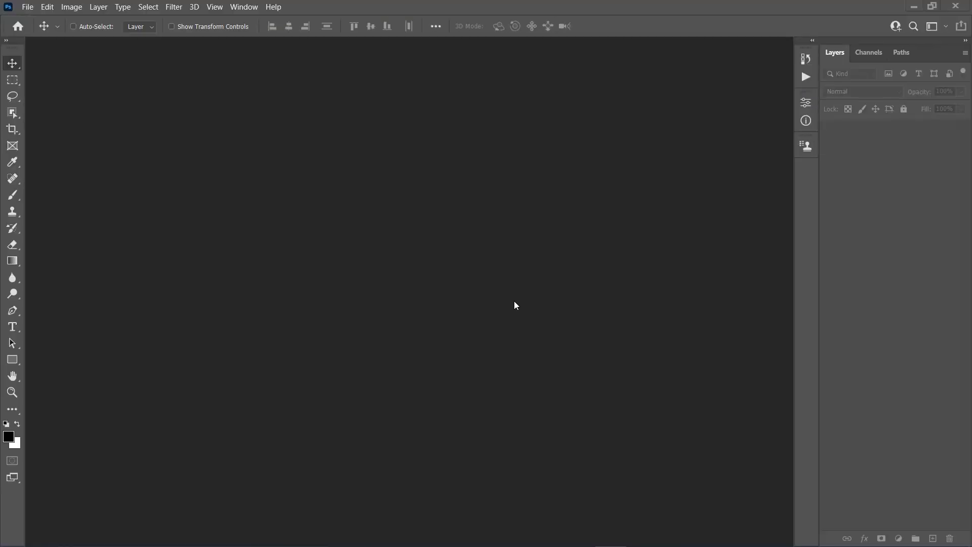
# - Create a blank Untitled-1 document 2340 × 1560 px at 72 pixels per inch
pyautogui.click(29, 8)
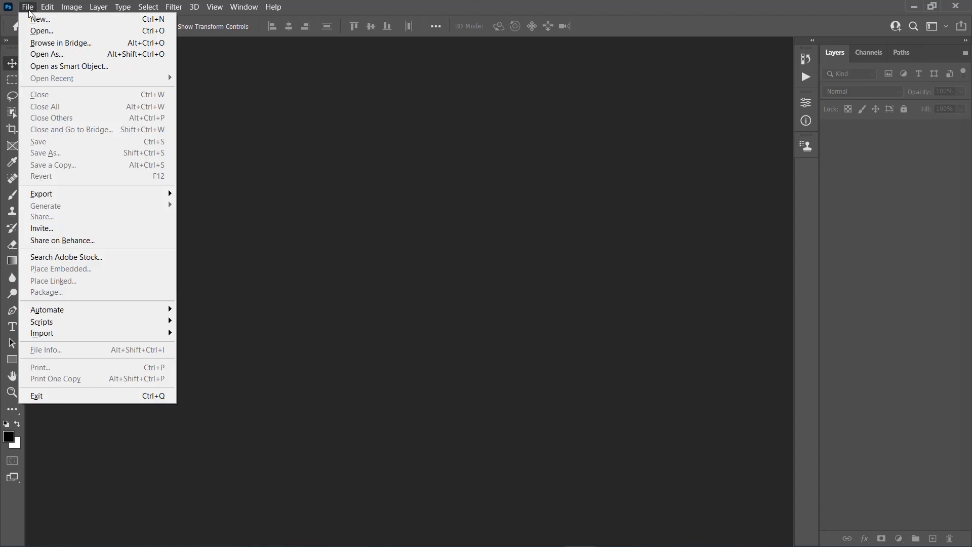
pyautogui.click(58, 21)
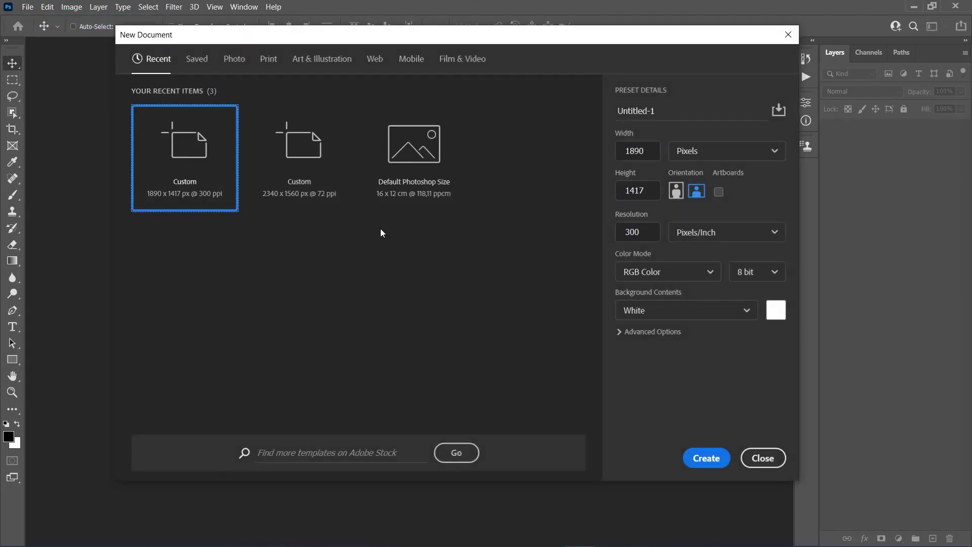
pyautogui.click(638, 151)
pyautogui.write('2340')
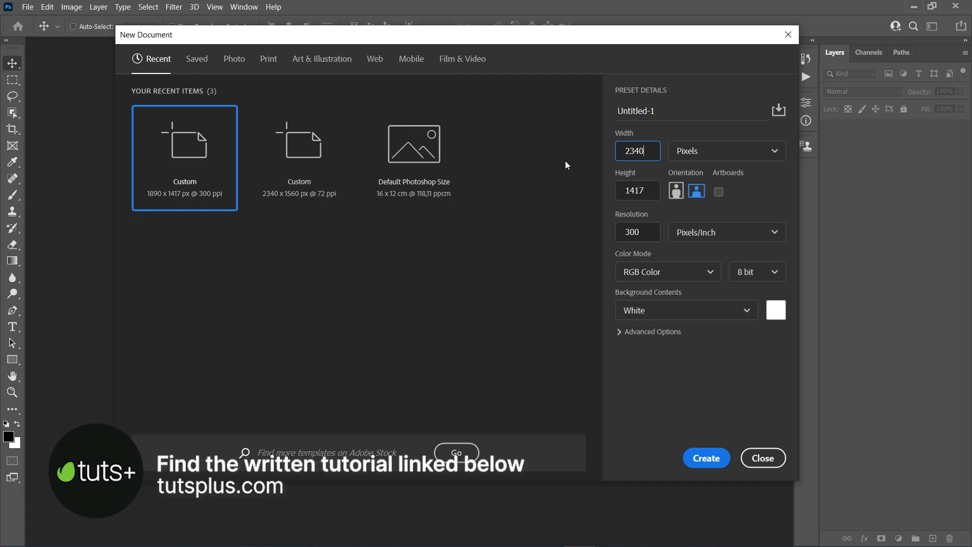
pyautogui.click(648, 191)
pyautogui.write('1560')
pyautogui.click(644, 232)
pyautogui.write('72')
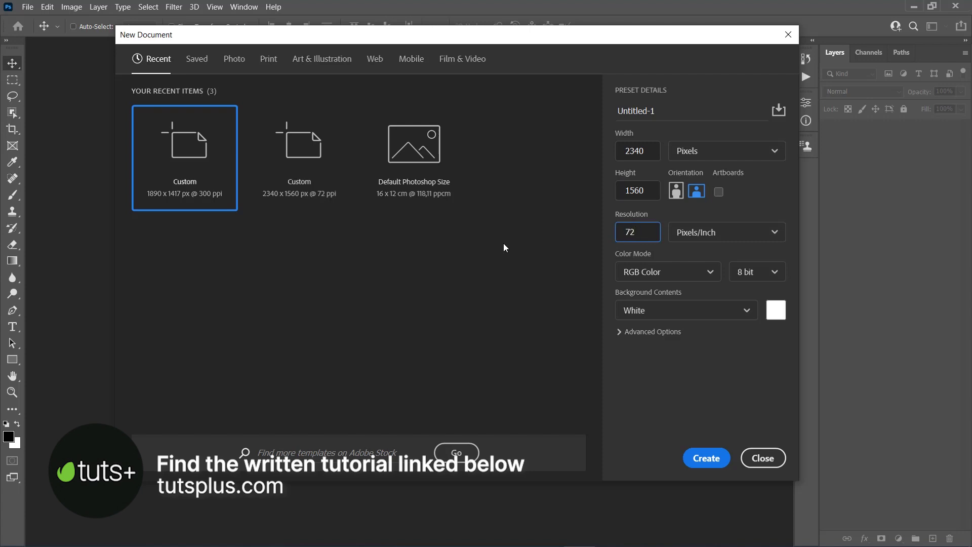
pyautogui.click(704, 456)
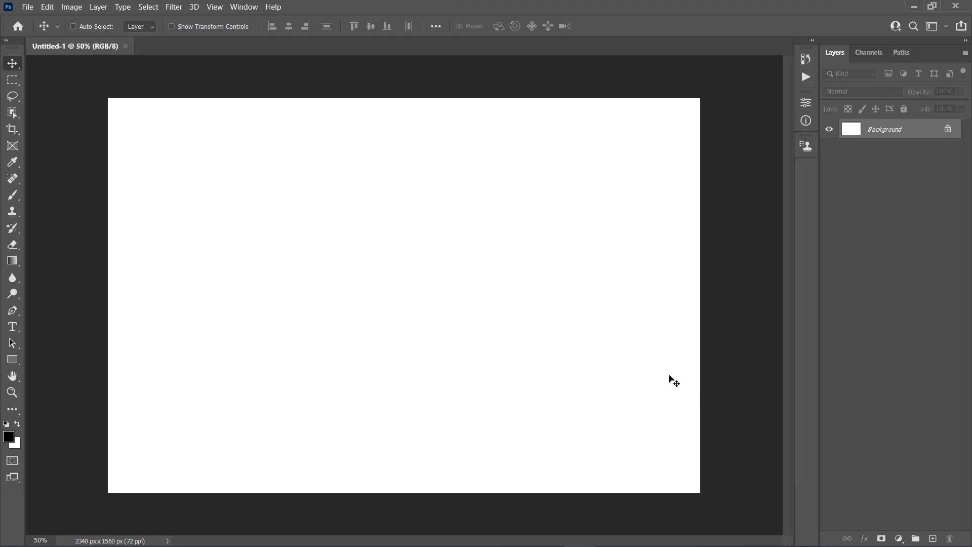
# - Add a black (#000000) Solid Color fill layer named 'Background Color'
pyautogui.click(98, 9)
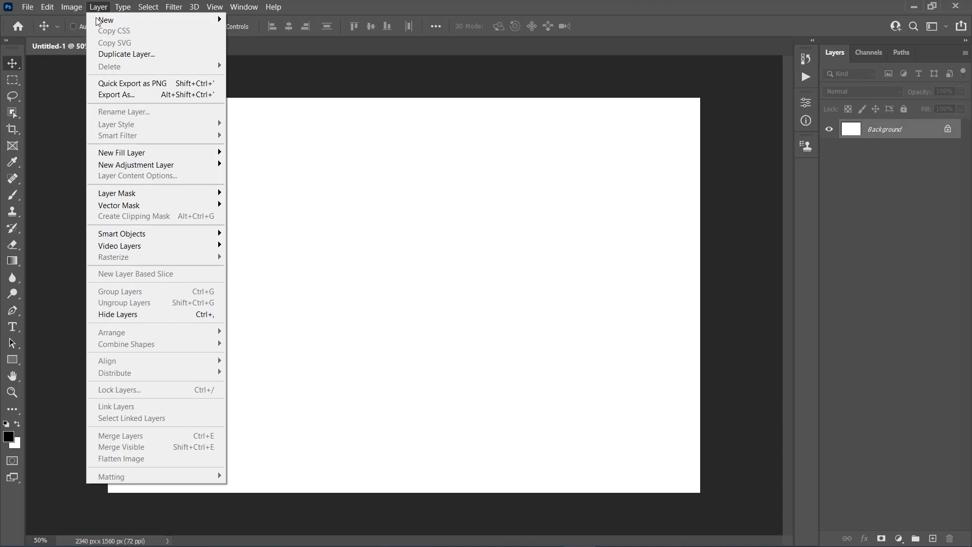
pyautogui.moveTo(108, 152)
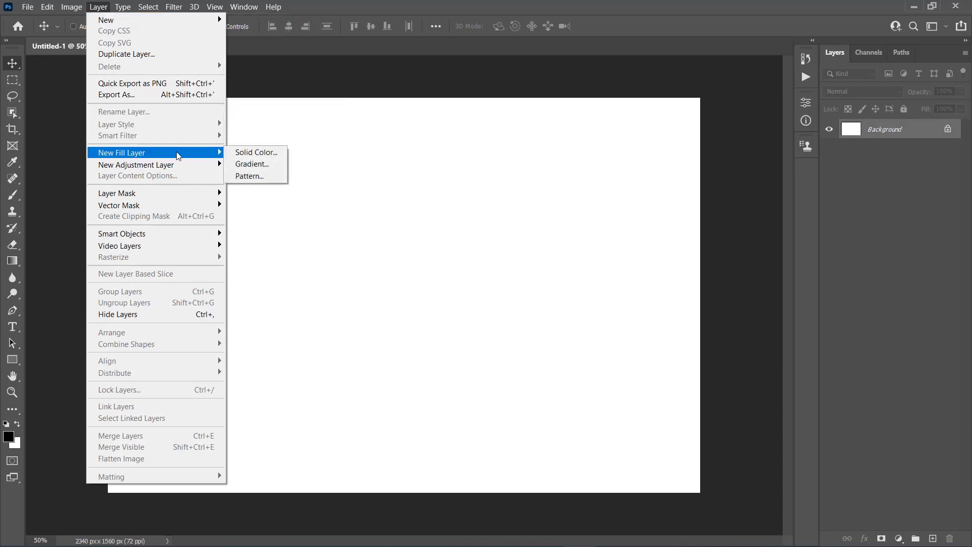
pyautogui.click(252, 153)
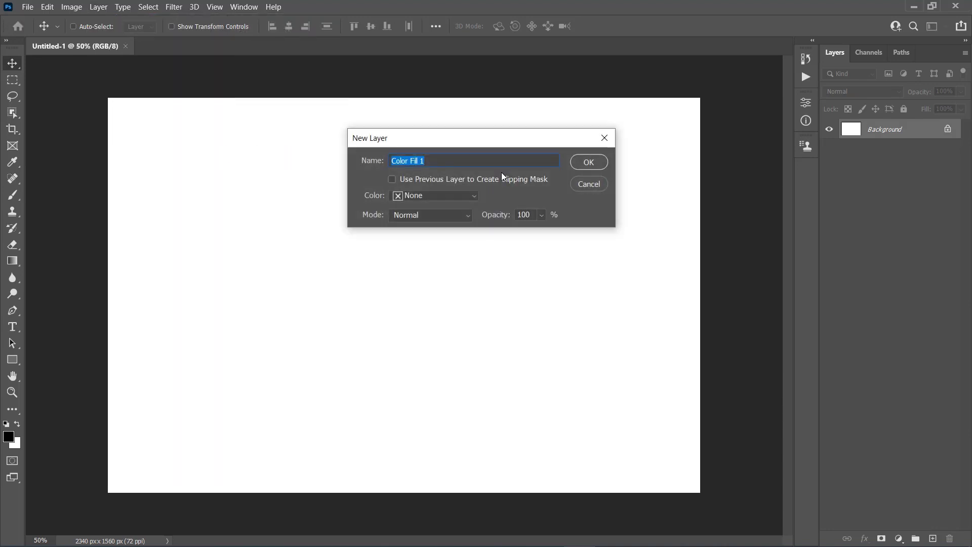
pyautogui.write('Background Color')
pyautogui.click(581, 161)
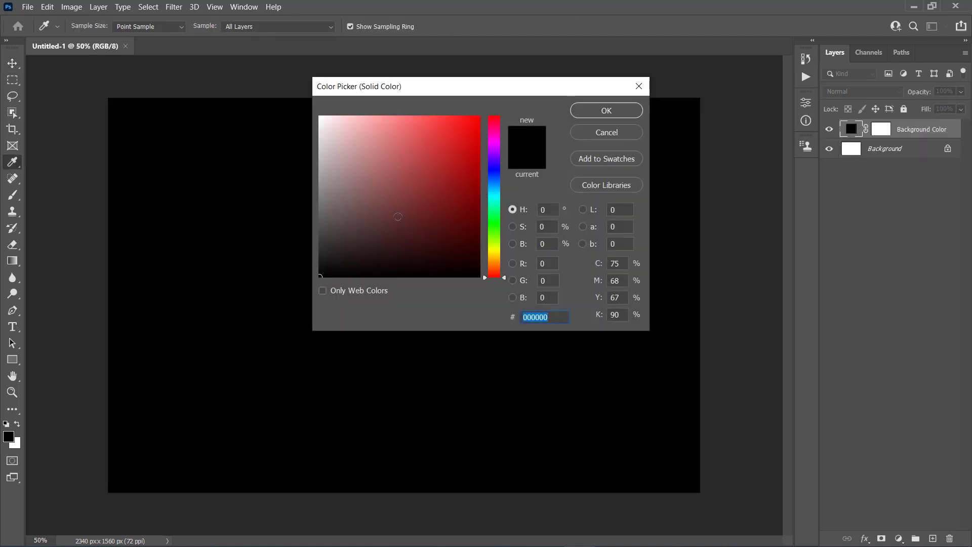
pyautogui.click(585, 107)
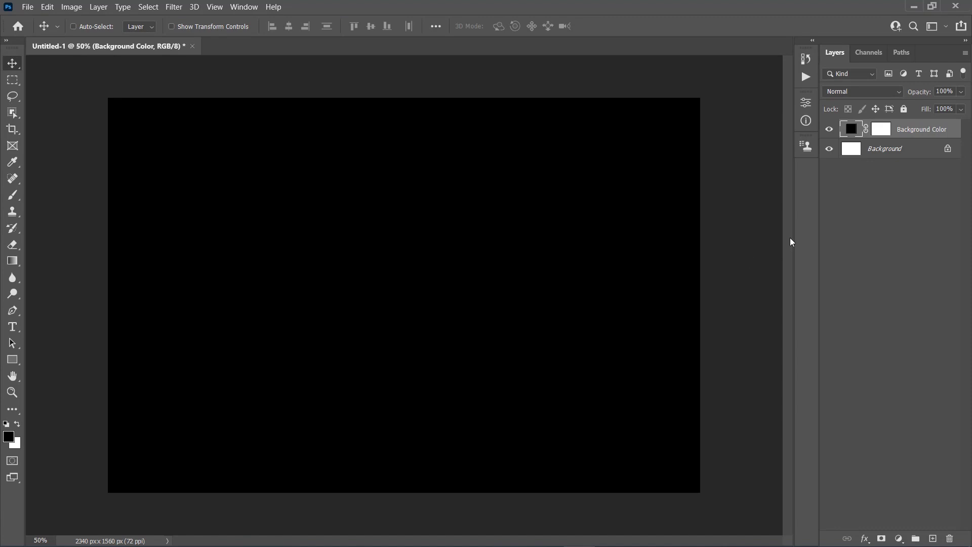
# - Add a Gradient Overlay to Background Color at 50% opacity using the Foreground to Background gradient
pyautogui.rightClick(935, 130)
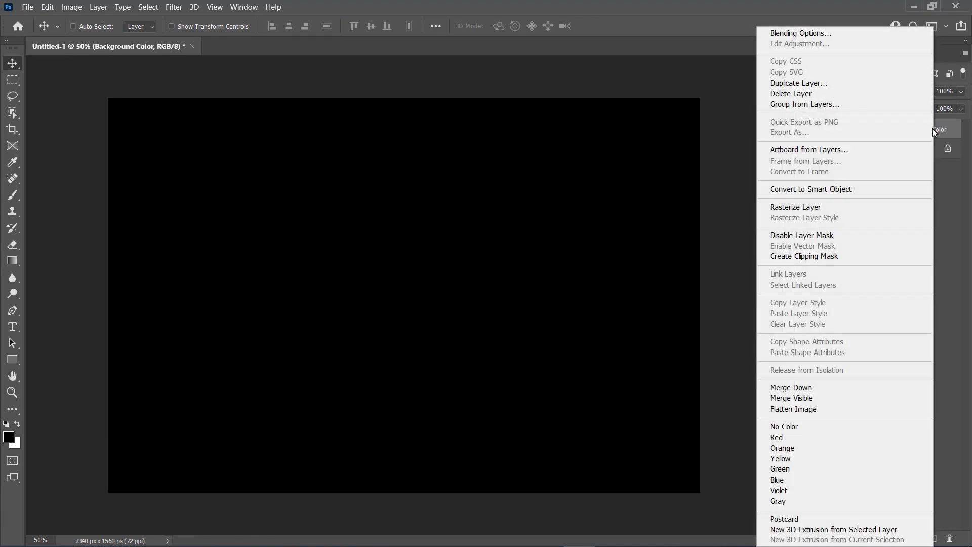
pyautogui.click(845, 34)
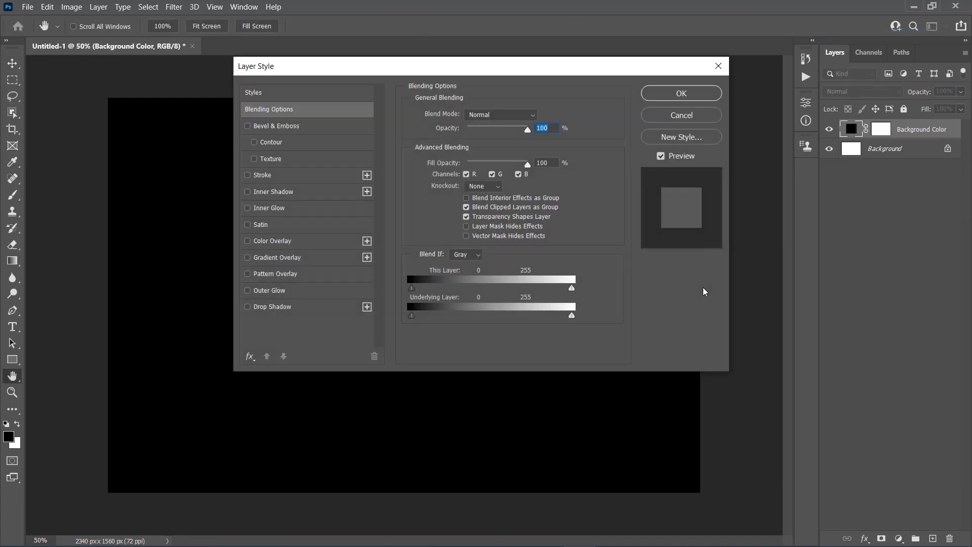
pyautogui.click(294, 258)
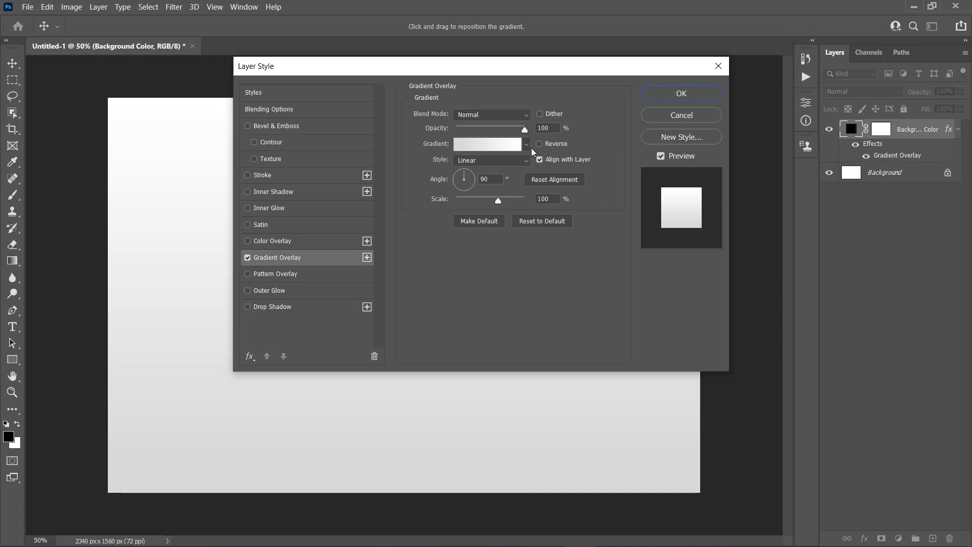
pyautogui.doubleClick(544, 128)
pyautogui.write('50')
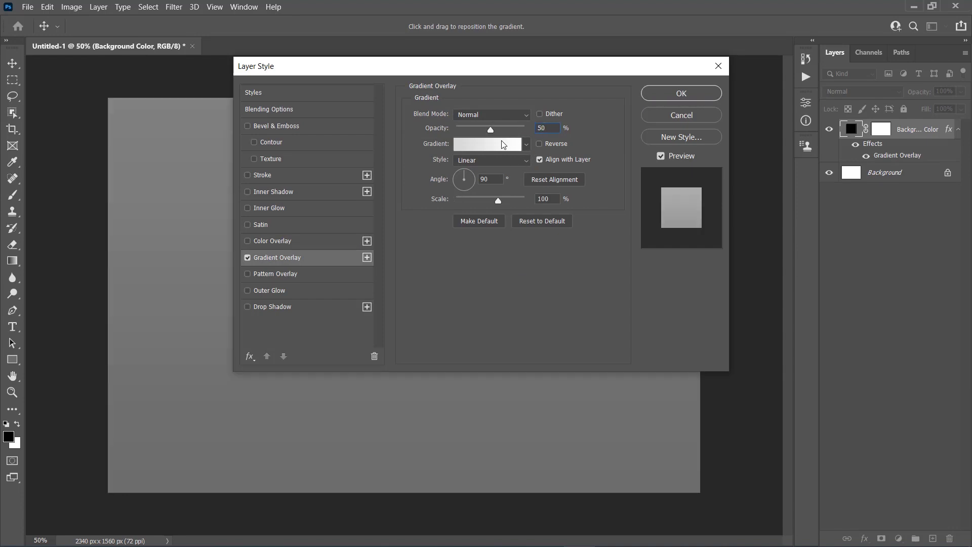
pyautogui.click(497, 144)
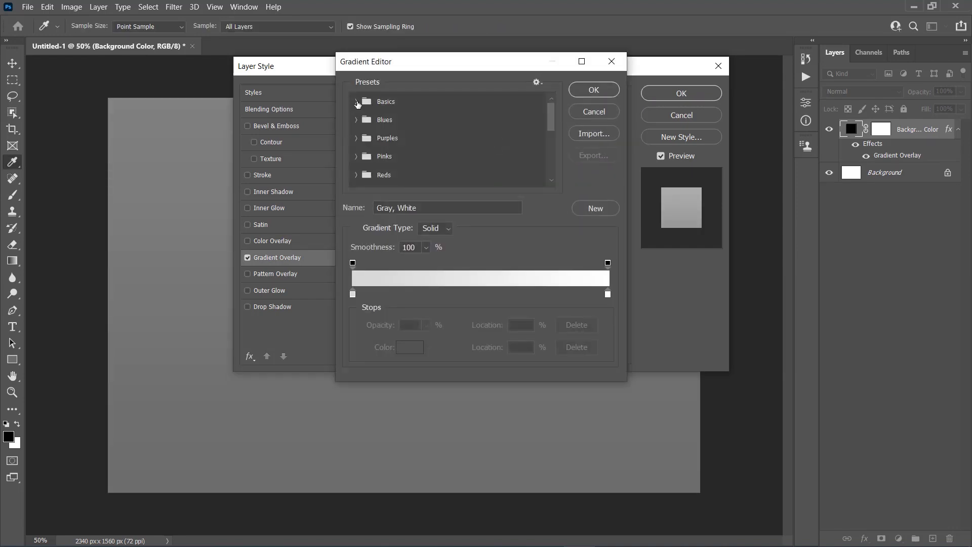
pyautogui.click(368, 120)
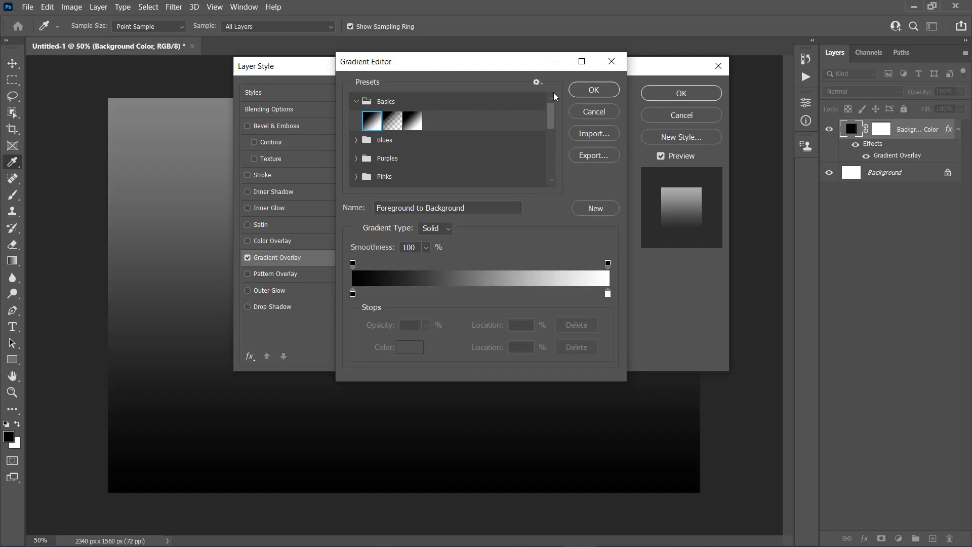
pyautogui.click(577, 90)
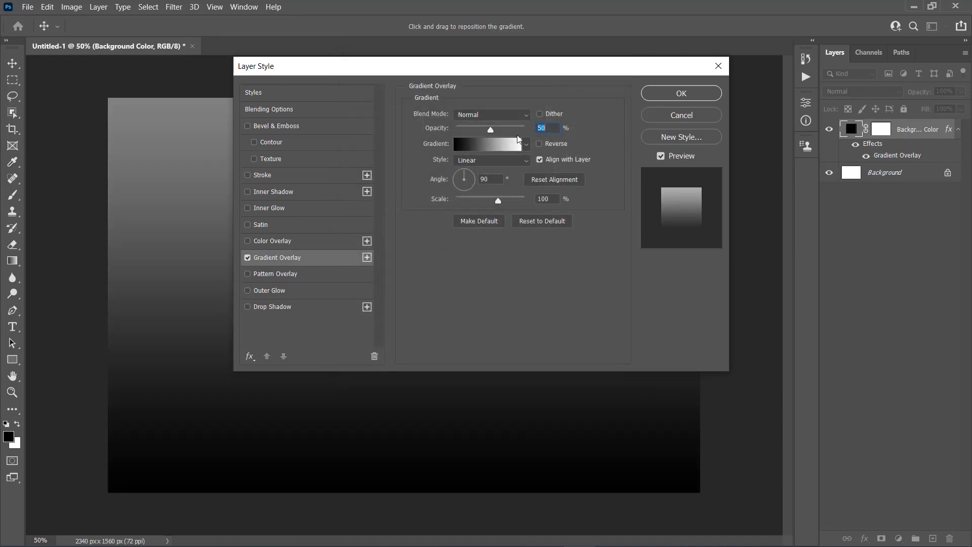
# - Make the gradient overlay Radial at 150% scale and reversed, then apply it
pyautogui.click(500, 160)
pyautogui.click(496, 172)
pyautogui.doubleClick(490, 180)
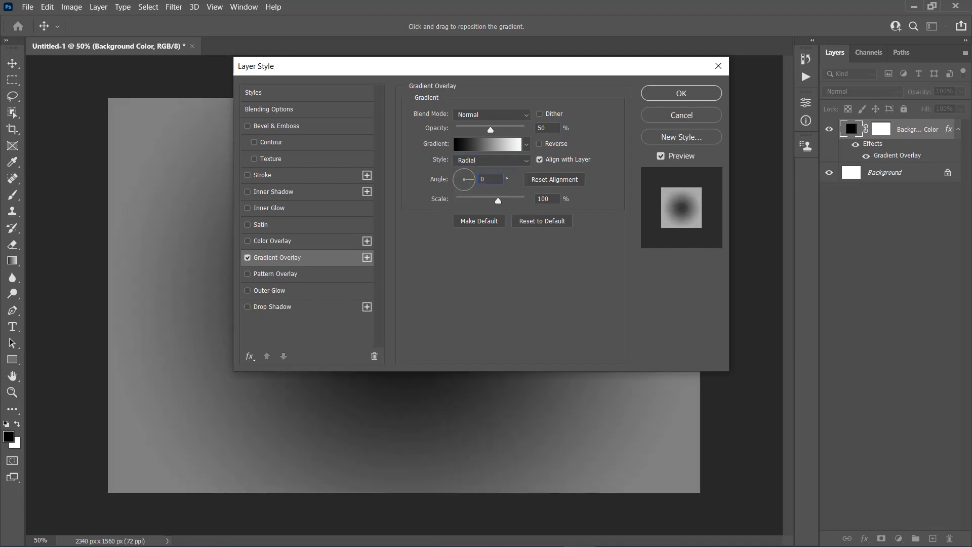
pyautogui.write('150')
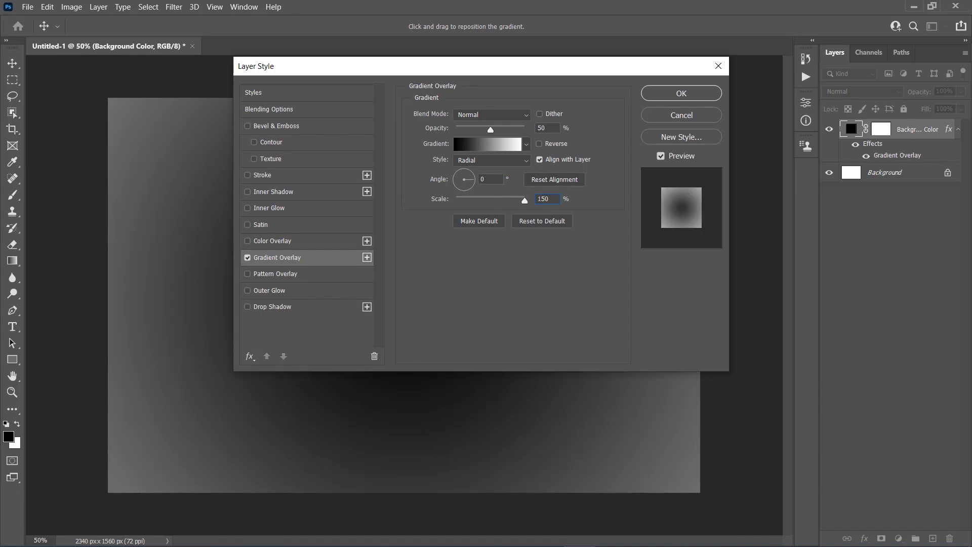
pyautogui.click(539, 144)
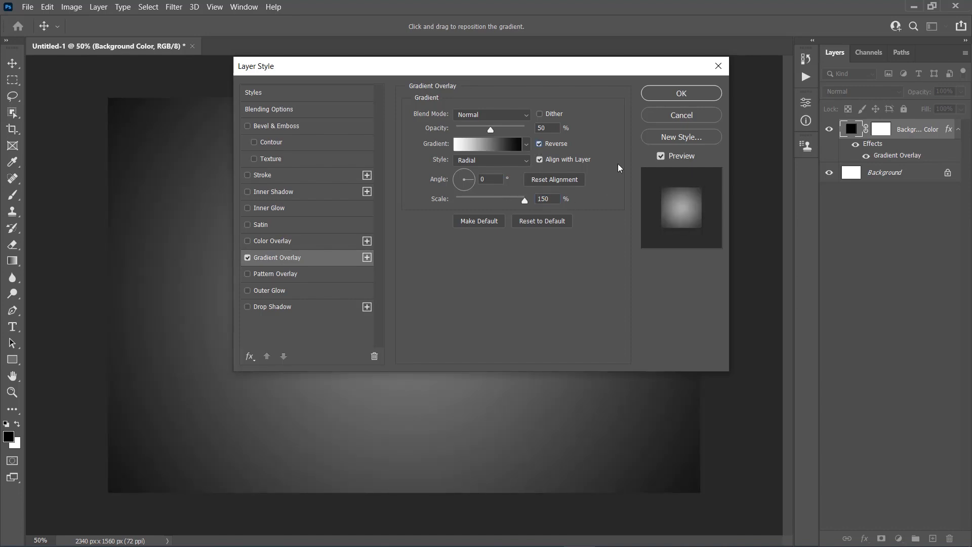
pyautogui.click(667, 92)
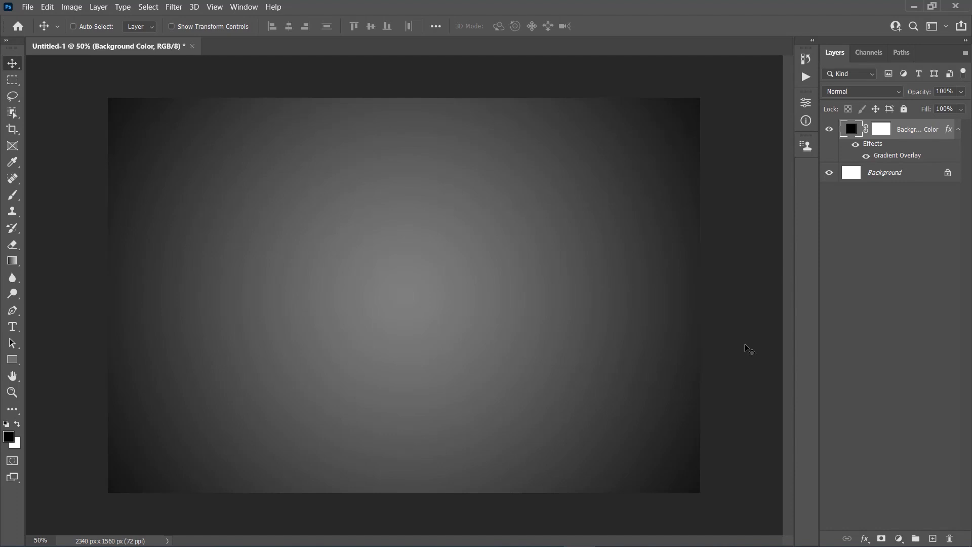
# - Place the rusty cracked-paint texture as an embedded layer scaled to 130% to cover the canvas
pyautogui.click(28, 7)
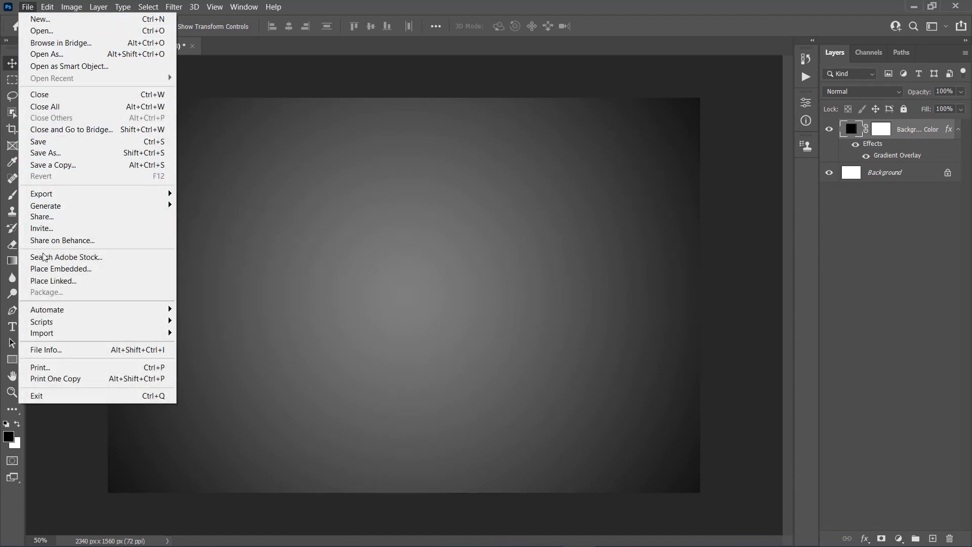
pyautogui.click(95, 273)
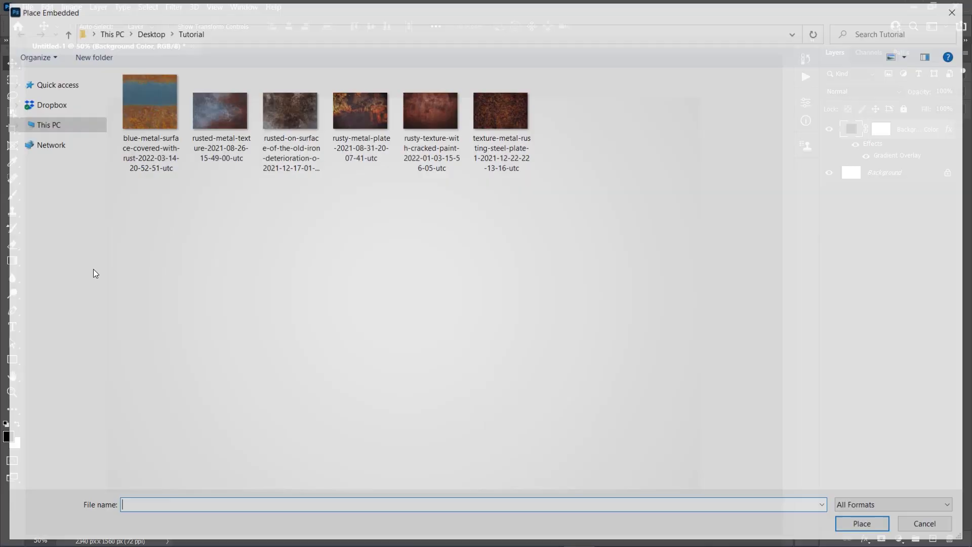
pyautogui.click(411, 142)
pyautogui.click(863, 525)
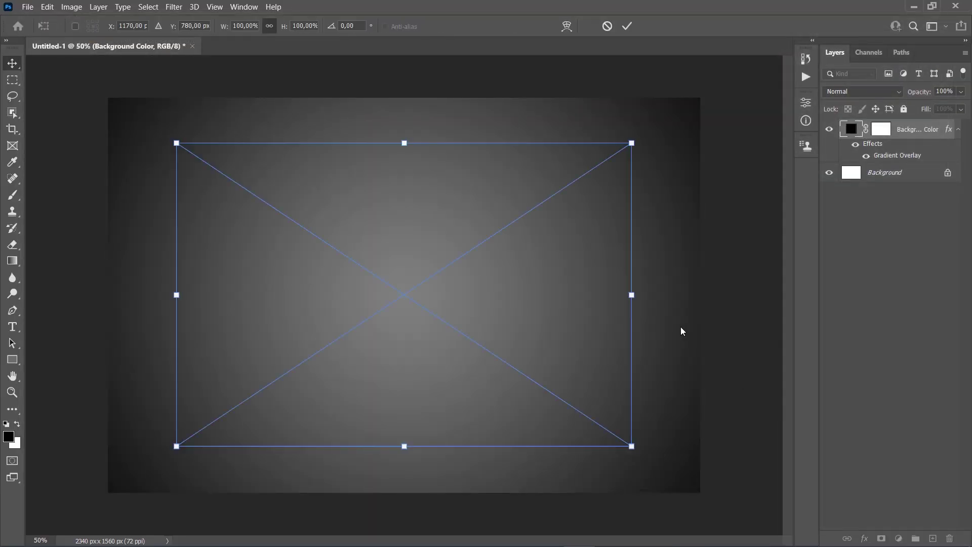
pyautogui.moveTo(632, 295); pyautogui.dragTo(700, 295)
pyautogui.moveTo(176, 294); pyautogui.dragTo(108, 295)
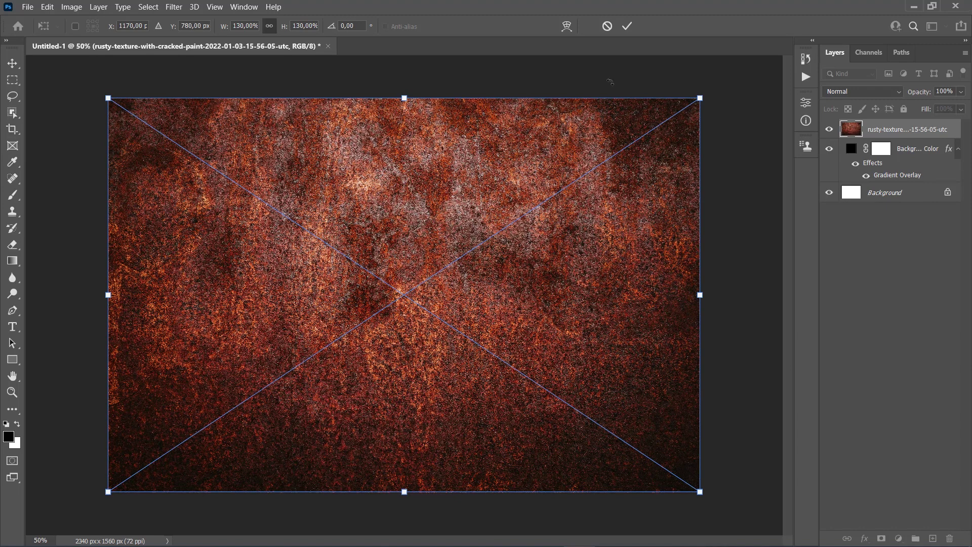
pyautogui.click(628, 31)
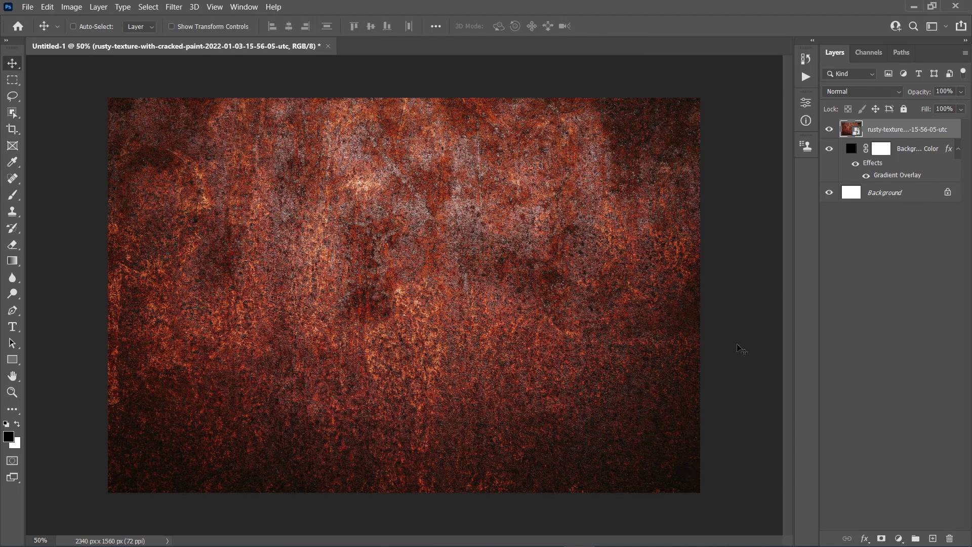
# - Set the texture layer to Overlay blend mode and rename it BT_1
pyautogui.click(847, 92)
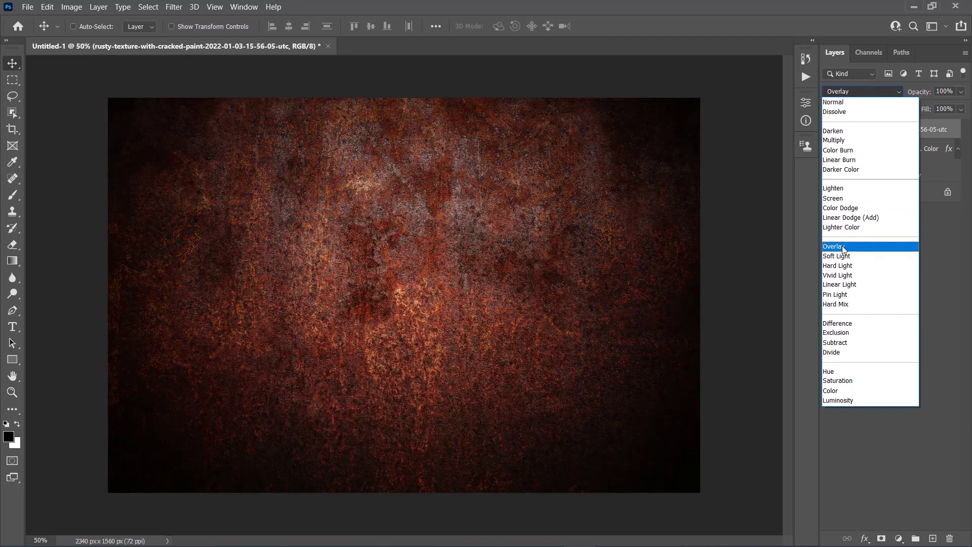
pyautogui.click(843, 246)
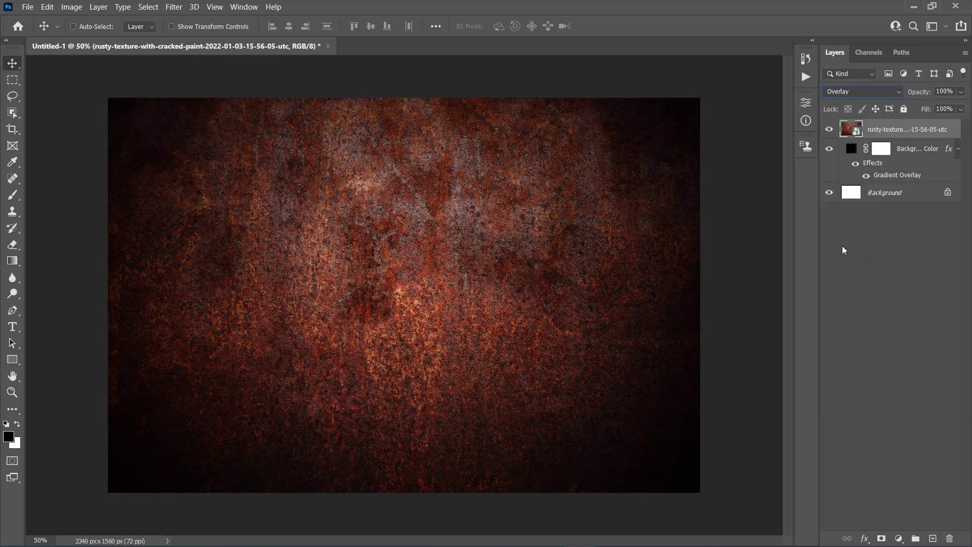
pyautogui.doubleClick(891, 131)
pyautogui.write('BT 1')
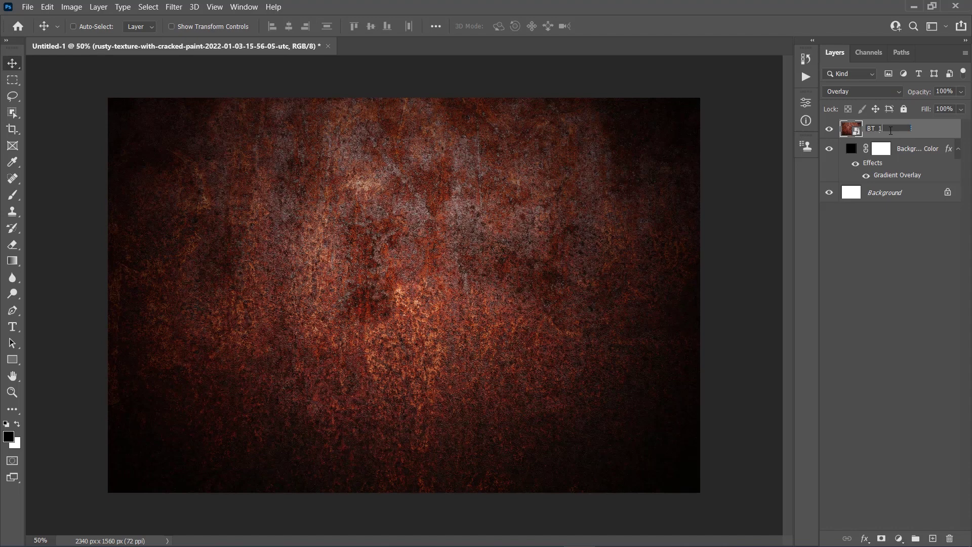
pyautogui.press('Return')
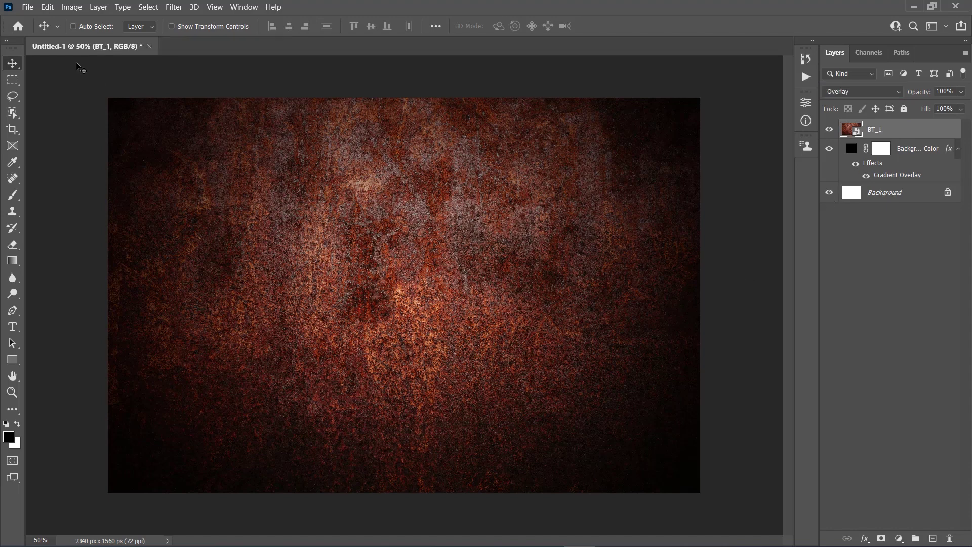
pyautogui.click(28, 7)
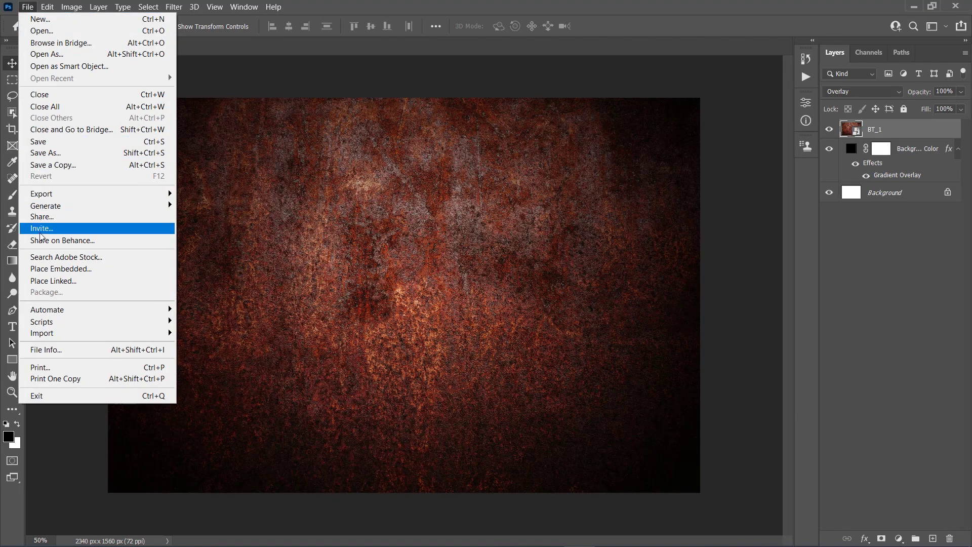
# - Place the rusty-metal-plate texture image as an embedded layer
pyautogui.click(53, 270)
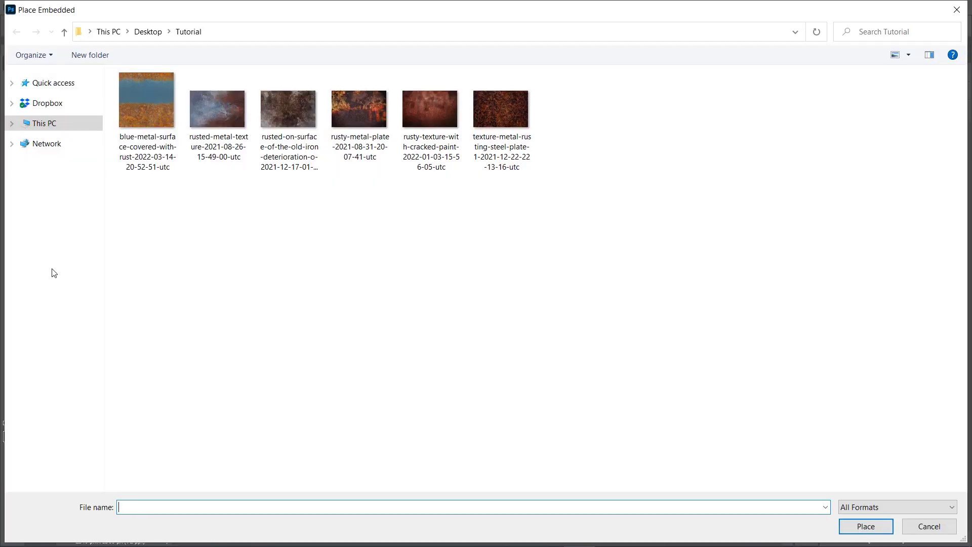
pyautogui.click(360, 133)
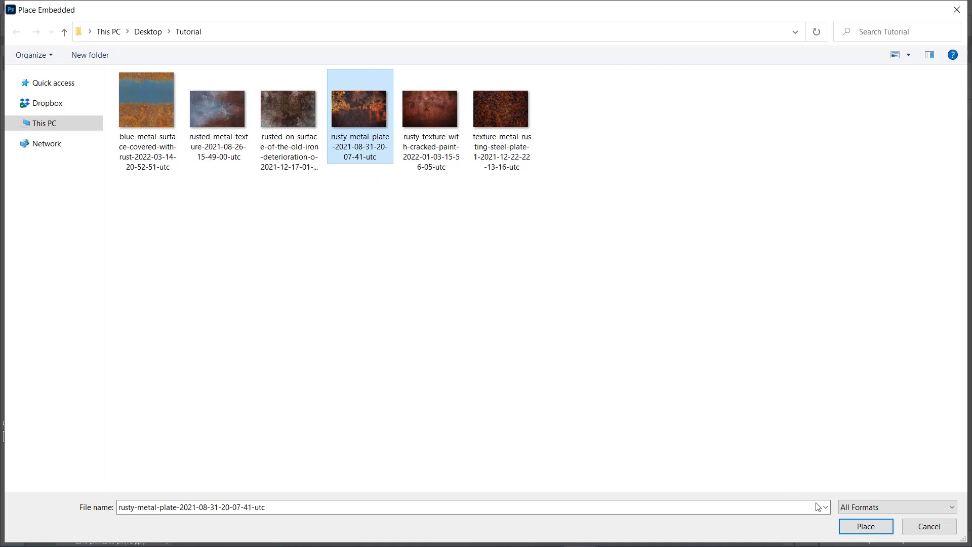
pyautogui.click(866, 526)
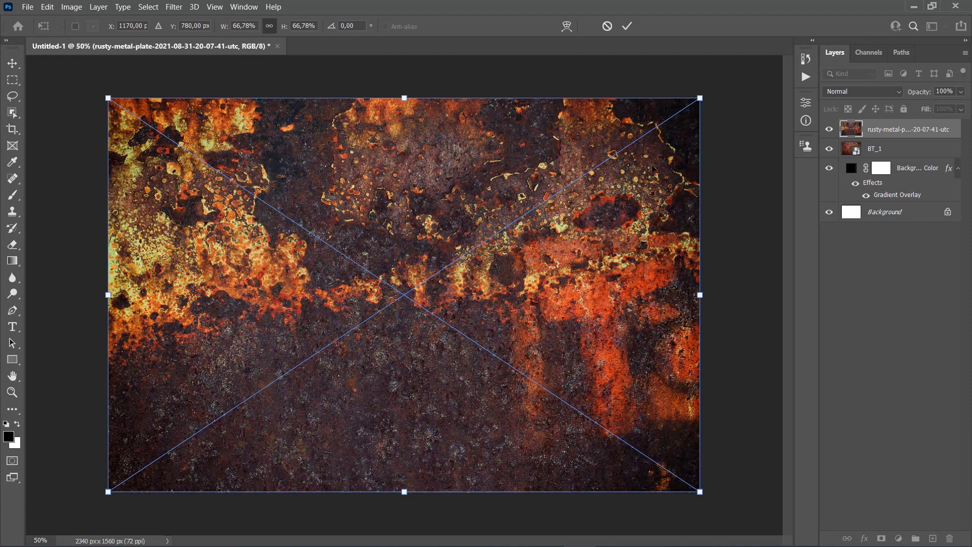
pyautogui.click(628, 26)
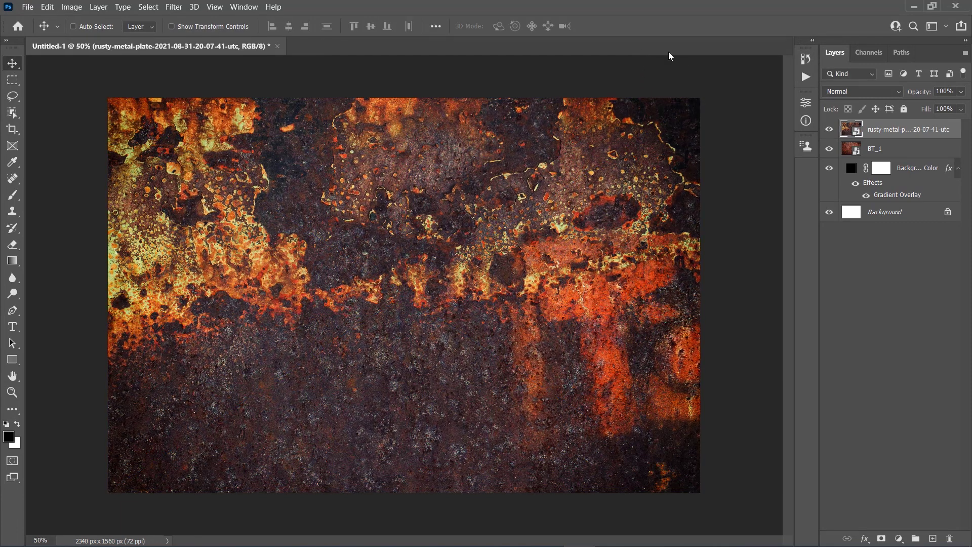
# - Set the metal plate layer to Linear Dodge (Add) and rename it BT_2
pyautogui.click(845, 92)
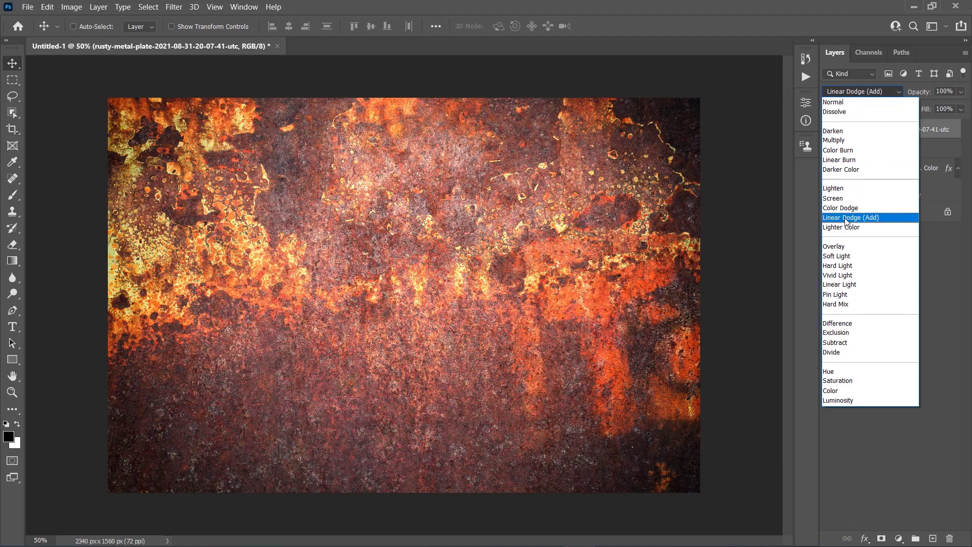
pyautogui.click(845, 218)
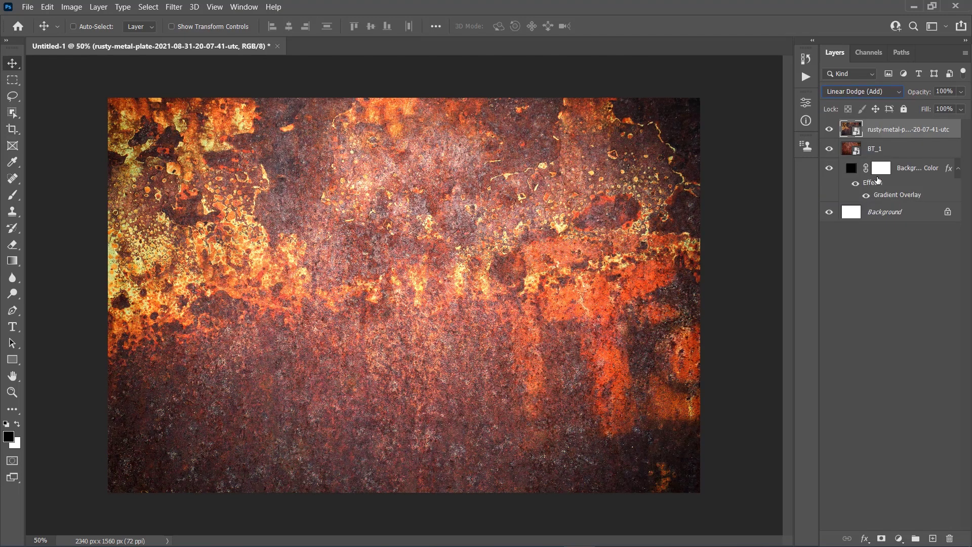
pyautogui.doubleClick(890, 131)
pyautogui.write('BT_2')
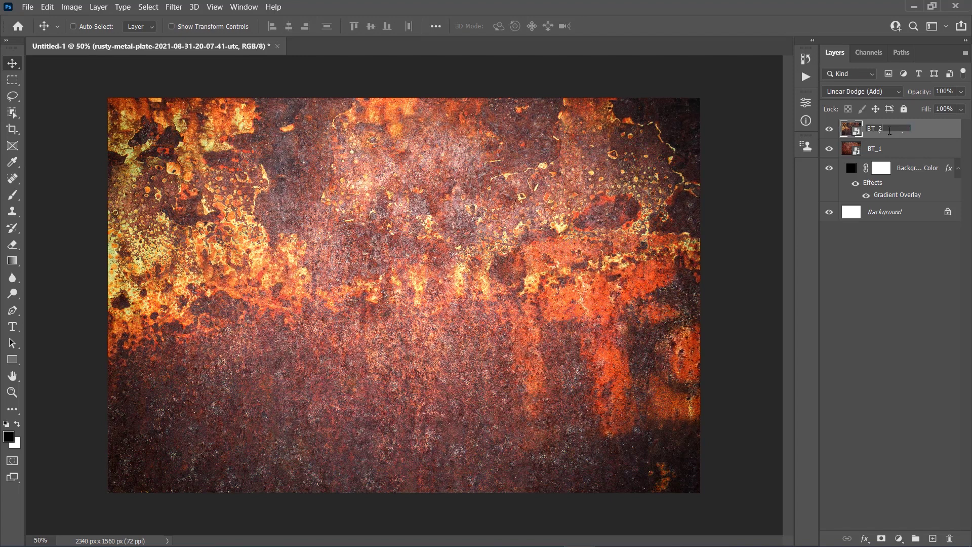
pyautogui.press('Return')
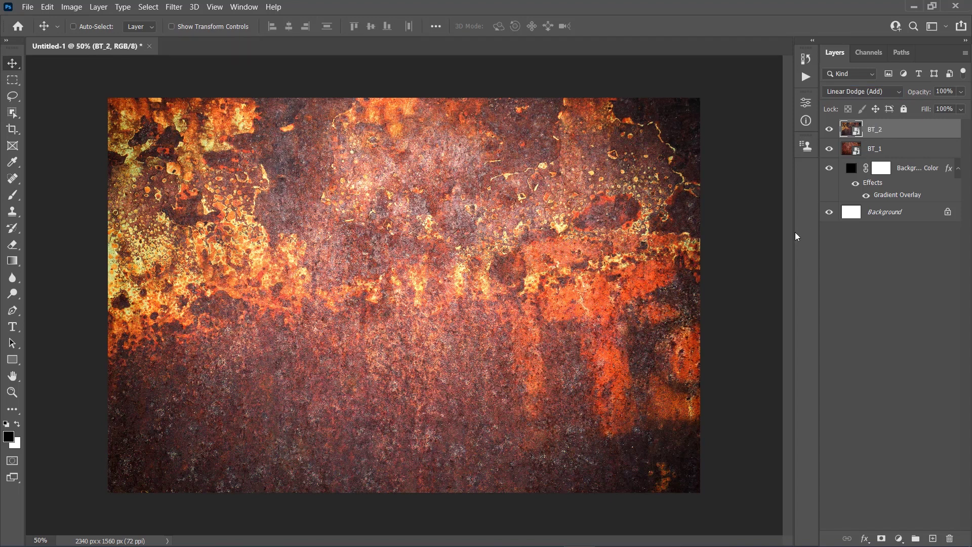
pyautogui.click(98, 7)
pyautogui.moveTo(93, 26)
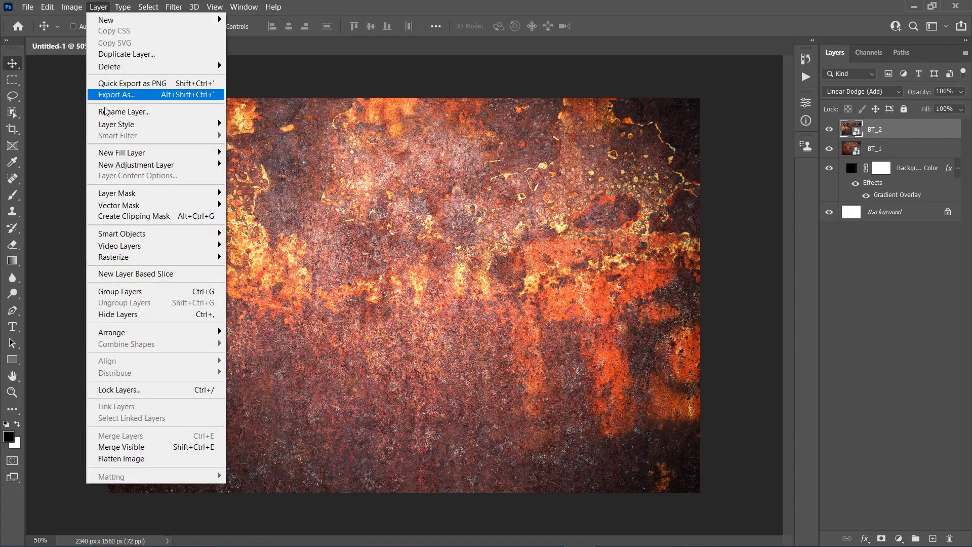
pyautogui.moveTo(129, 195)
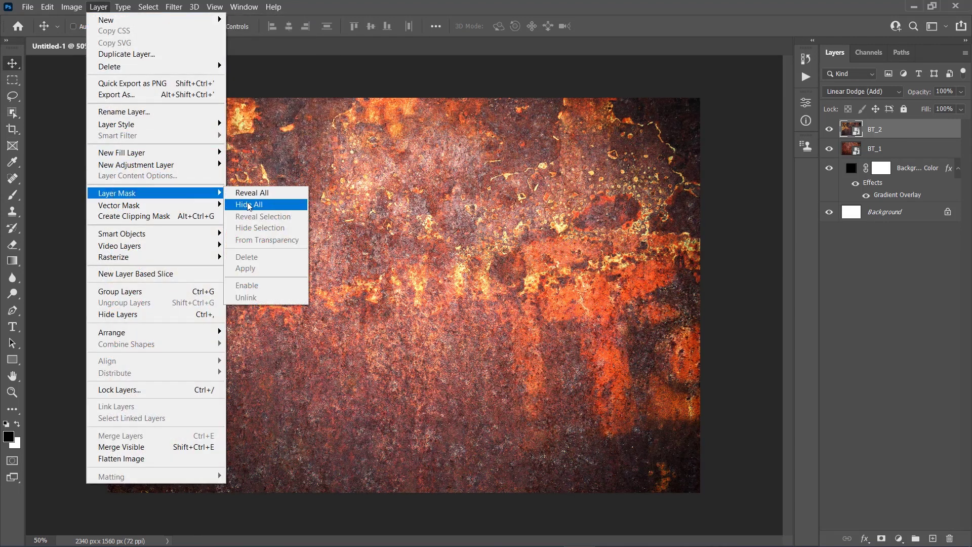
# - Add a Hide All layer mask to BT_2 and set the foreground colour to white
pyautogui.click(263, 205)
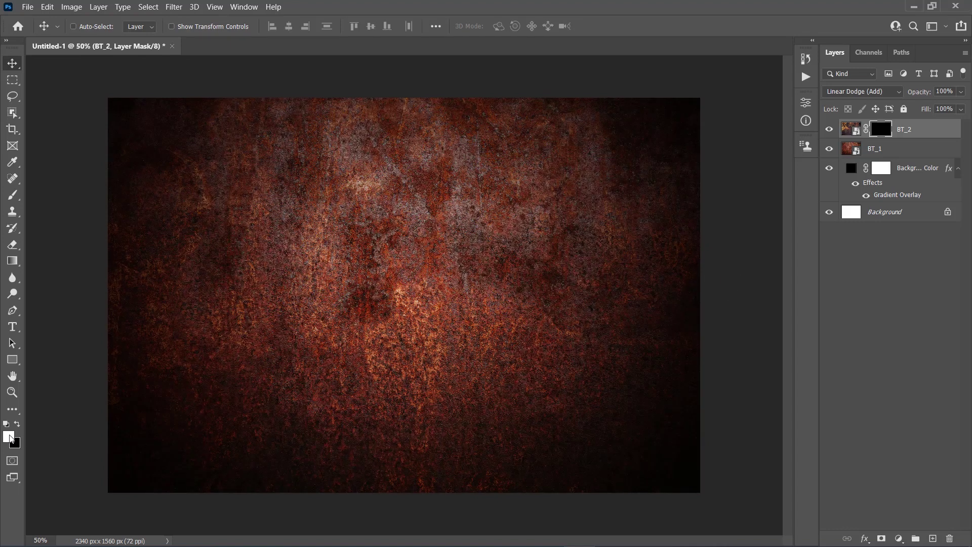
pyautogui.click(9, 437)
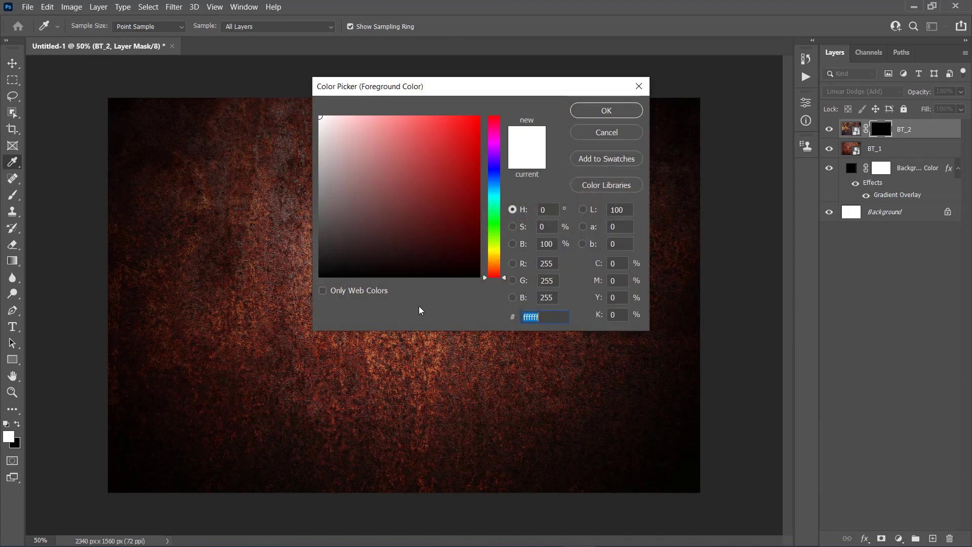
pyautogui.click(606, 111)
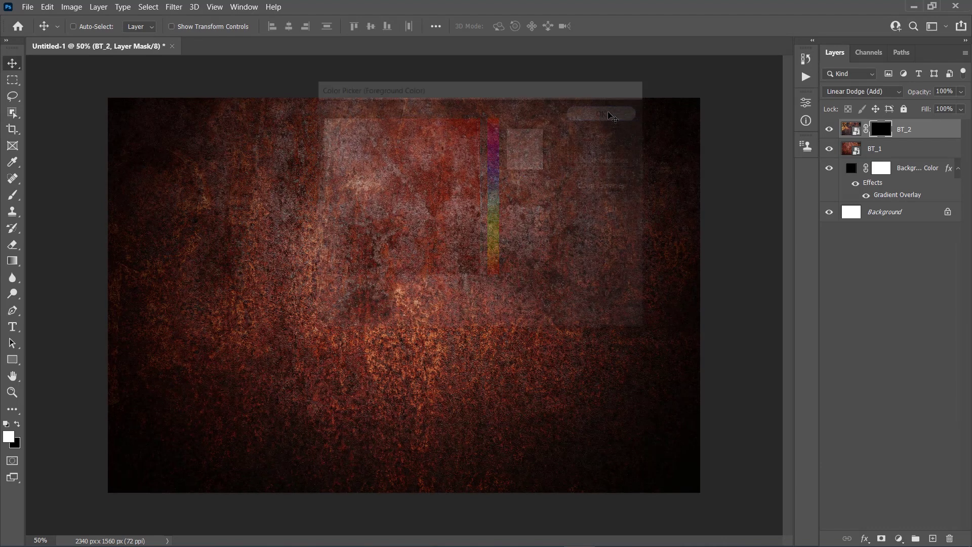
# - Paint one soft white spot in the mask's centre with a ~2300 px Soft Round brush
pyautogui.click(12, 196)
pyautogui.rightClick(564, 224)
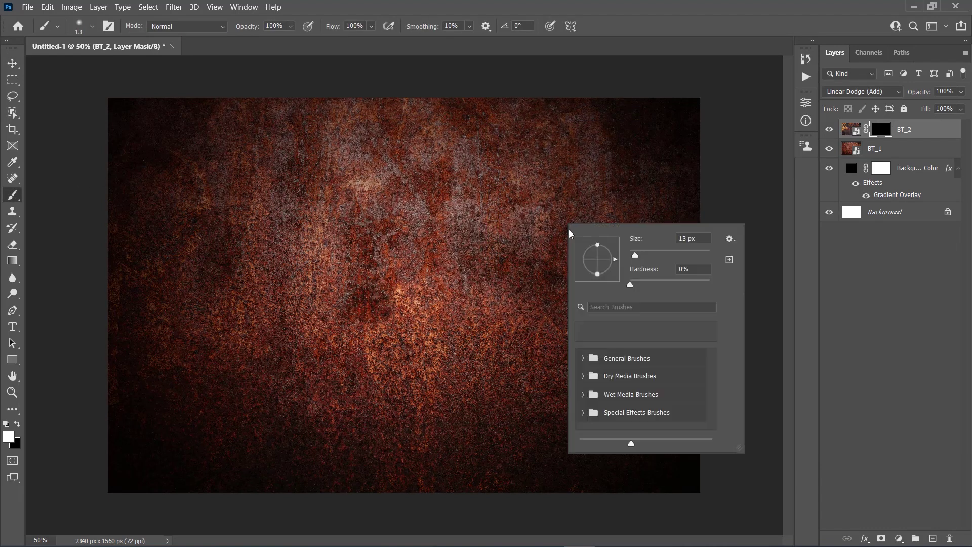
pyautogui.click(583, 358)
pyautogui.click(615, 378)
pyautogui.press('Return')
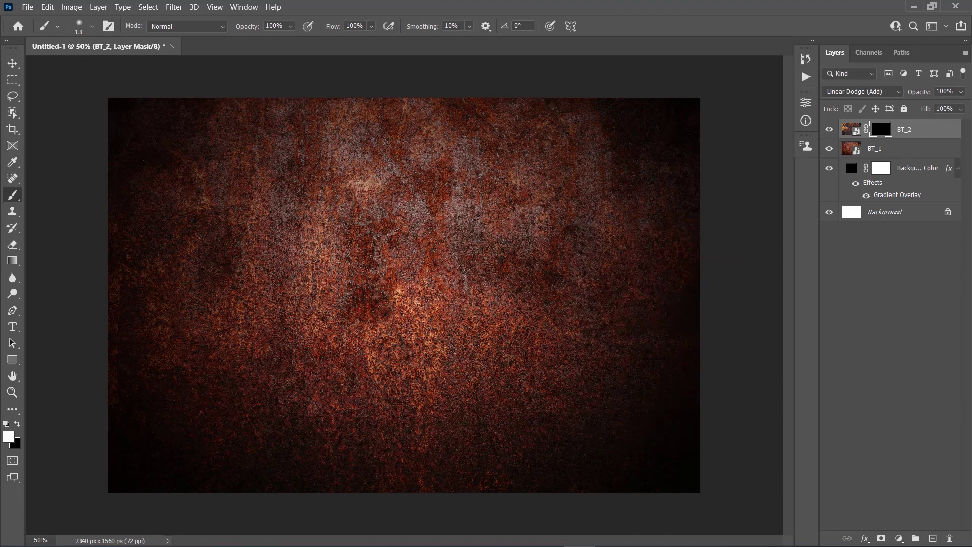
pyautogui.press(']')
pyautogui.press(']')
pyautogui.press(']')
pyautogui.press(']')
pyautogui.press(']')
pyautogui.press(']')
pyautogui.press(']')
pyautogui.press(']')
pyautogui.press(']')
pyautogui.press(']')
pyautogui.press(']')
pyautogui.press(']')
pyautogui.press(']')
pyautogui.press(']')
pyautogui.press(']')
pyautogui.press(']')
pyautogui.press(']')
pyautogui.press(']')
pyautogui.press(']')
pyautogui.press(']')
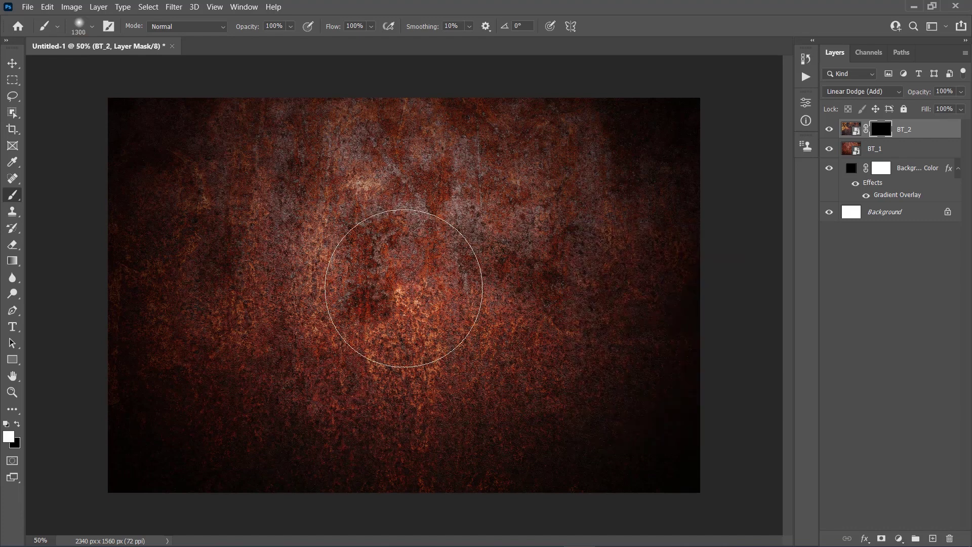
pyautogui.press(']')
pyautogui.press(']')
pyautogui.press(']')
pyautogui.press(']')
pyautogui.press(']')
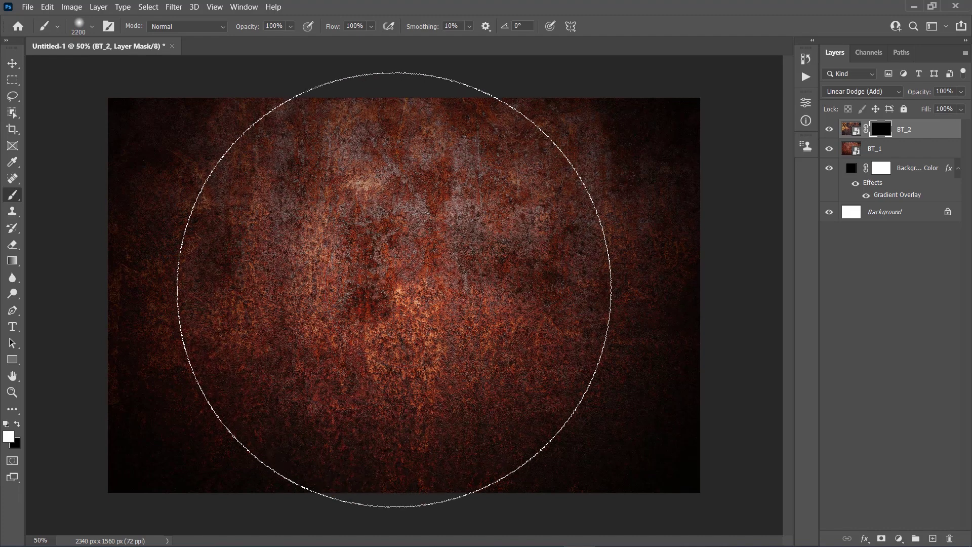
pyautogui.click(396, 289)
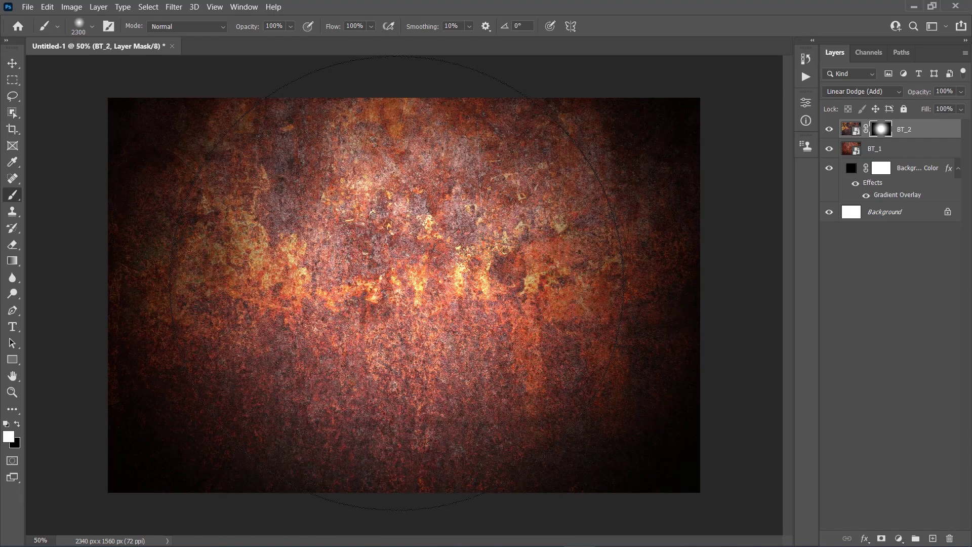
pyautogui.press('v')
pyautogui.hotkey('ctrl', '2')
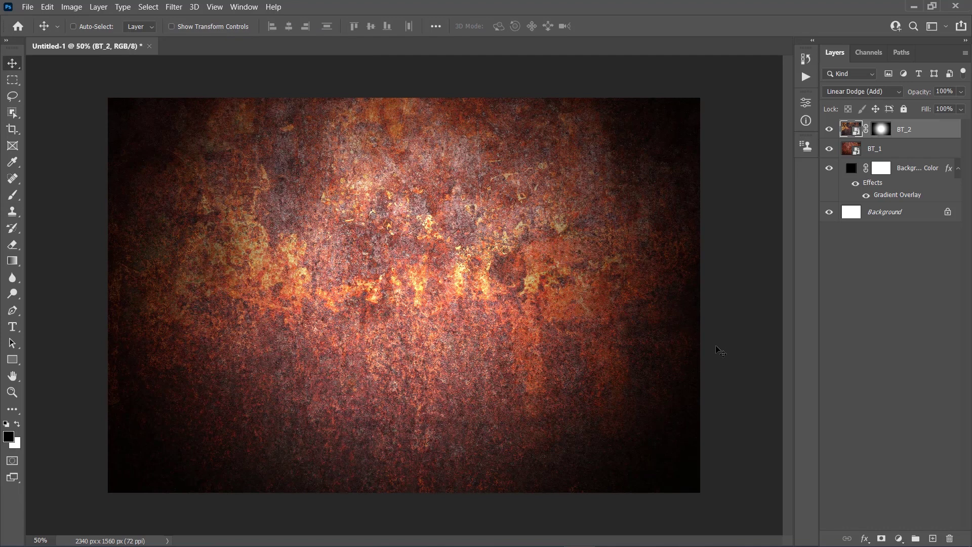
pyautogui.click(27, 7)
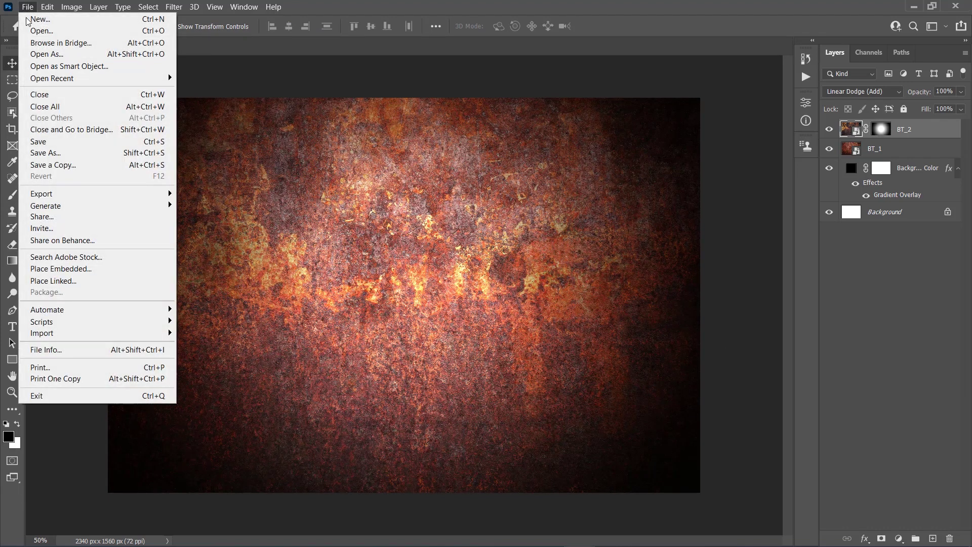
# - Place the rusted old iron texture and scale it to about 162.5% to cover the canvas
pyautogui.click(94, 269)
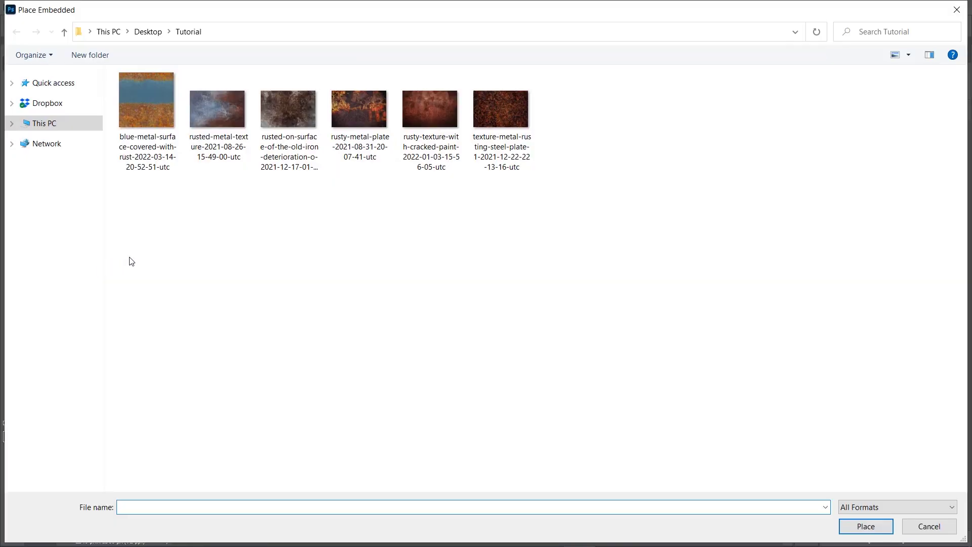
pyautogui.click(292, 142)
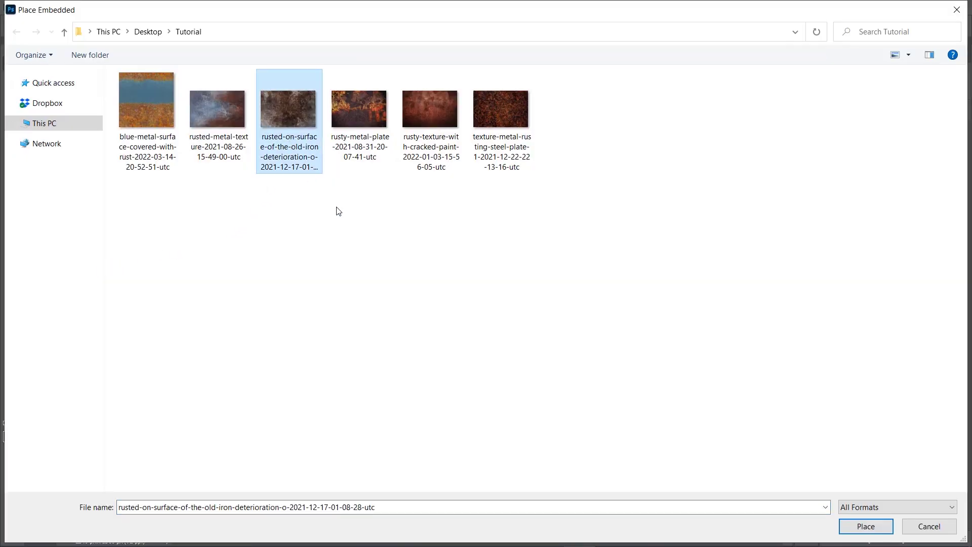
pyautogui.click(855, 527)
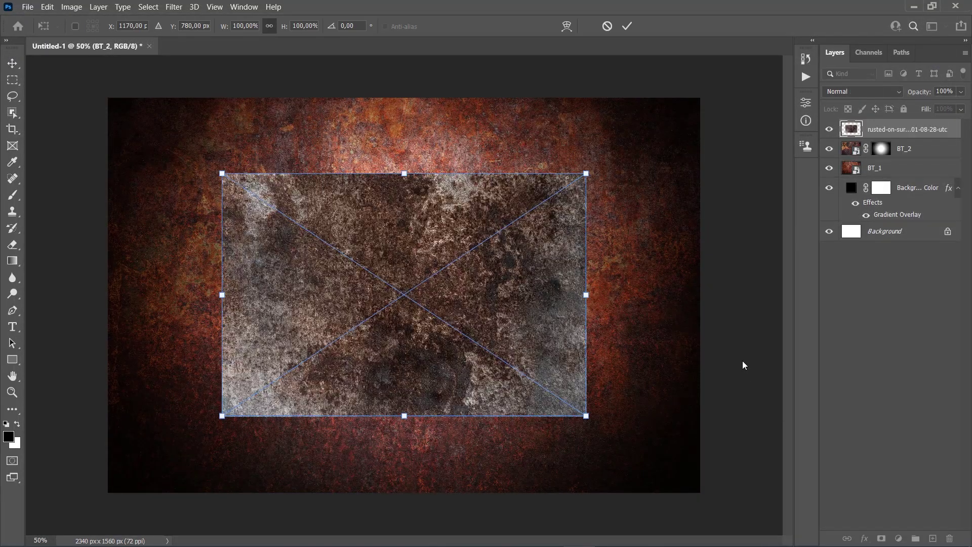
pyautogui.moveTo(589, 298); pyautogui.dragTo(701, 302)
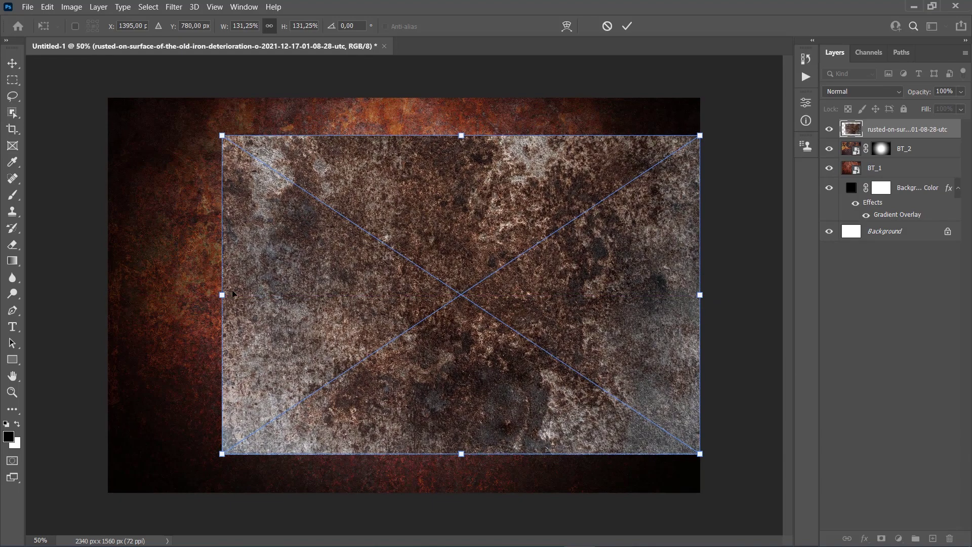
pyautogui.moveTo(222, 293); pyautogui.dragTo(107, 294)
pyautogui.click(629, 28)
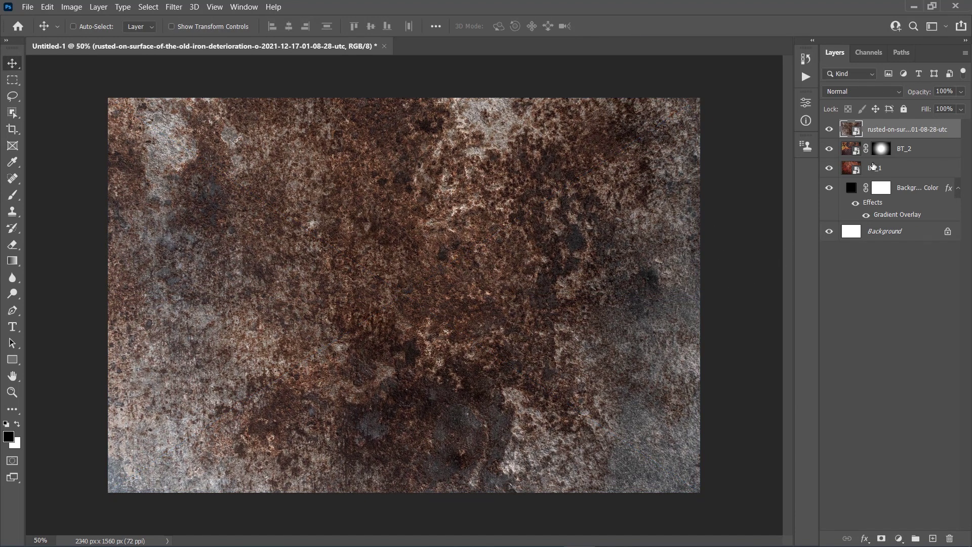
# - Set the iron texture layer to 80% opacity and rename it BT_3
pyautogui.click(943, 91)
pyautogui.write('80')
pyautogui.press('Return')
pyautogui.doubleClick(907, 129)
pyautogui.write('BT_3')
pyautogui.press('Return')
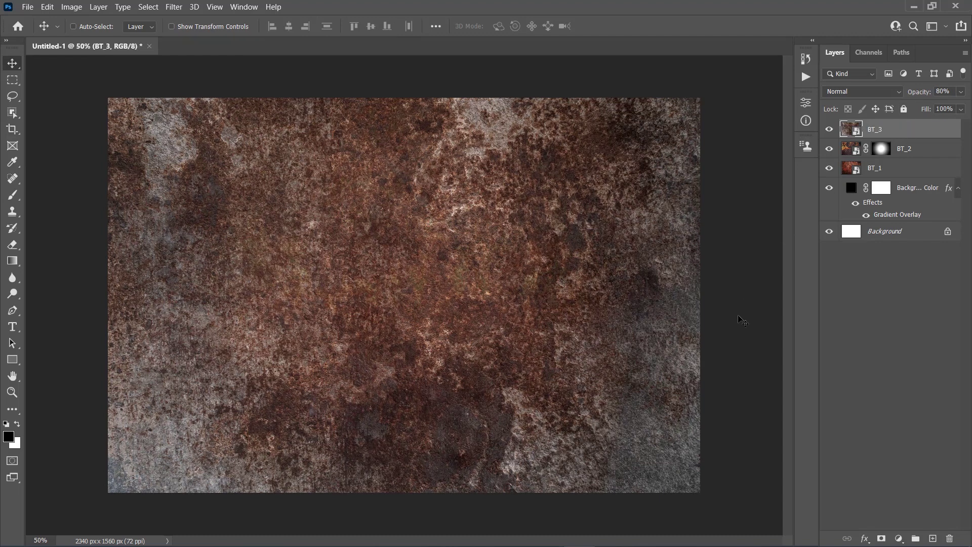
# - Split BT_3's Underlying Layer Blend If black slider to 0/125 so darker areas show through
pyautogui.rightClick(912, 130)
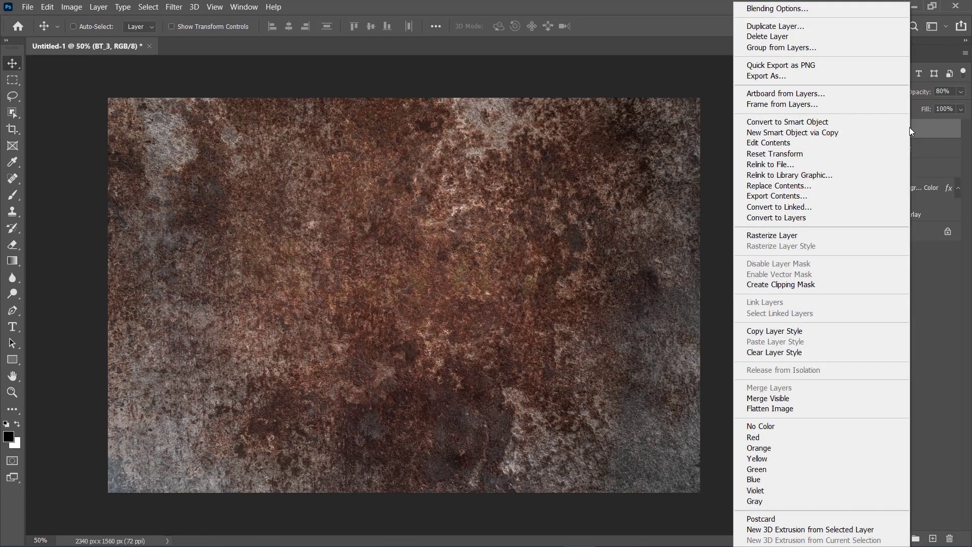
pyautogui.click(815, 13)
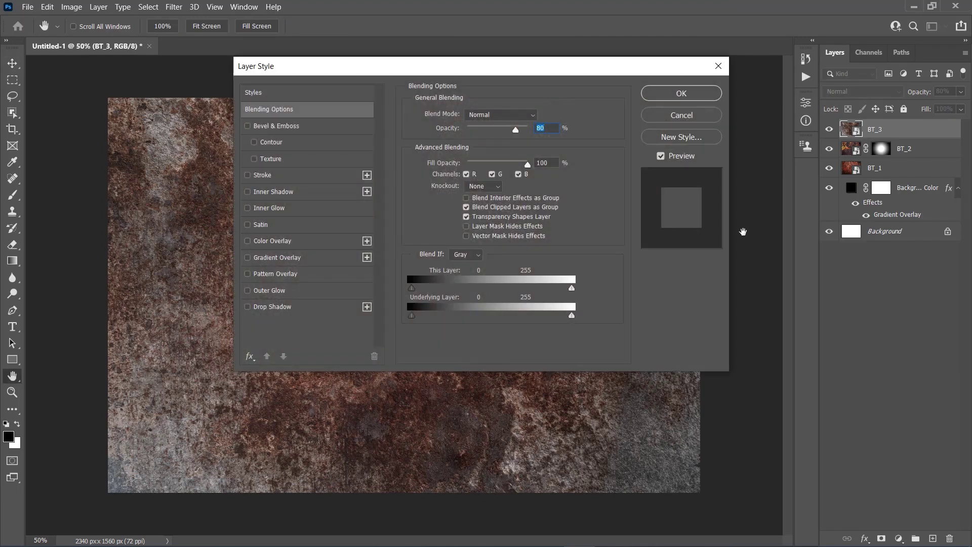
pyautogui.press('alt')
pyautogui.moveTo(413, 318); pyautogui.dragTo(492, 321)
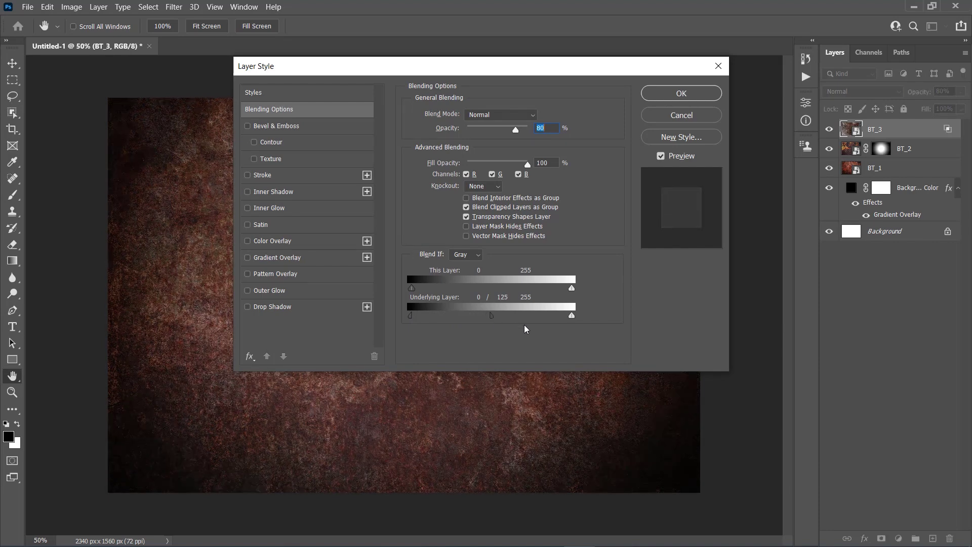
pyautogui.click(679, 94)
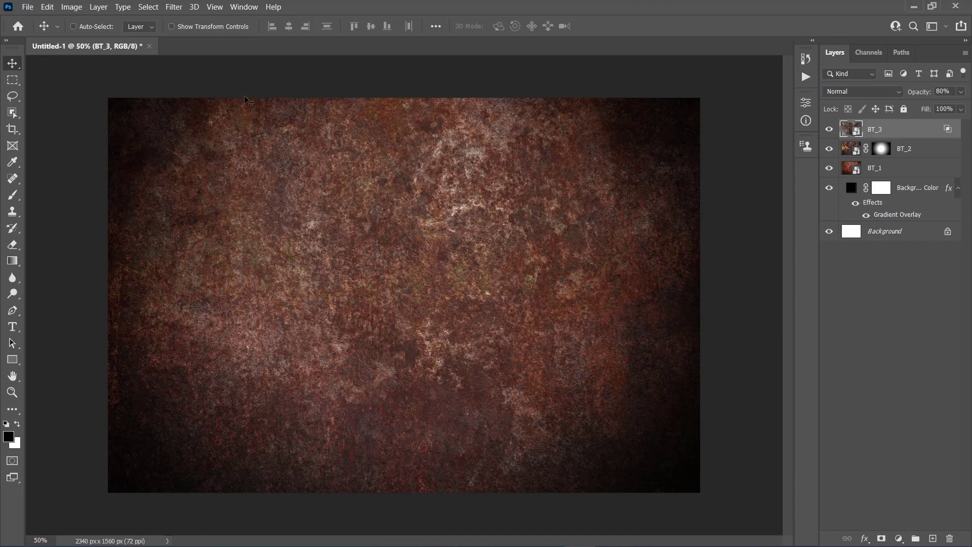
pyautogui.click(98, 8)
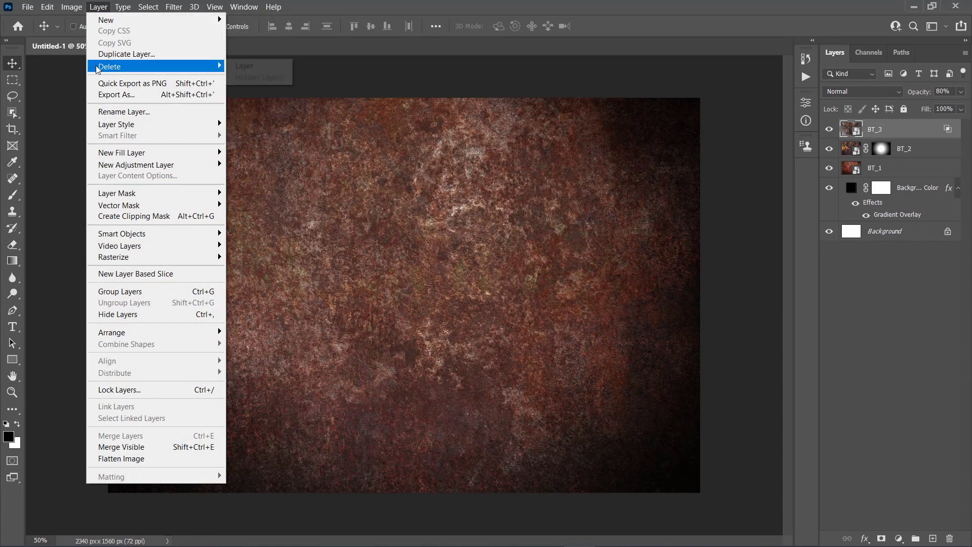
# - Add a Hide All mask to BT_3 and paint it white with a soft round brush across the centre
pyautogui.moveTo(105, 195)
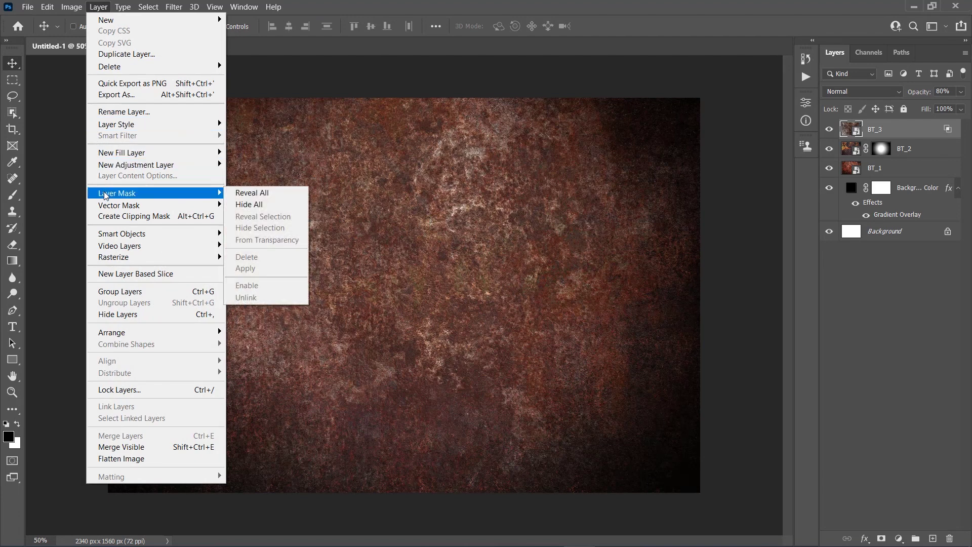
pyautogui.click(276, 206)
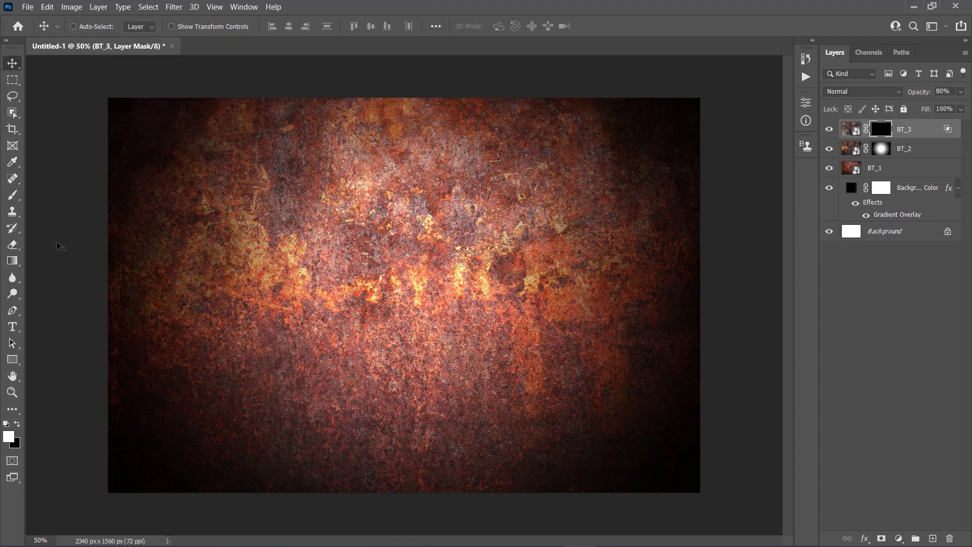
pyautogui.click(15, 197)
pyautogui.rightClick(490, 261)
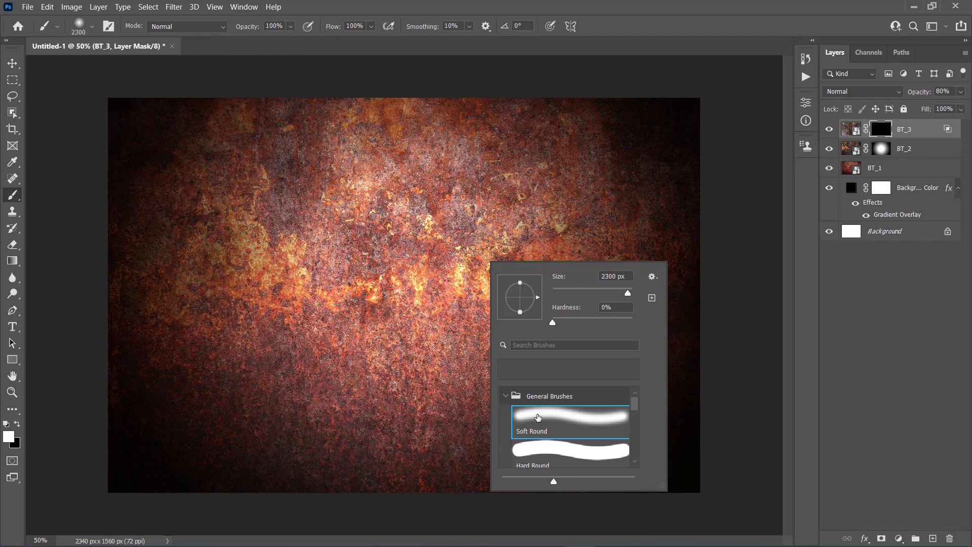
pyautogui.doubleClick(537, 415)
pyautogui.press('[')
pyautogui.press('[')
pyautogui.press('[')
pyautogui.press('[')
pyautogui.press('[')
pyautogui.press('[')
pyautogui.press('[')
pyautogui.press('[')
pyautogui.press('[')
pyautogui.press('[')
pyautogui.press('[')
pyautogui.press('[')
pyautogui.press('[')
pyautogui.press('[')
pyautogui.press('[')
pyautogui.press('[')
pyautogui.press('[')
pyautogui.press('[')
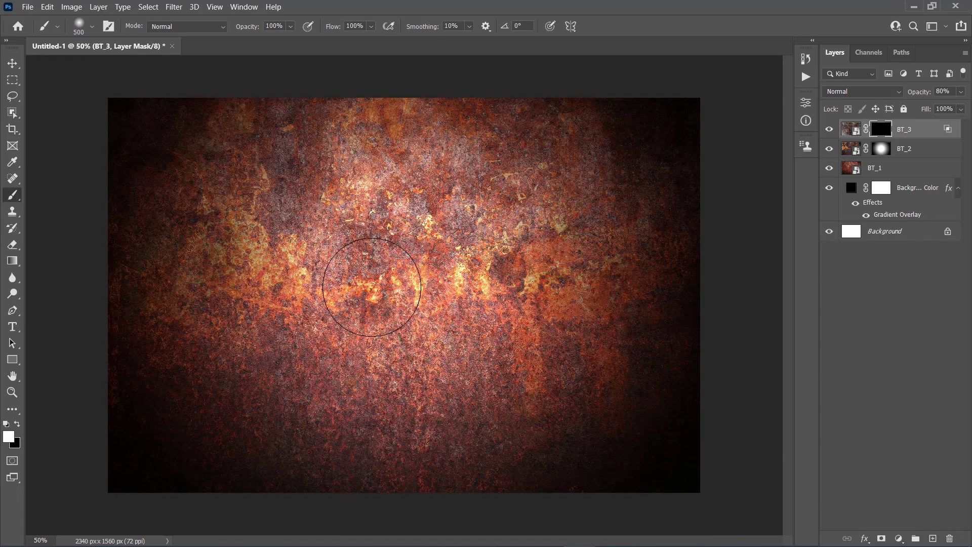
pyautogui.moveTo(372, 288); pyautogui.dragTo(381, 296)
pyautogui.press('v')
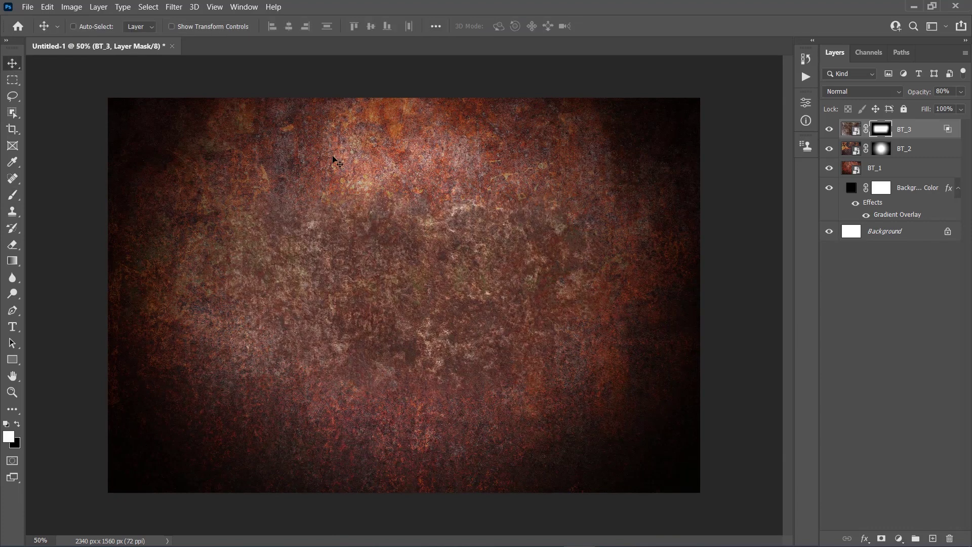
# - Set the Character panel to Visage Bold, 600 px, tracking 50, with white (#ffffff) text colour
pyautogui.click(244, 7)
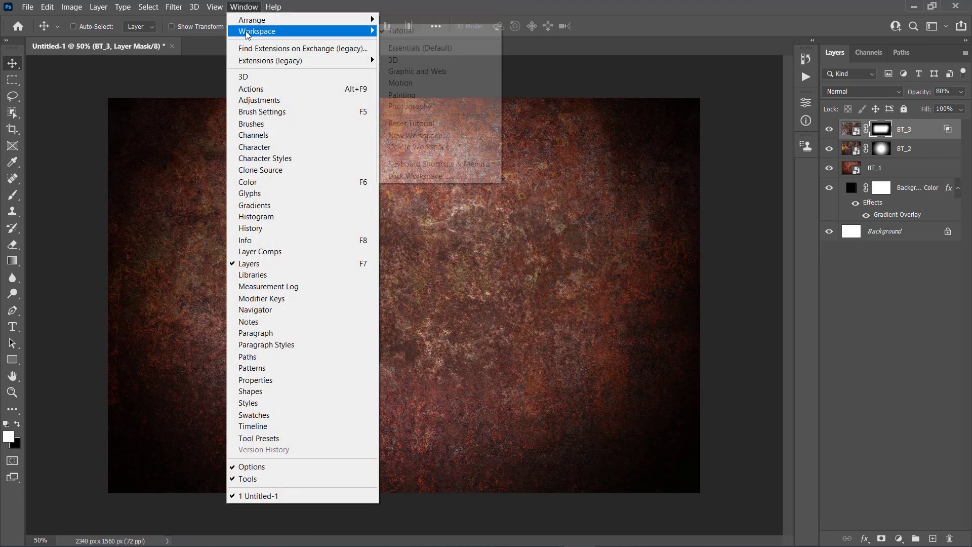
pyautogui.click(280, 147)
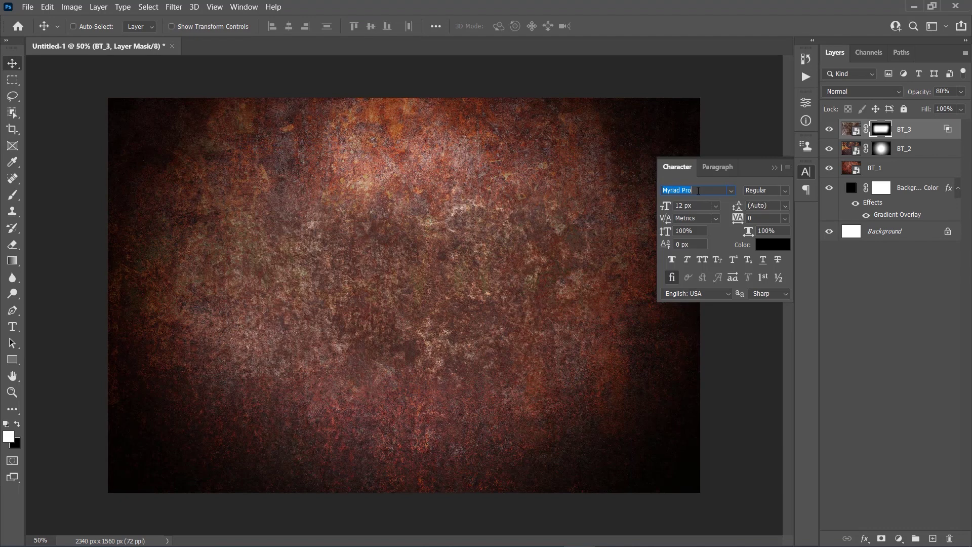
pyautogui.write('V')
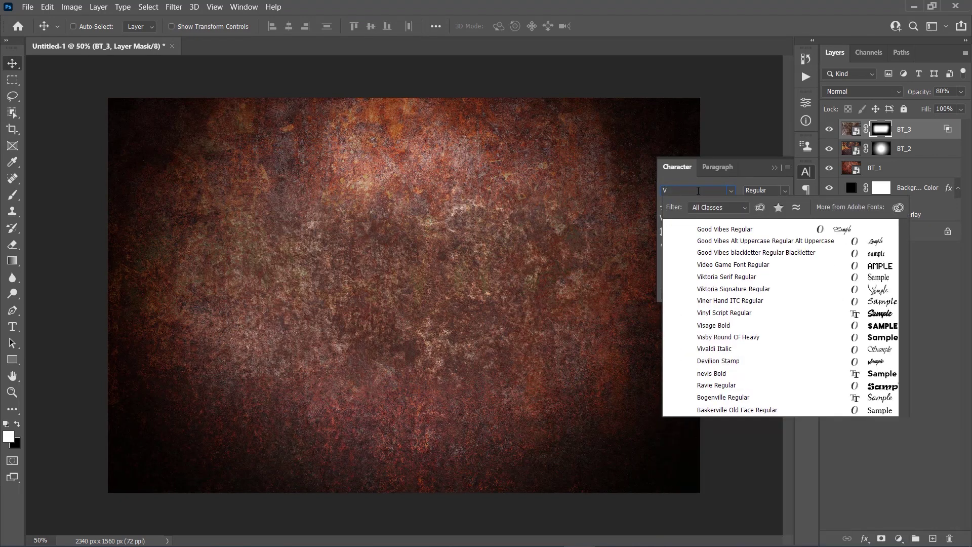
pyautogui.write('isage')
pyautogui.click(715, 224)
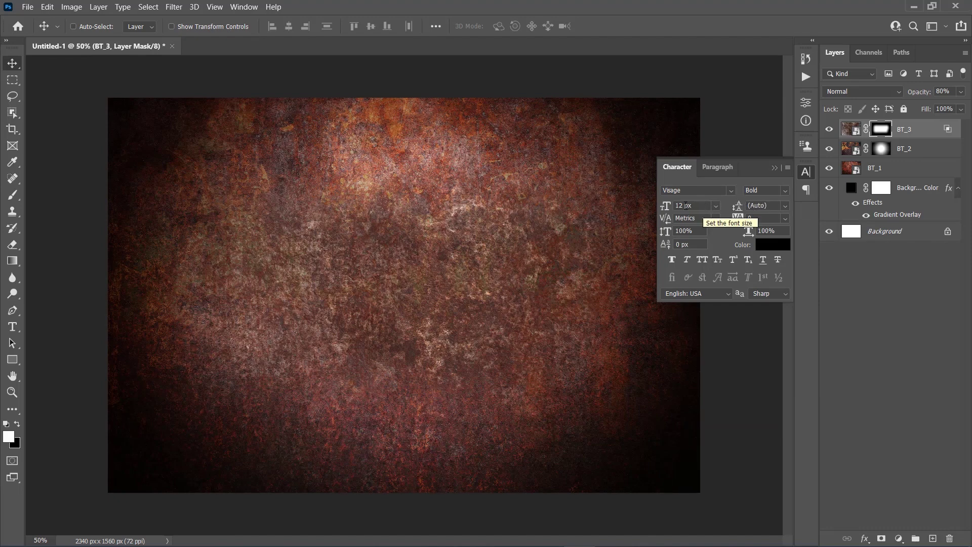
pyautogui.click(695, 206)
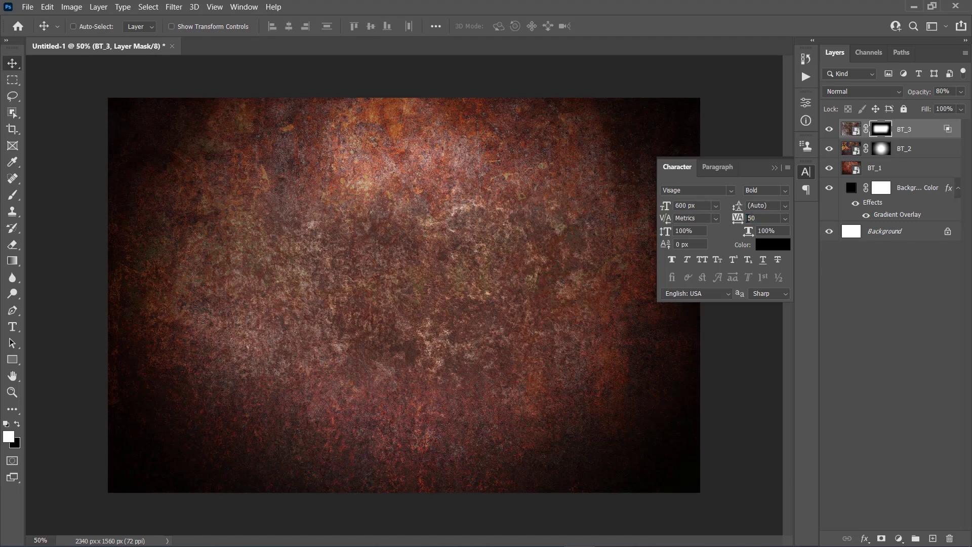
pyautogui.click(767, 245)
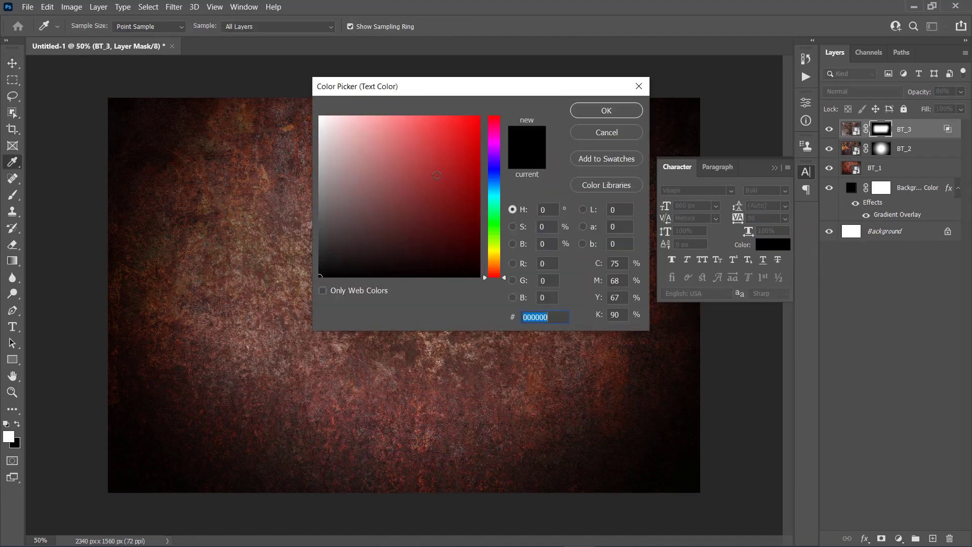
pyautogui.write('ffffff')
pyautogui.click(597, 112)
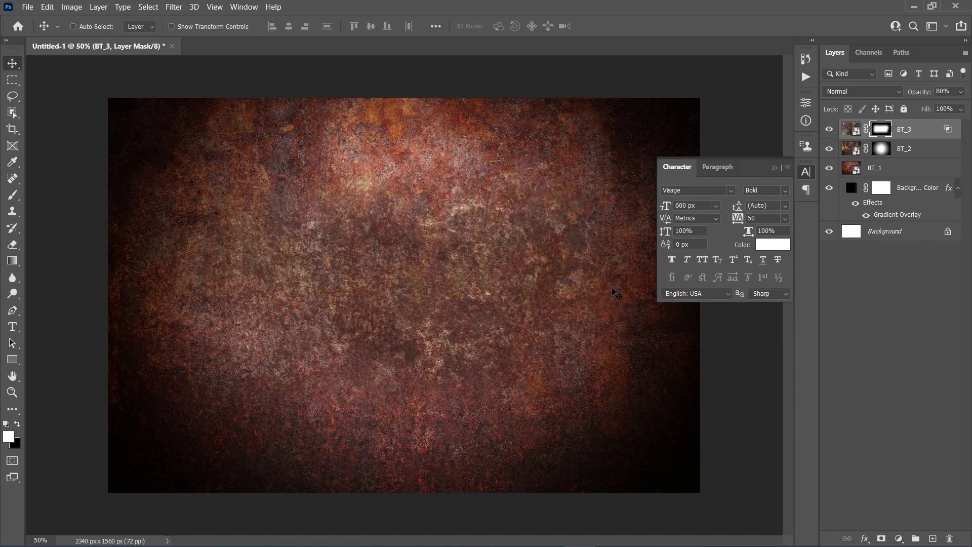
pyautogui.click(12, 328)
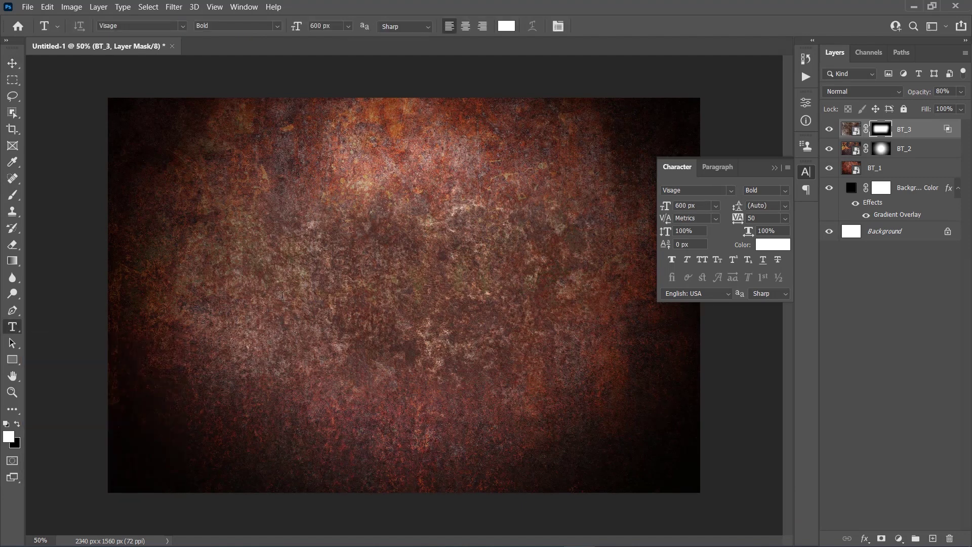
# - Type the white word RUST on the canvas and drag it to the centre of the rusty background
pyautogui.click(282, 294)
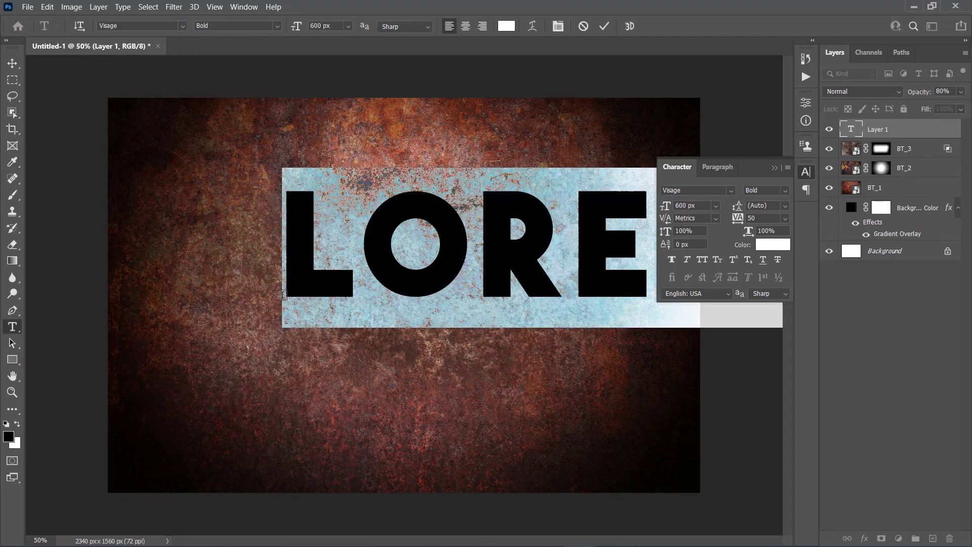
pyautogui.write('RUST')
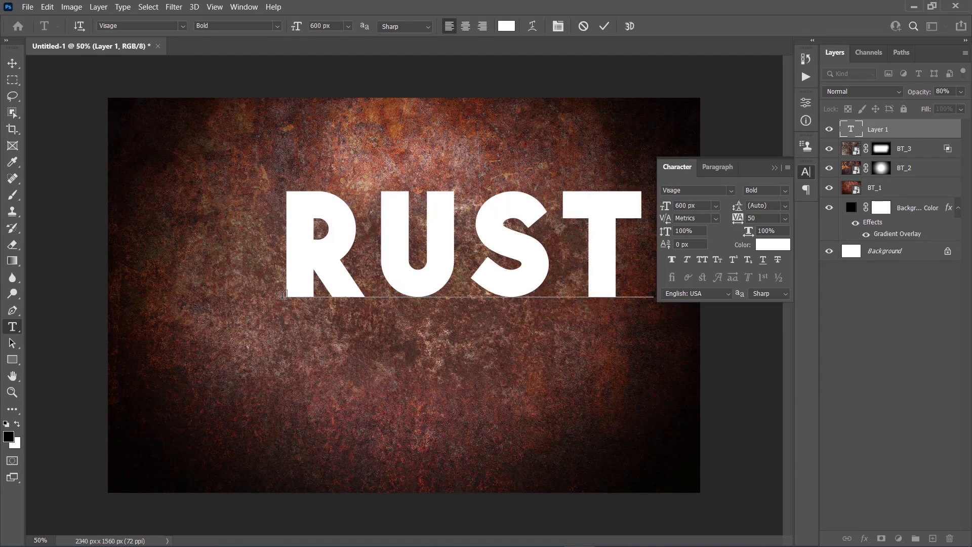
pyautogui.click(15, 66)
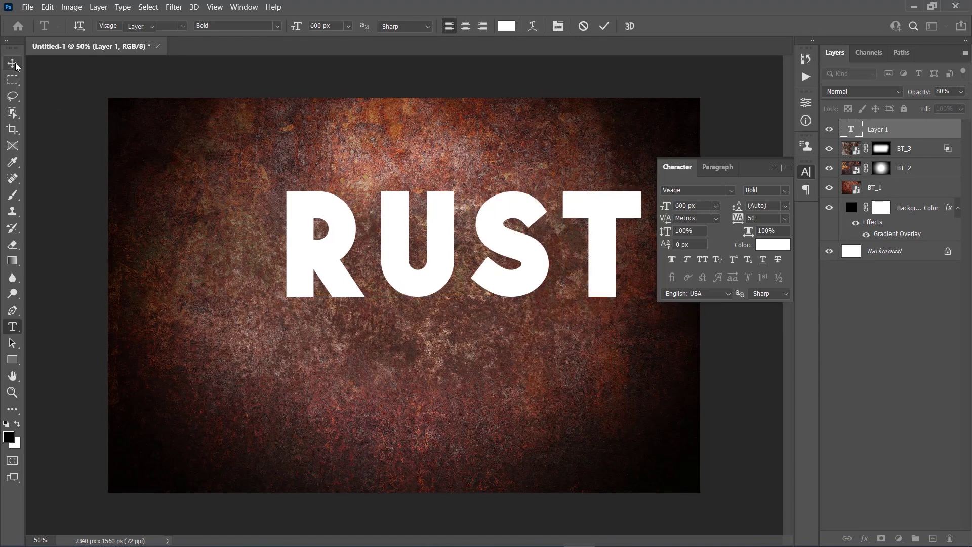
pyautogui.moveTo(473, 224); pyautogui.dragTo(413, 278)
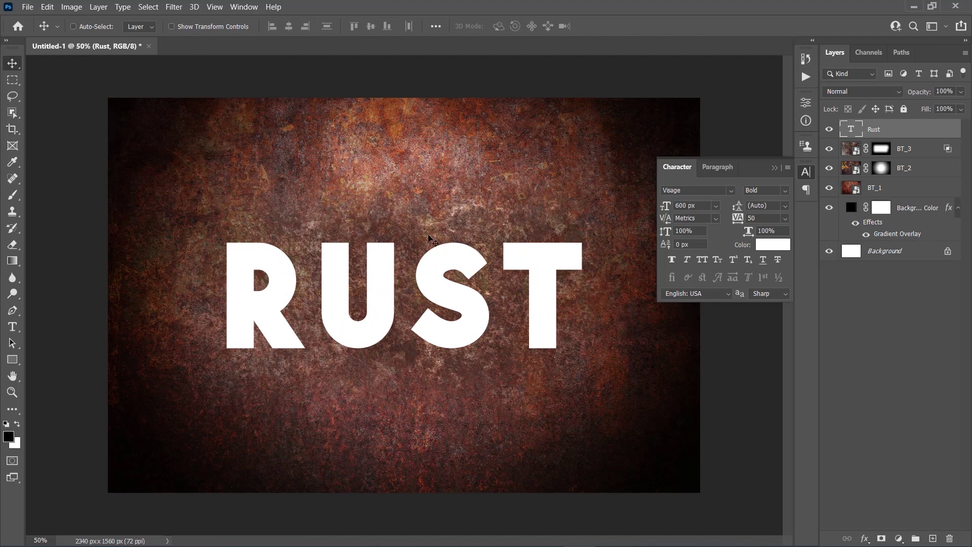
# - Apply New 3D Extrusion from Selected Layer to the RUST text and accept the 3D workspace
pyautogui.click(194, 7)
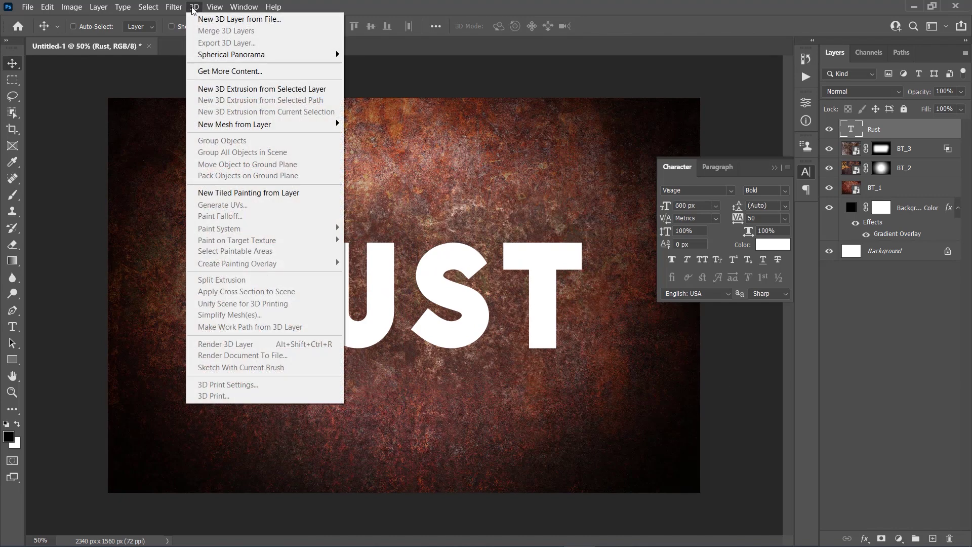
pyautogui.click(275, 91)
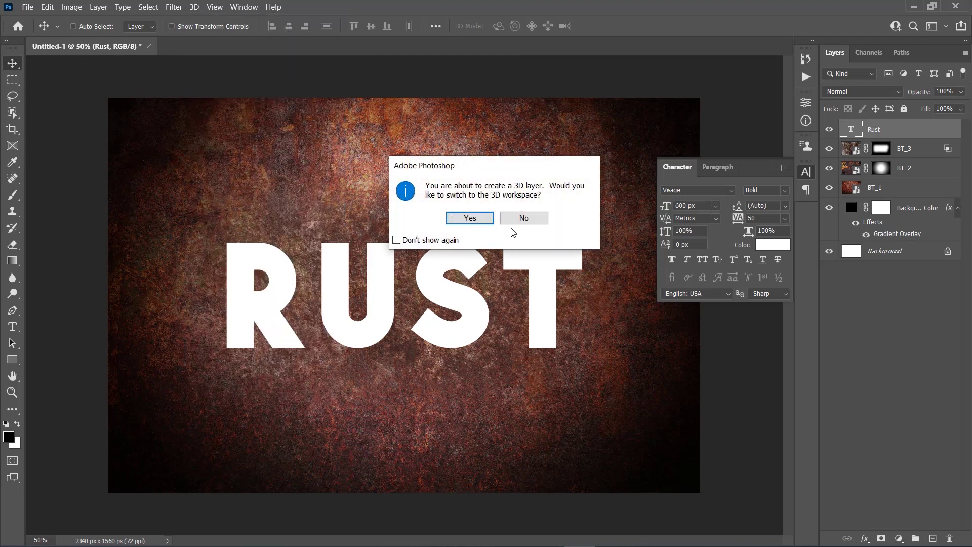
pyautogui.click(483, 217)
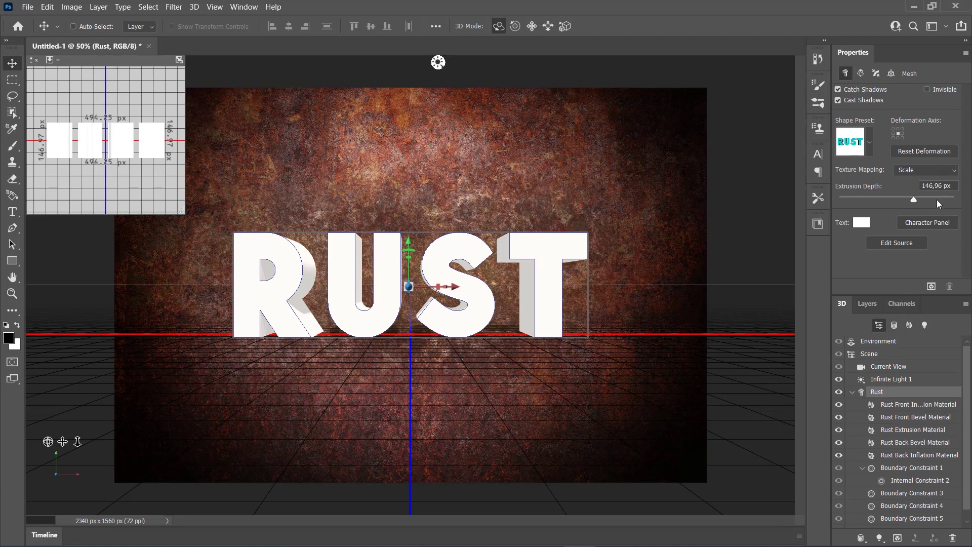
# - Reduce the letters' extrusion depth to 50 px
pyautogui.moveTo(941, 186); pyautogui.dragTo(902, 181)
pyautogui.write('50')
pyautogui.press('Return')
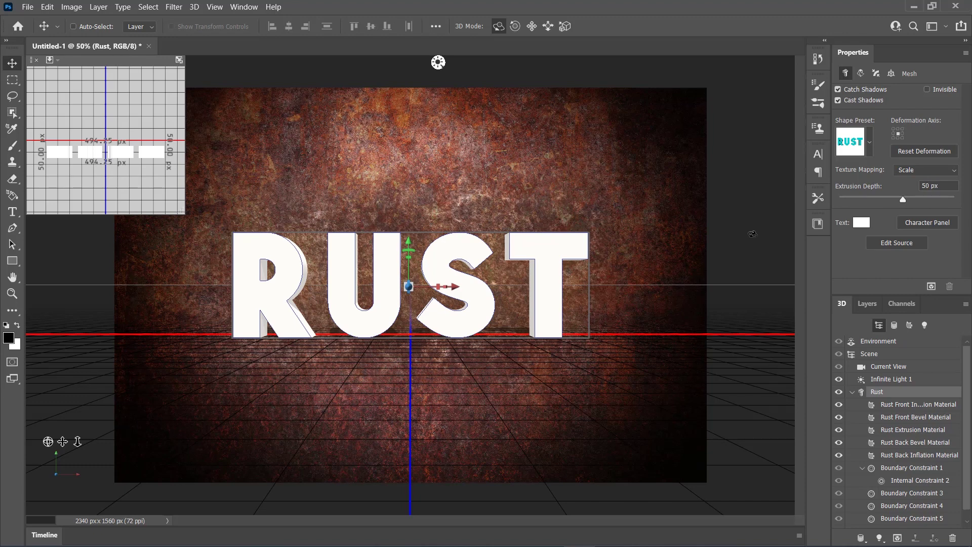
# - Add a 15% bevel width with a rounded curved contour to the letters' front edges
pyautogui.click(876, 74)
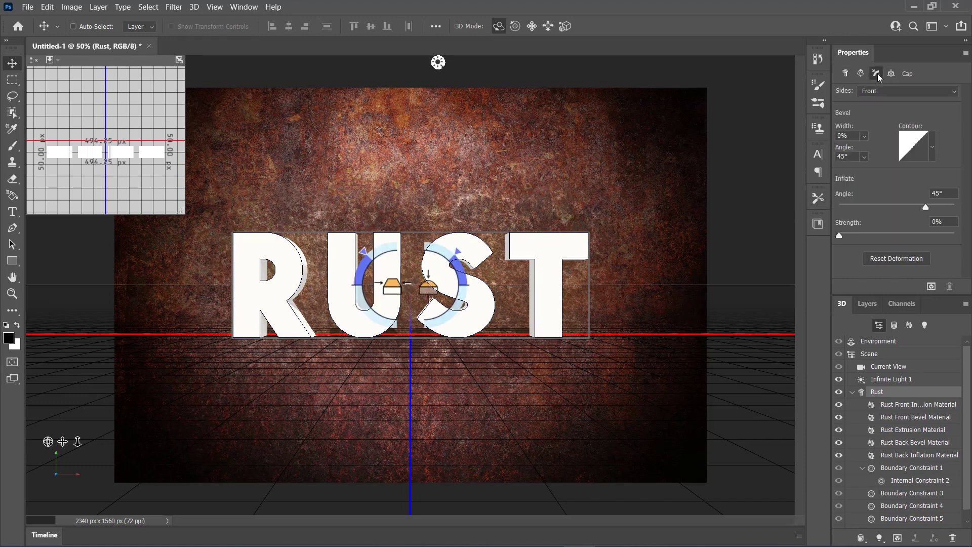
pyautogui.write('15')
pyautogui.press('Return')
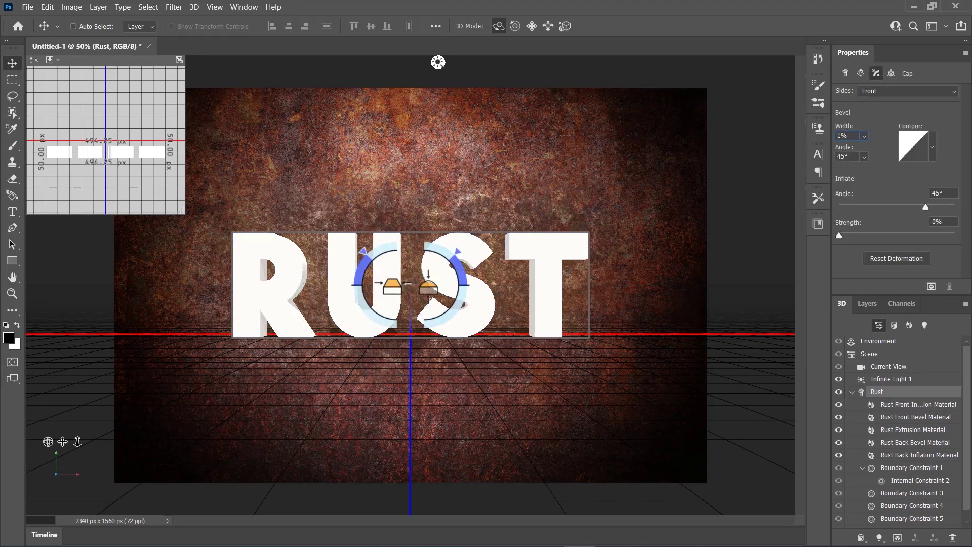
pyautogui.click(932, 150)
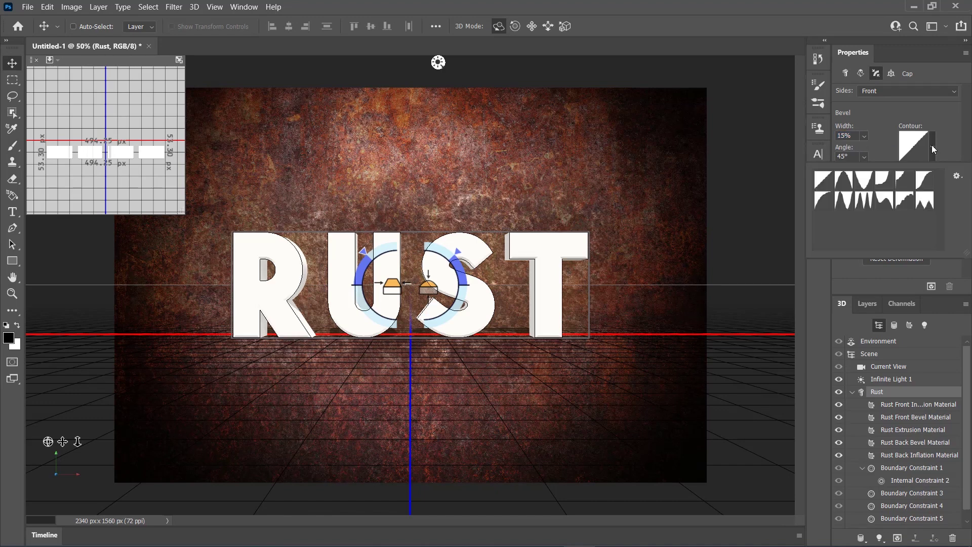
pyautogui.click(829, 204)
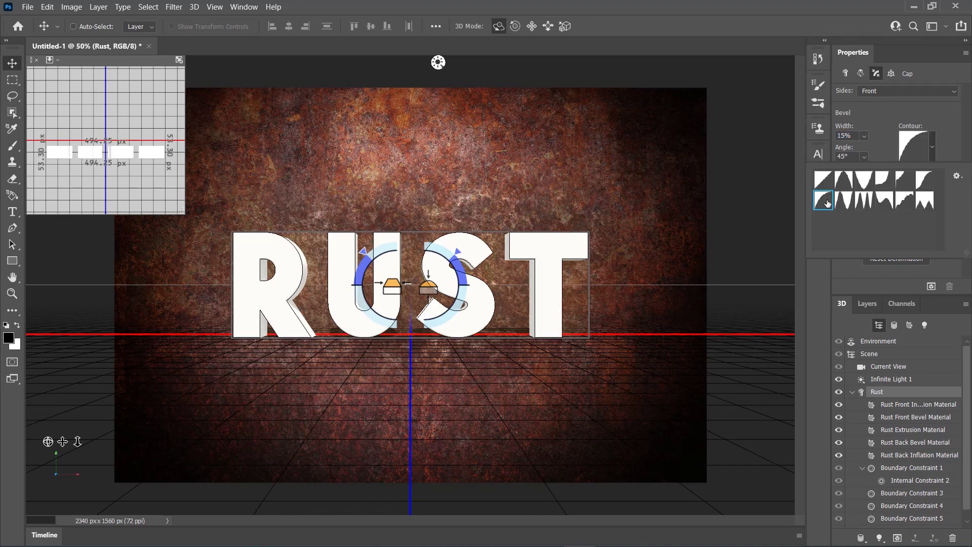
pyautogui.click(828, 204)
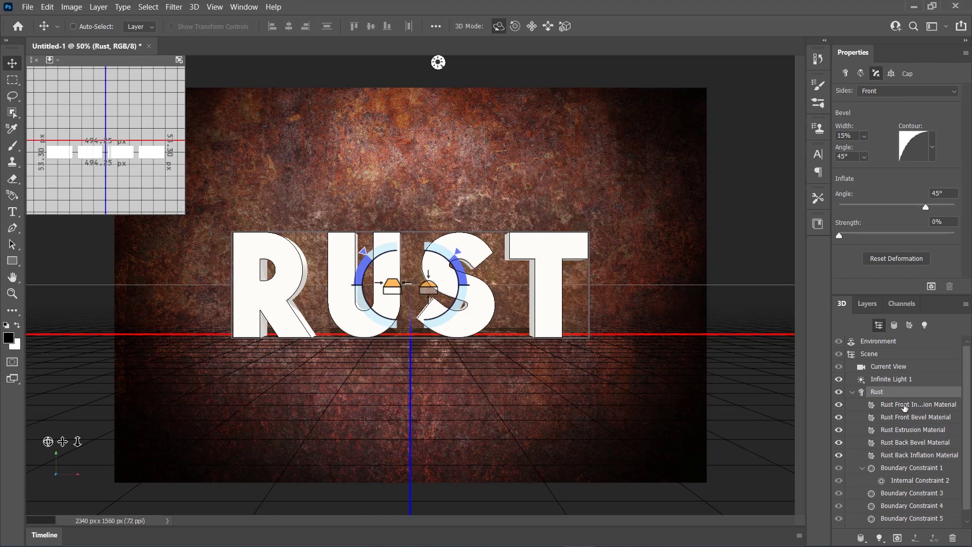
# - Load the cracked-paint rust texture as base colour for all five Rust letter materials
pyautogui.click(905, 405)
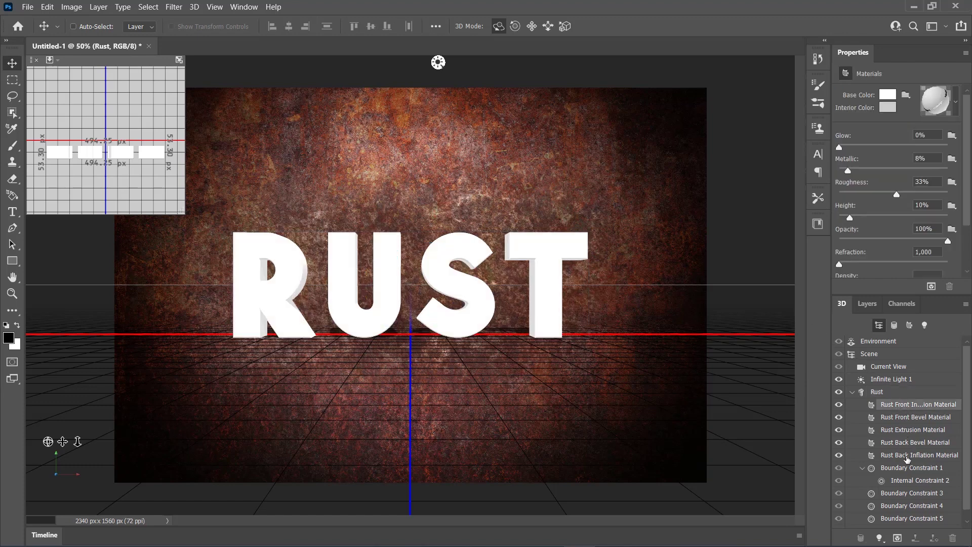
pyautogui.keyDown('shift'); pyautogui.click(907, 456); pyautogui.keyUp('shift')
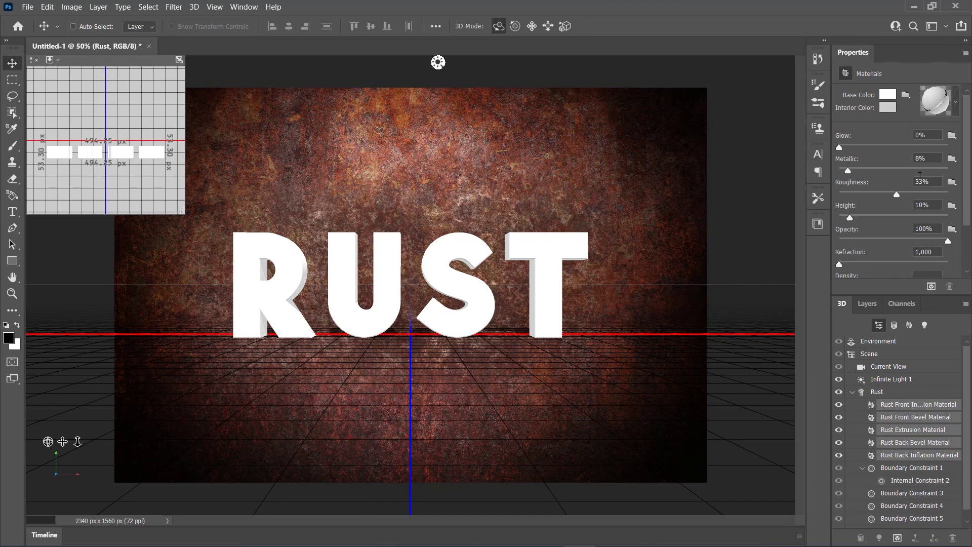
pyautogui.click(906, 96)
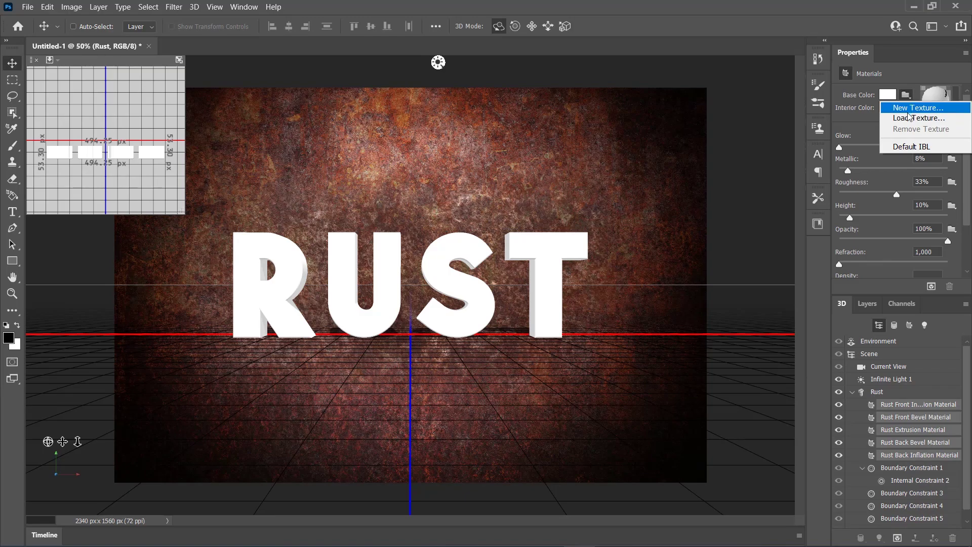
pyautogui.click(908, 118)
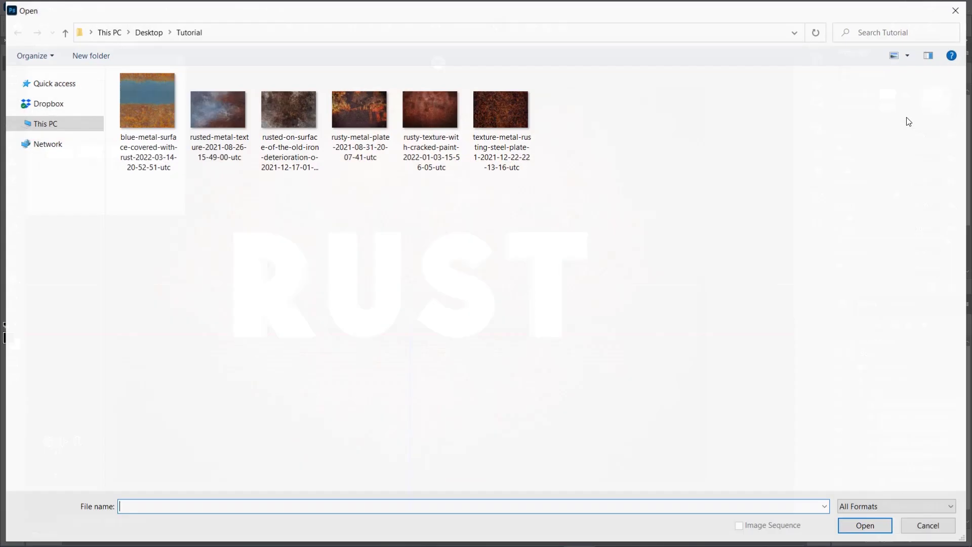
pyautogui.click(434, 109)
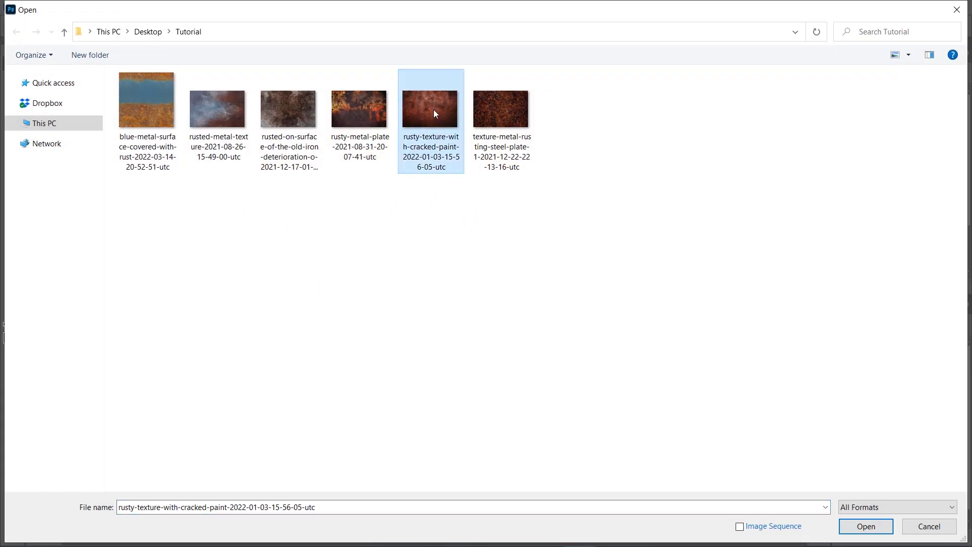
pyautogui.click(859, 526)
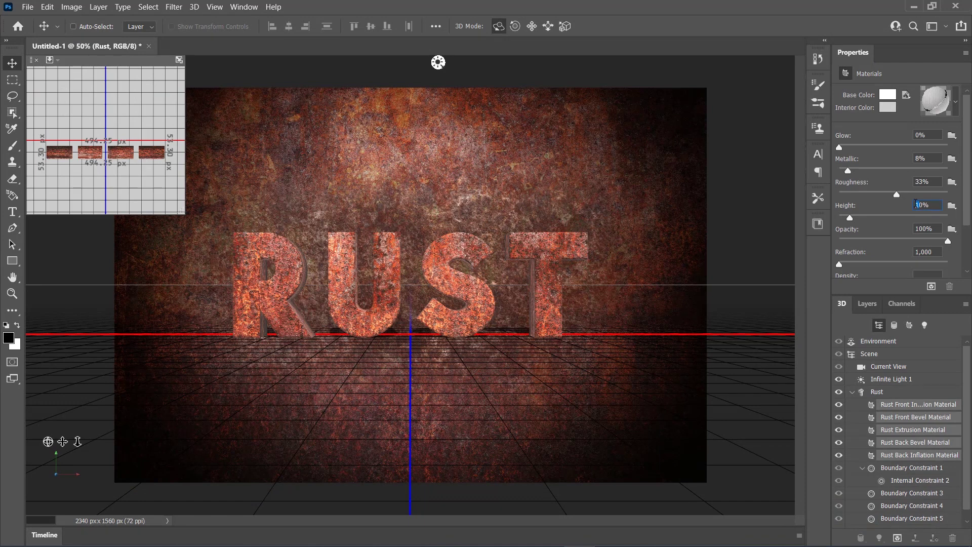
# - Set Height to 50% and use the cracked-paint rust texture as the height map
pyautogui.write('50')
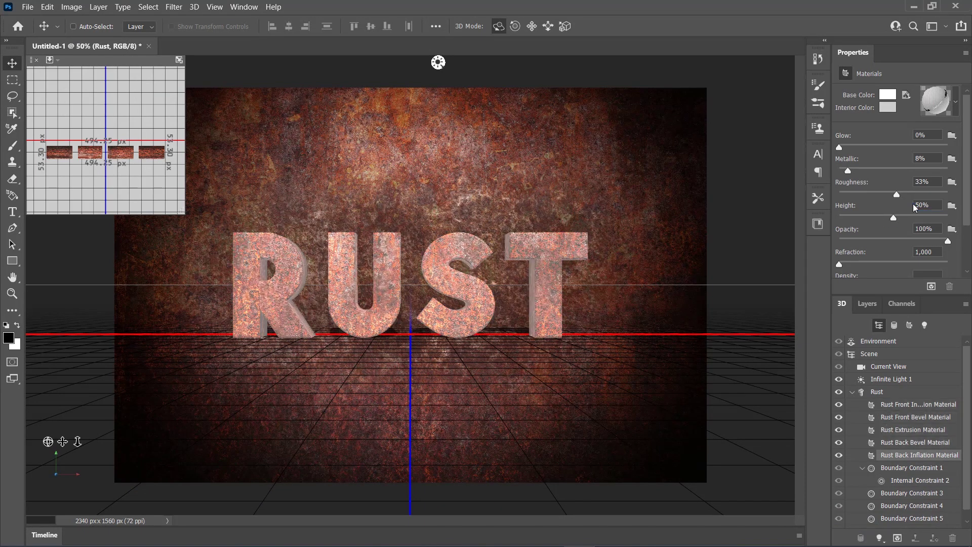
pyautogui.keyDown('shift'); pyautogui.click(940, 404); pyautogui.keyUp('shift')
pyautogui.click(952, 206)
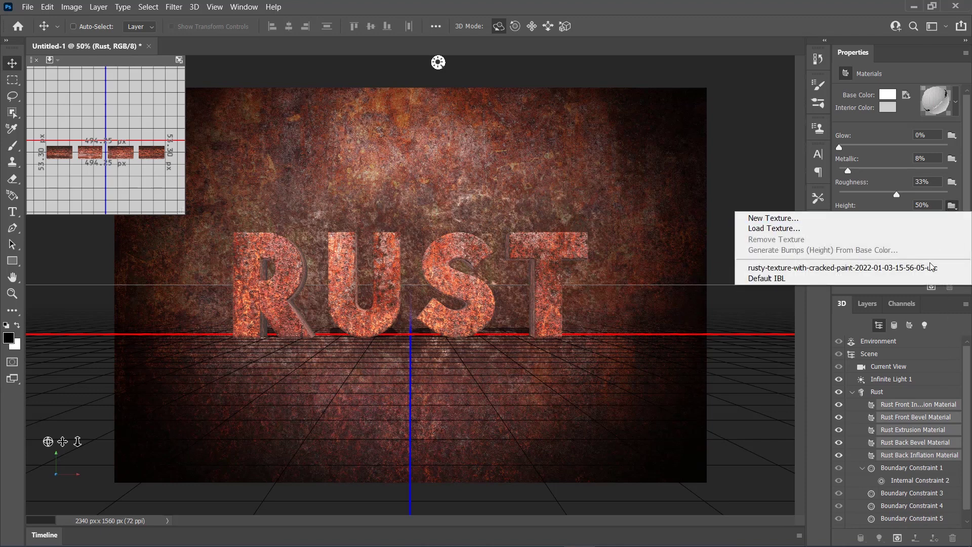
pyautogui.click(945, 270)
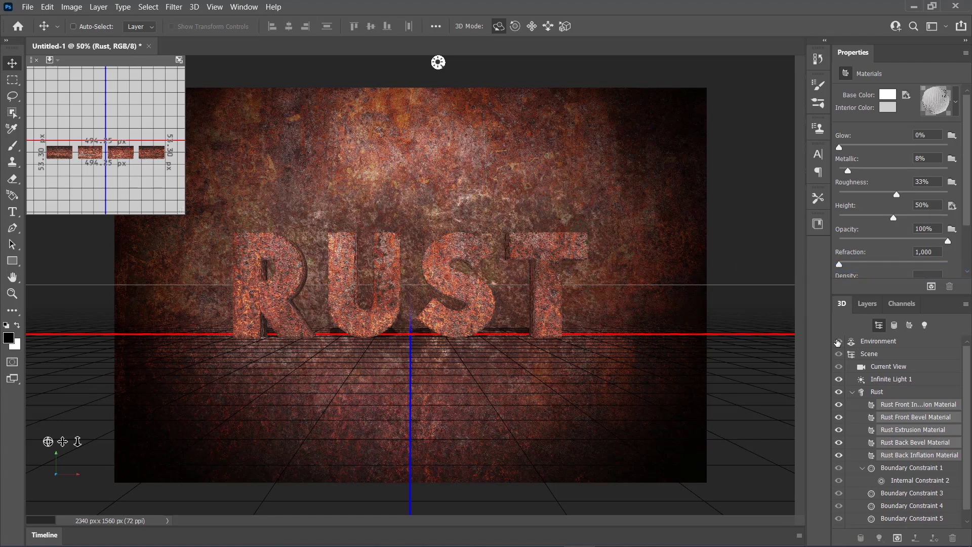
# - Set the front inflation material's rust texture UV scale to 374,4% U and 748,8% V
pyautogui.click(911, 405)
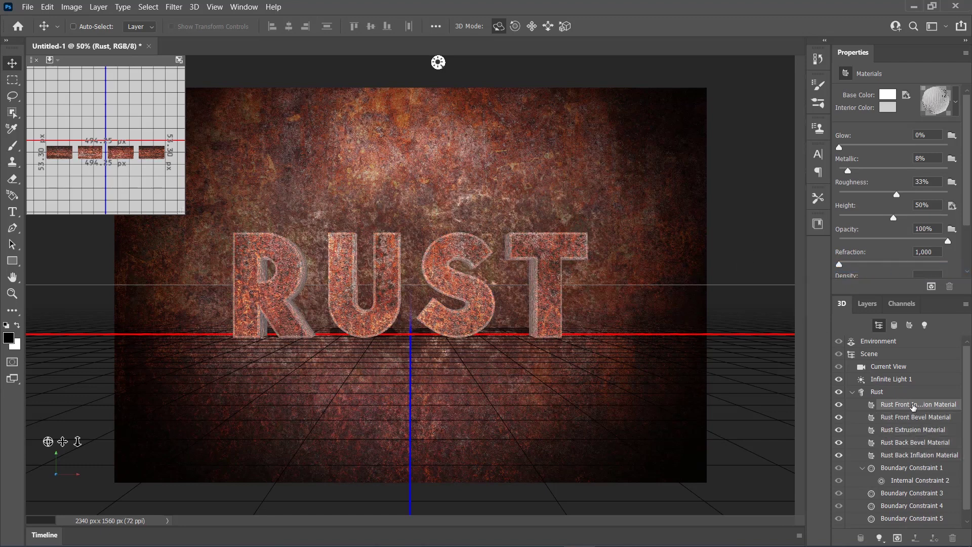
pyautogui.click(906, 95)
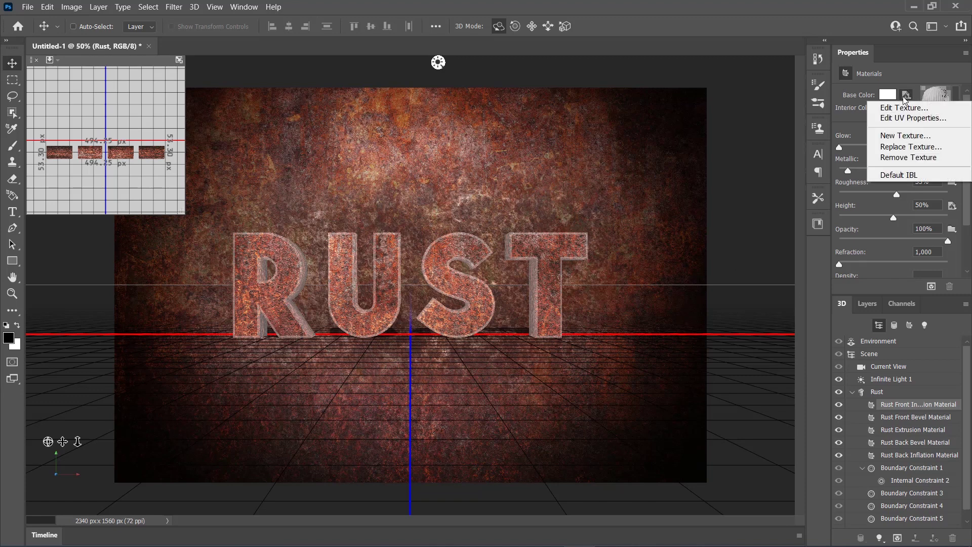
pyautogui.click(910, 120)
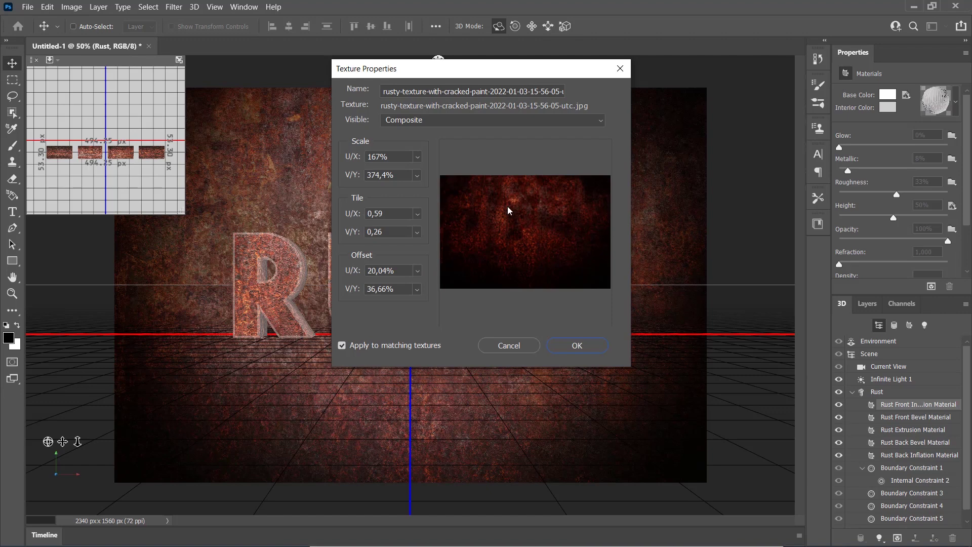
pyautogui.moveTo(399, 155); pyautogui.dragTo(348, 159)
pyautogui.write('374,4%')
pyautogui.moveTo(404, 174); pyautogui.dragTo(367, 178)
pyautogui.write('748,8%')
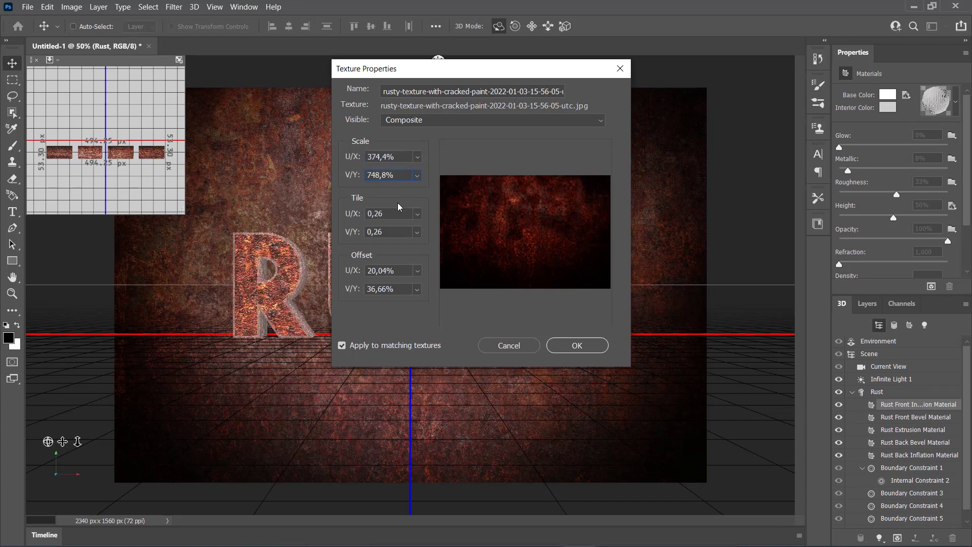
pyautogui.click(402, 210)
pyautogui.click(571, 345)
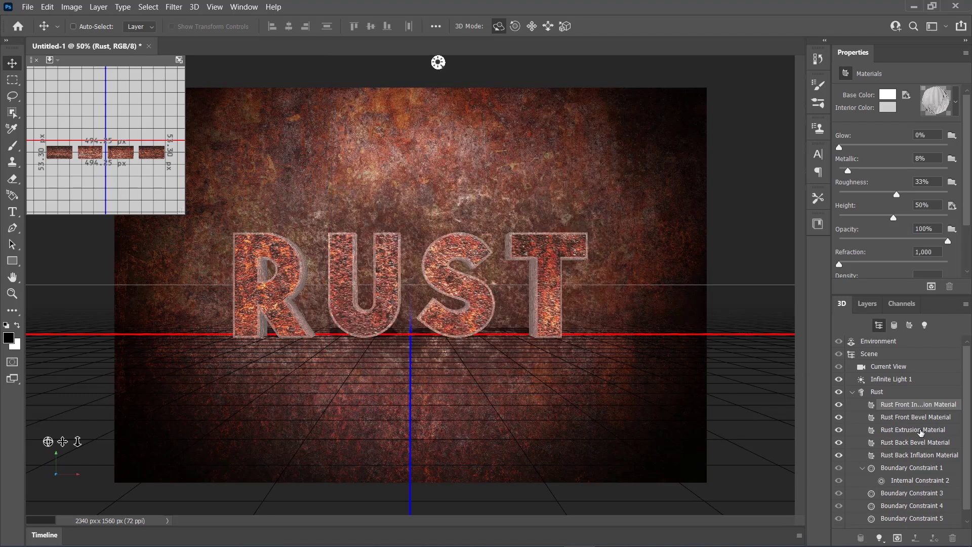
# - Give the extrusion material's texture scale 29,7%/10000%, tile 3,36/0,01 and offset 20%/36%
pyautogui.click(922, 431)
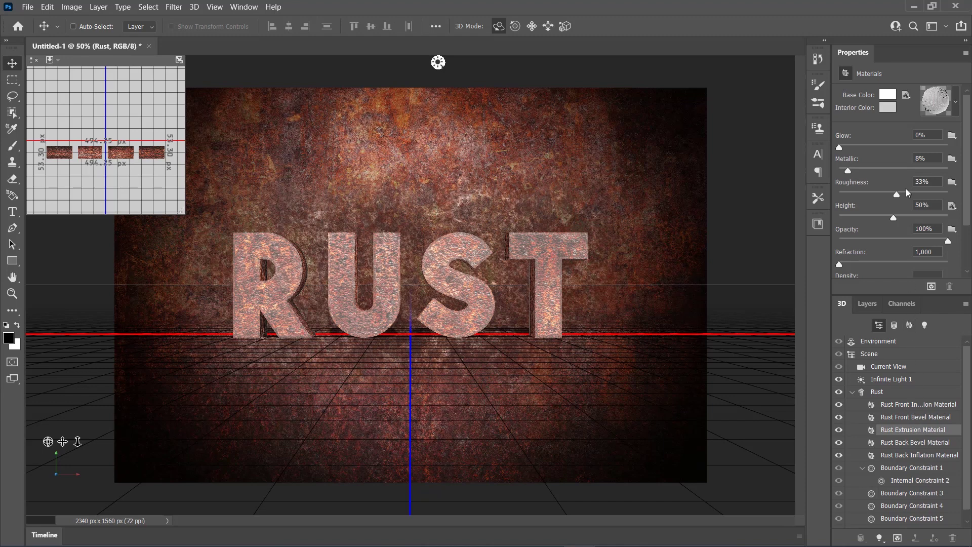
pyautogui.click(906, 95)
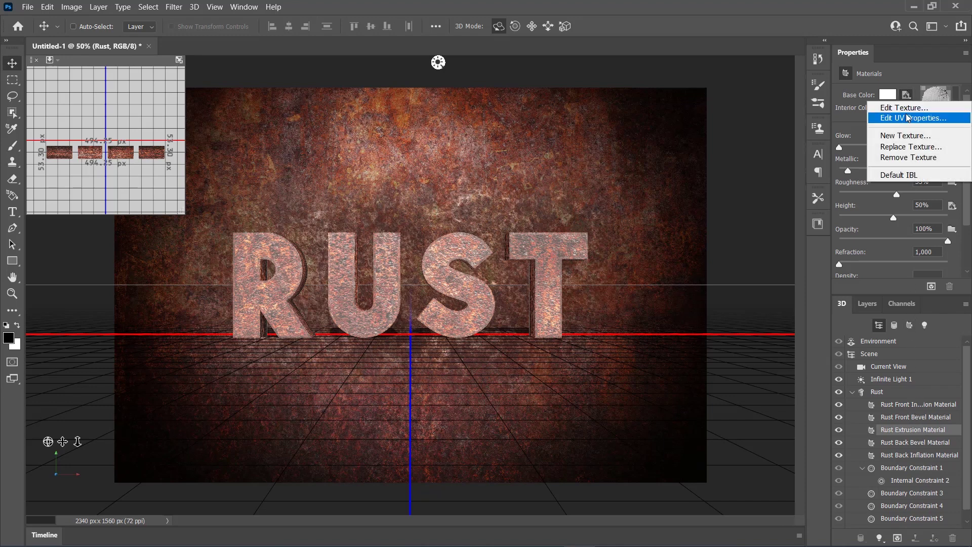
pyautogui.click(908, 118)
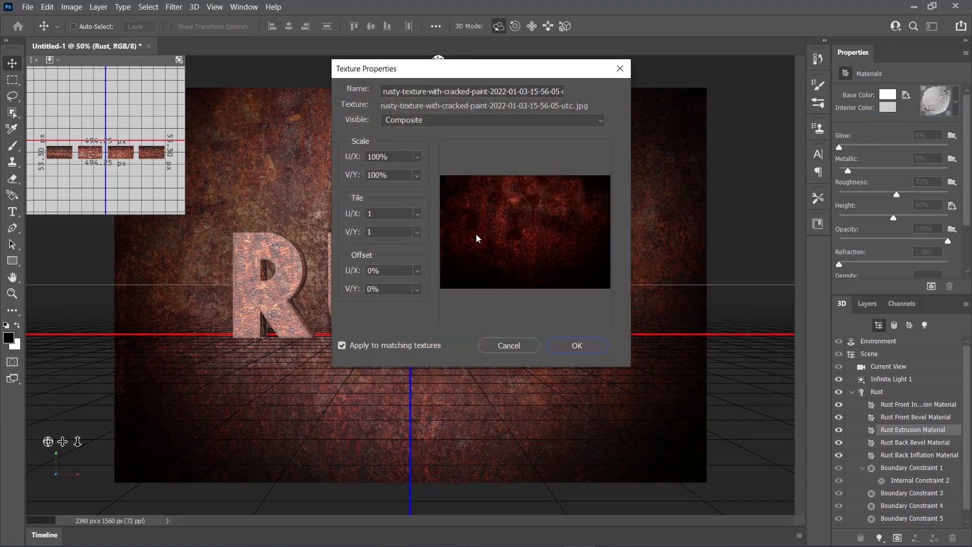
pyautogui.moveTo(354, 157); pyautogui.dragTo(354, 177)
pyautogui.click(393, 231)
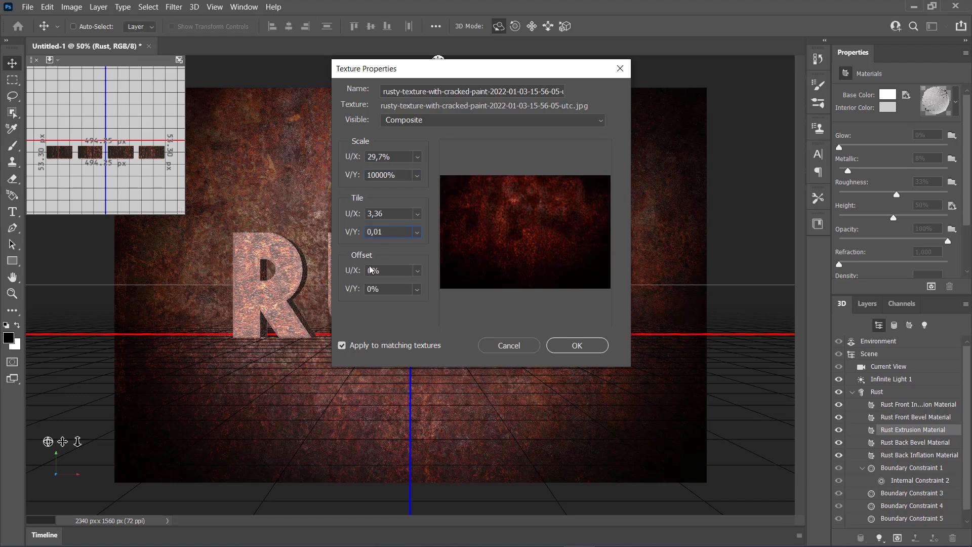
pyautogui.write('2')
pyautogui.click(369, 288)
pyautogui.write('3')
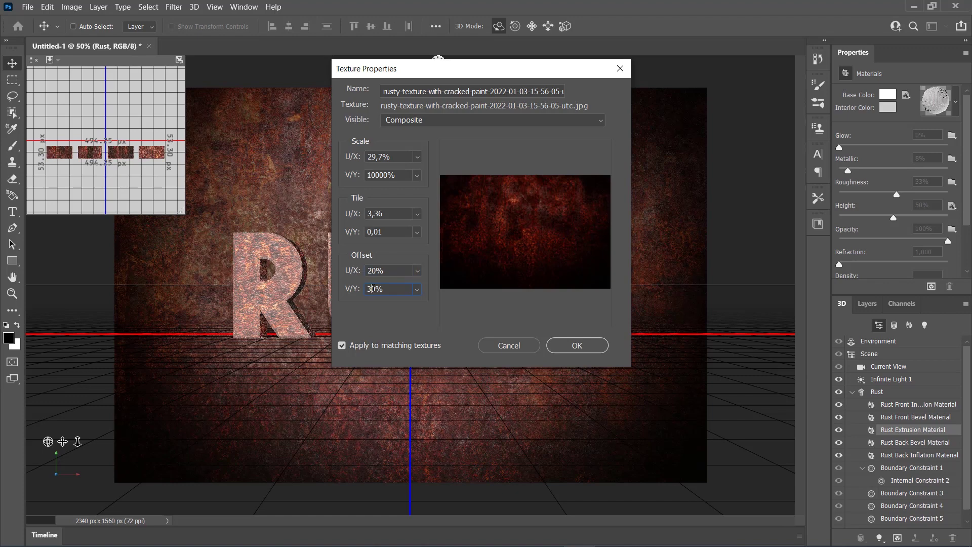
pyautogui.write('6')
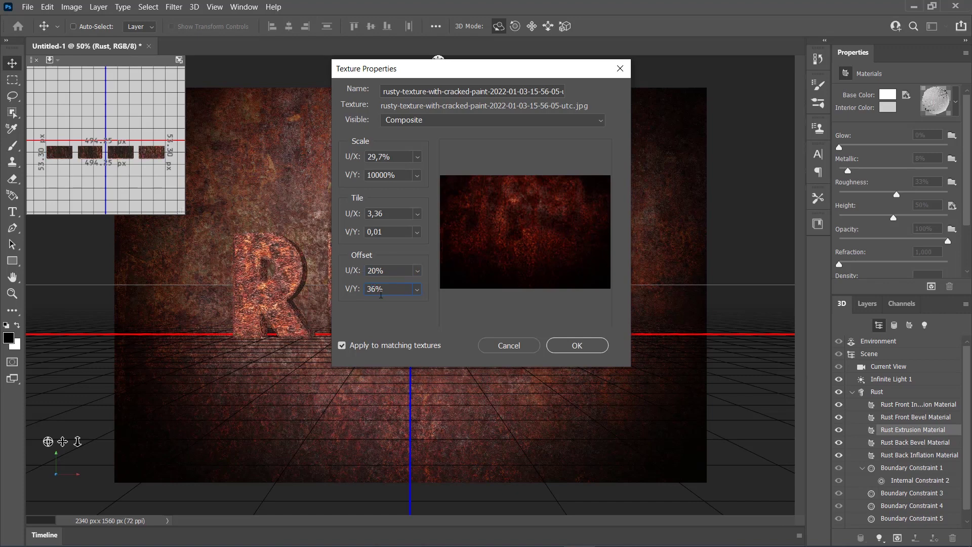
pyautogui.click(562, 345)
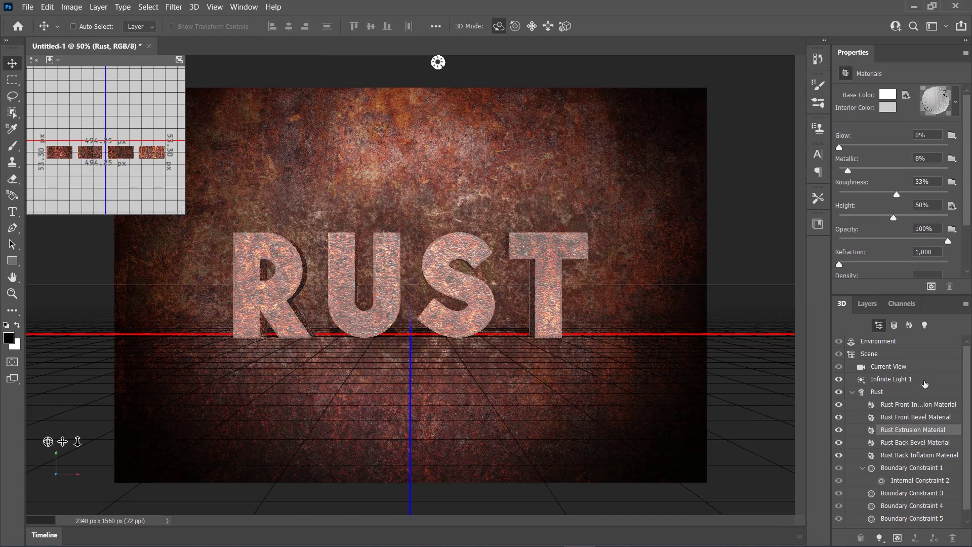
# - Change Infinite Light 1 into a spot light coloured cream RGB 245/228/193
pyautogui.click(926, 381)
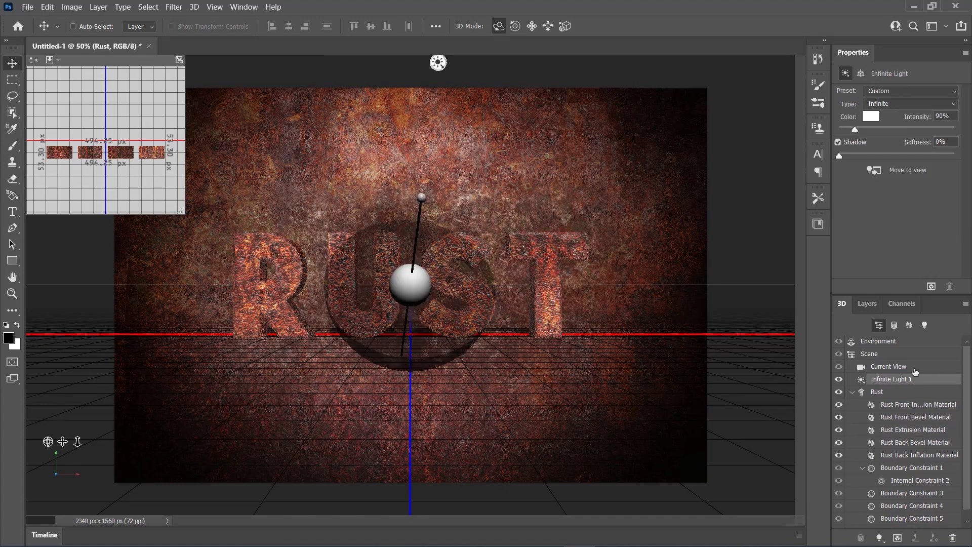
pyautogui.click(891, 104)
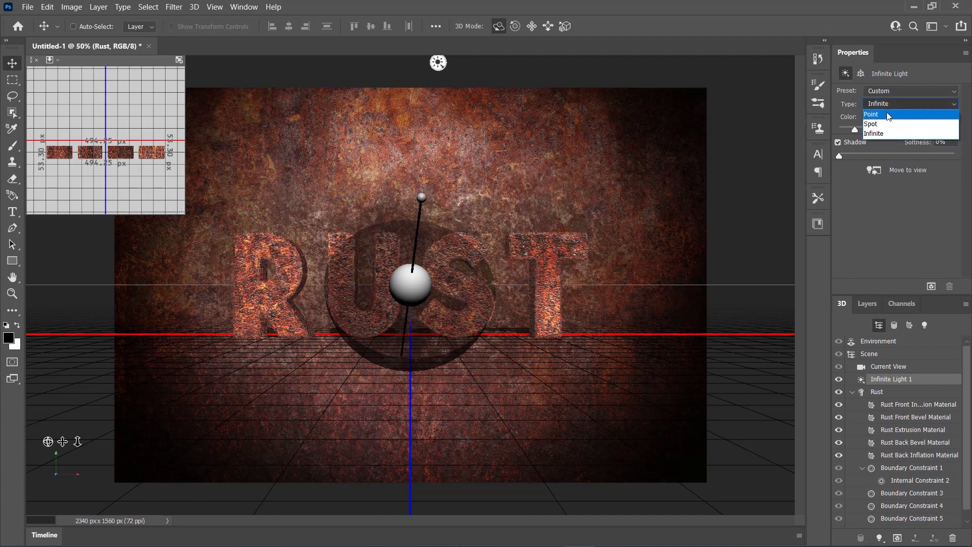
pyautogui.click(885, 120)
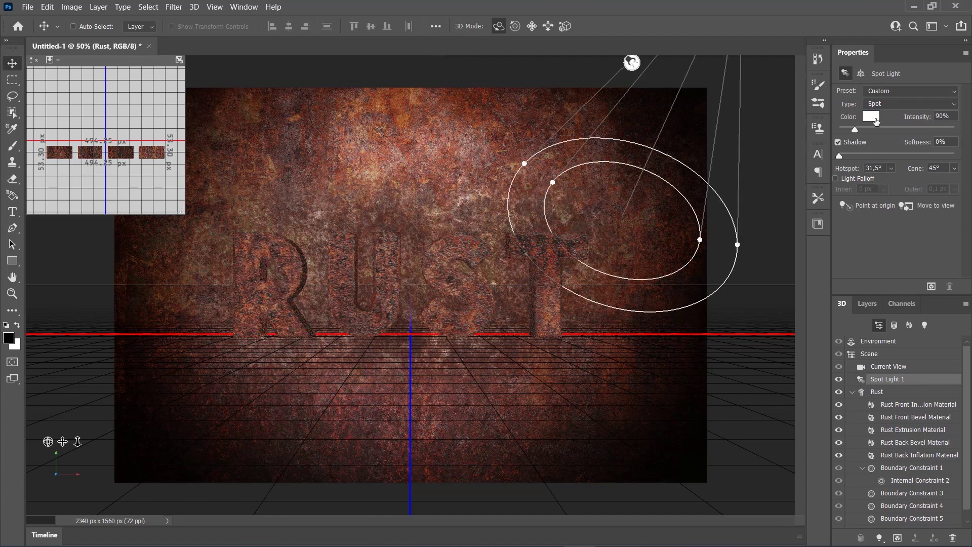
pyautogui.click(872, 119)
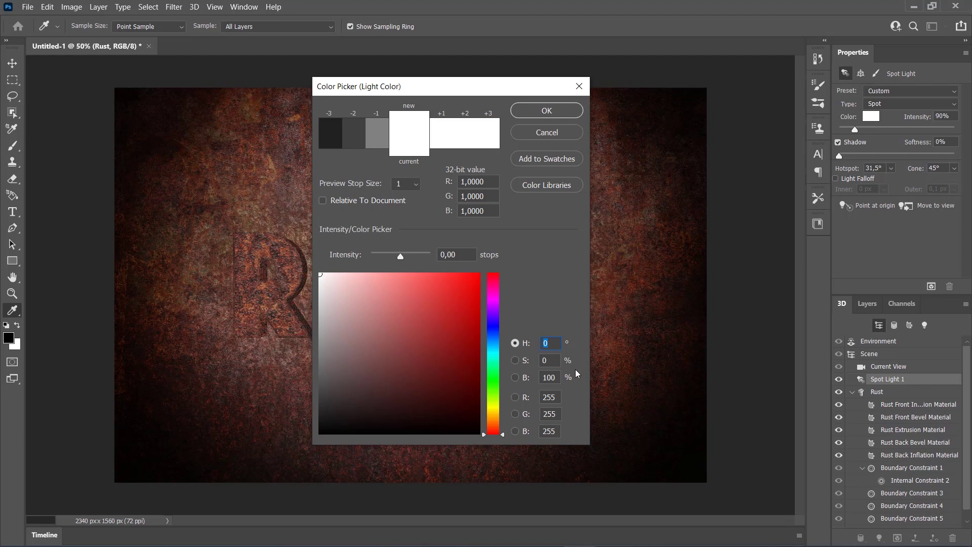
pyautogui.doubleClick(550, 398)
pyautogui.write('245')
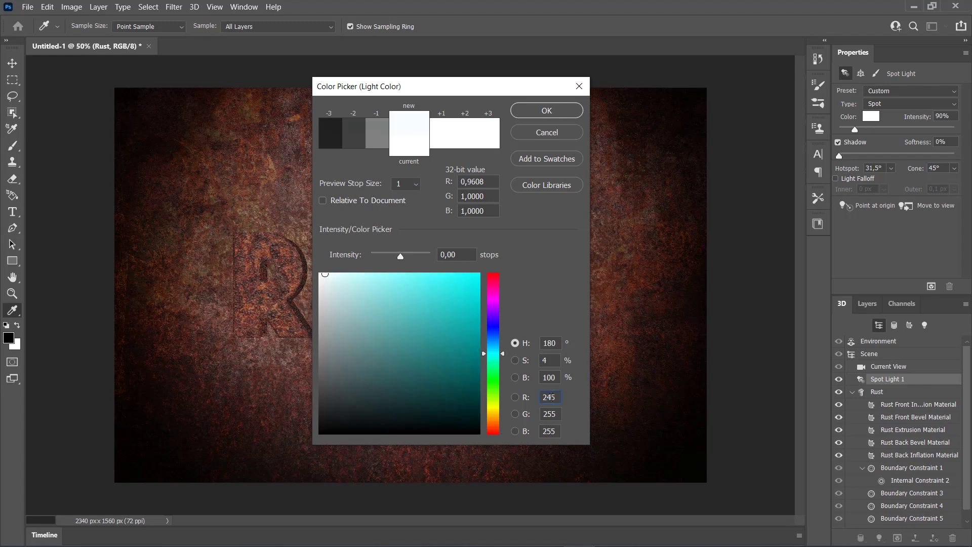
pyautogui.doubleClick(556, 411)
pyautogui.write('228')
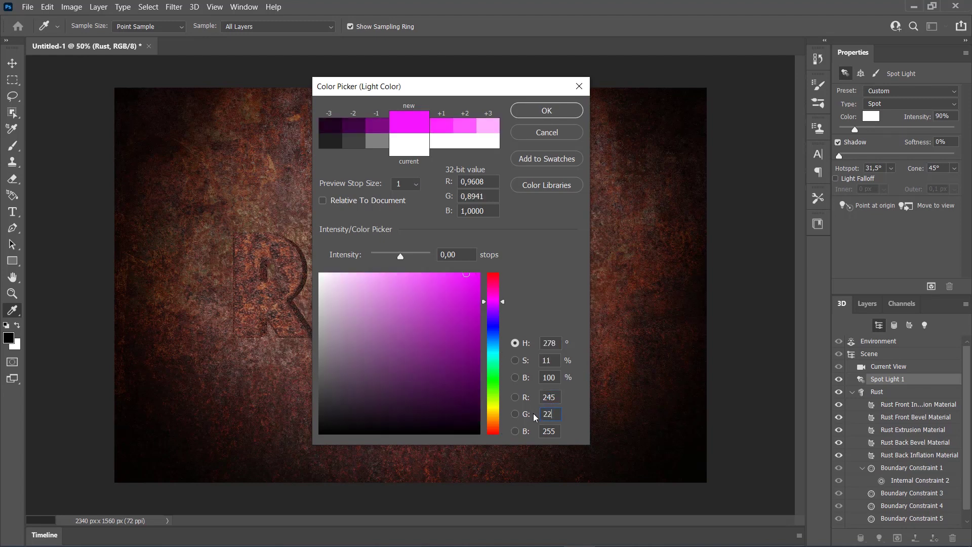
pyautogui.doubleClick(549, 431)
pyautogui.write('19')
pyautogui.press('BackSpace')
pyautogui.write('93')
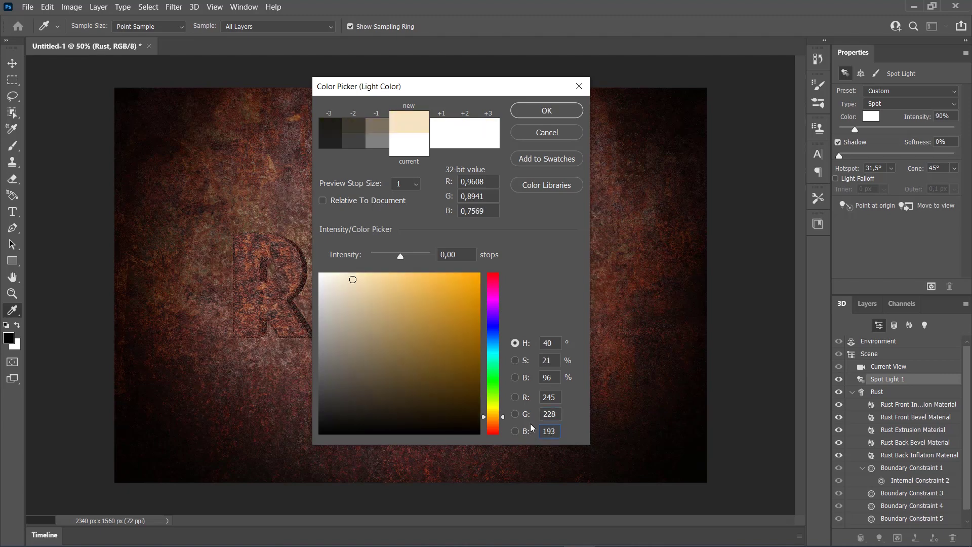
pyautogui.click(571, 114)
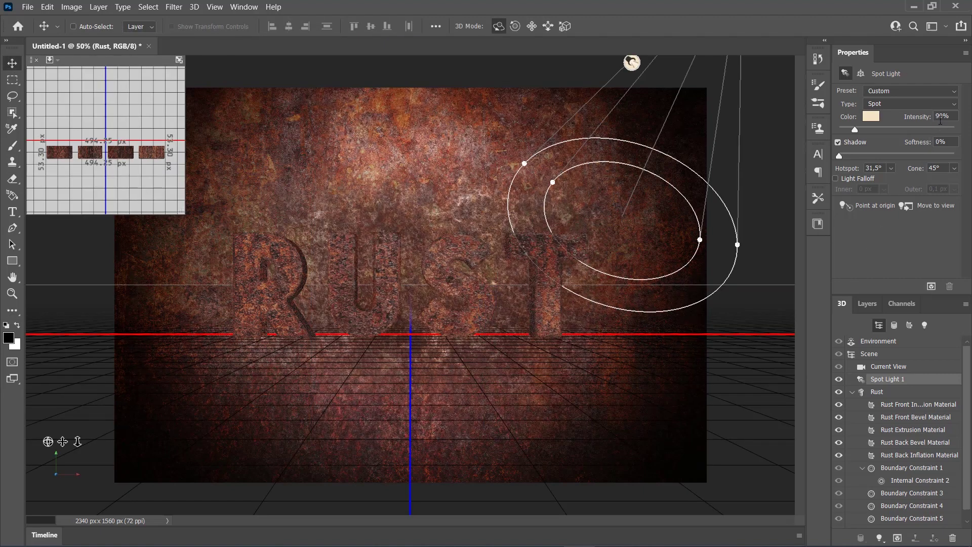
# - Set intensity 150%, softness 100%, hotspot 35°, cone 65°, and enable falloff with outer 1003
pyautogui.write('150')
pyautogui.write('100')
pyautogui.click(876, 168)
pyautogui.write('35')
pyautogui.press('Return')
pyautogui.click(935, 168)
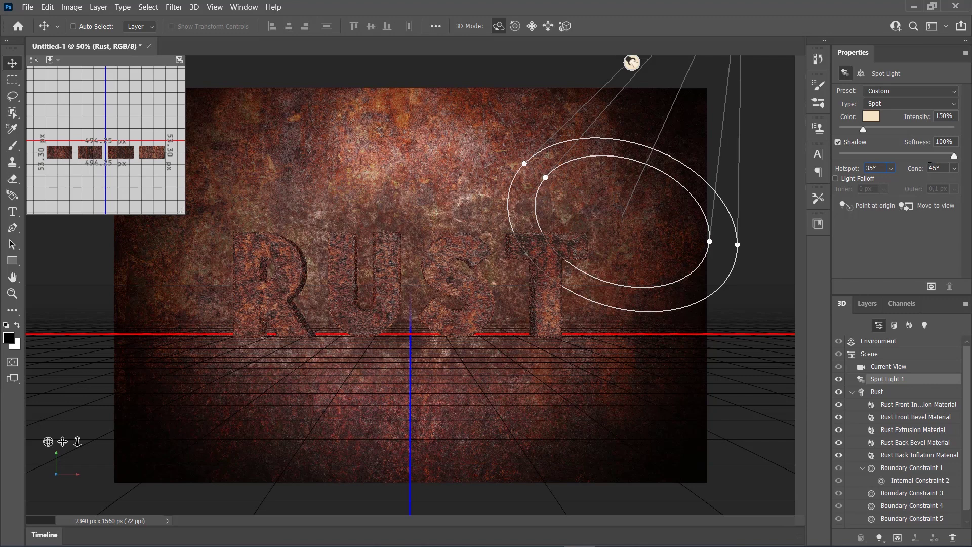
pyautogui.write('65')
pyautogui.press('Return')
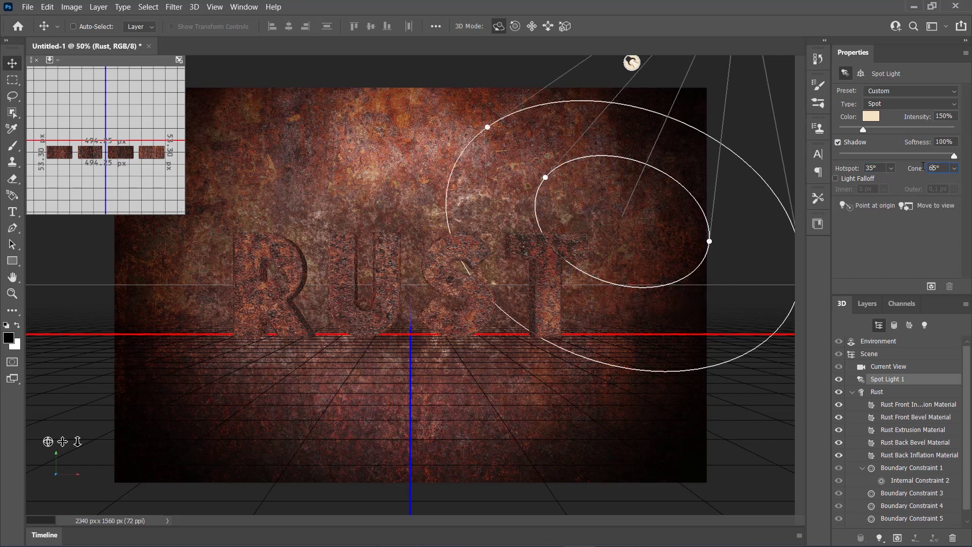
pyautogui.click(857, 179)
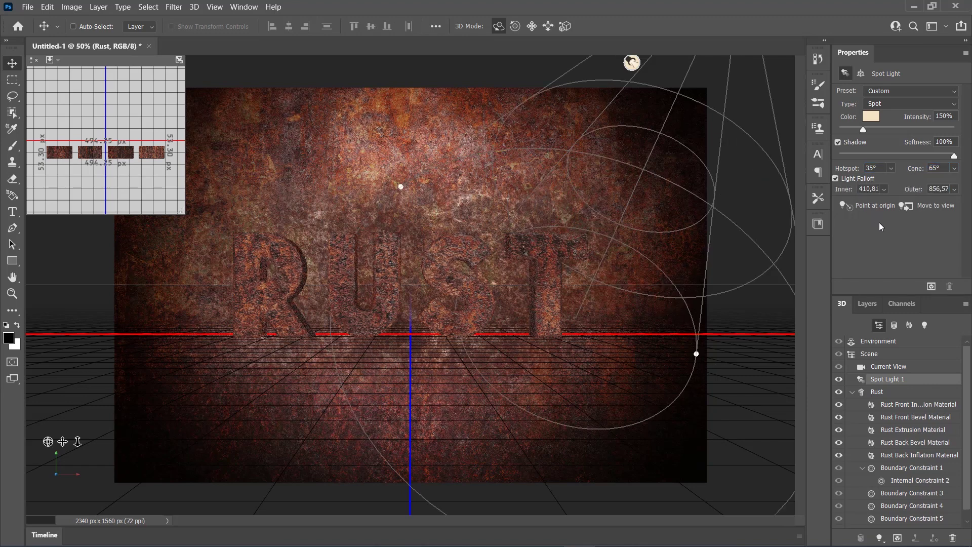
pyautogui.click(935, 189)
pyautogui.write('1003,8')
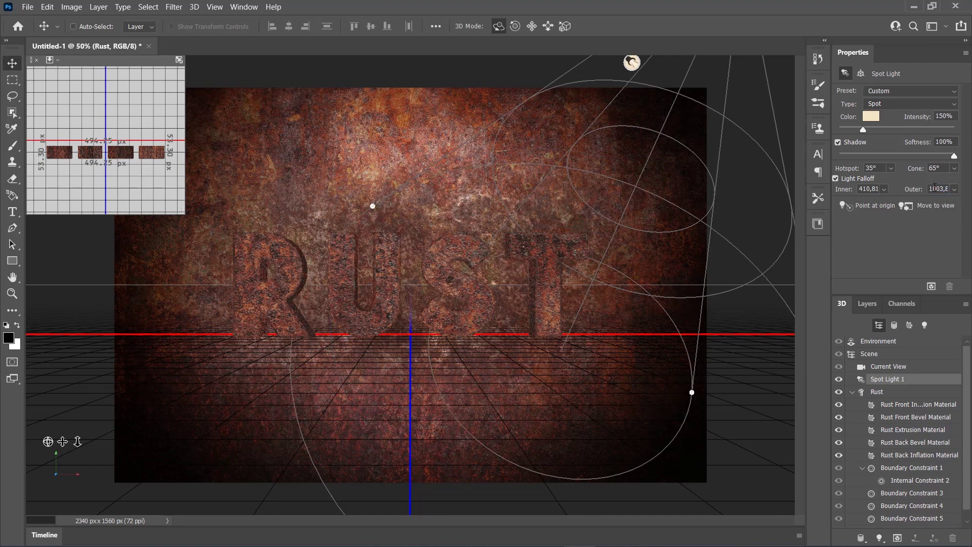
pyautogui.click(868, 189)
# - Set inner falloff to 1000 px and rotate the spot light to 0°, 10°, -70°
pyautogui.write('1000')
pyautogui.press('Return')
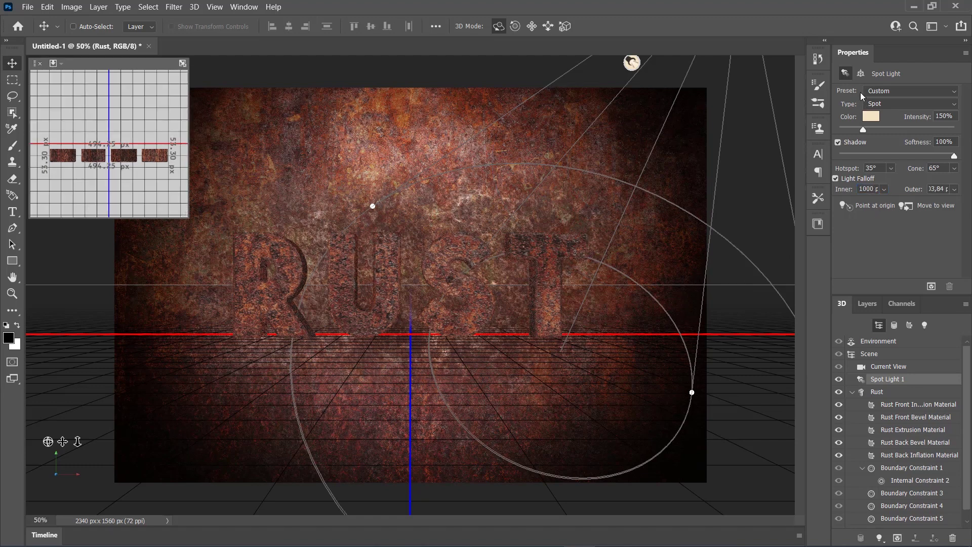
pyautogui.click(862, 74)
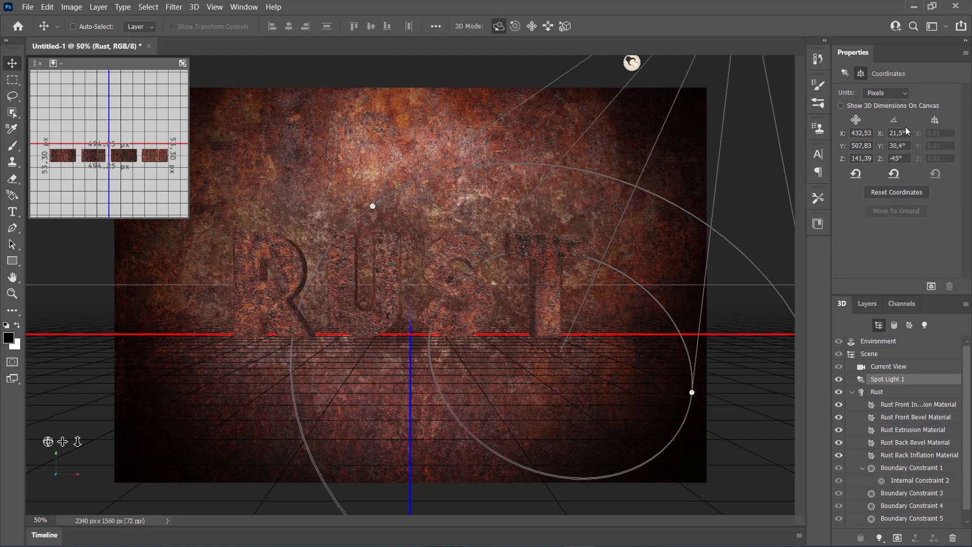
pyautogui.click(879, 134)
pyautogui.write('0')
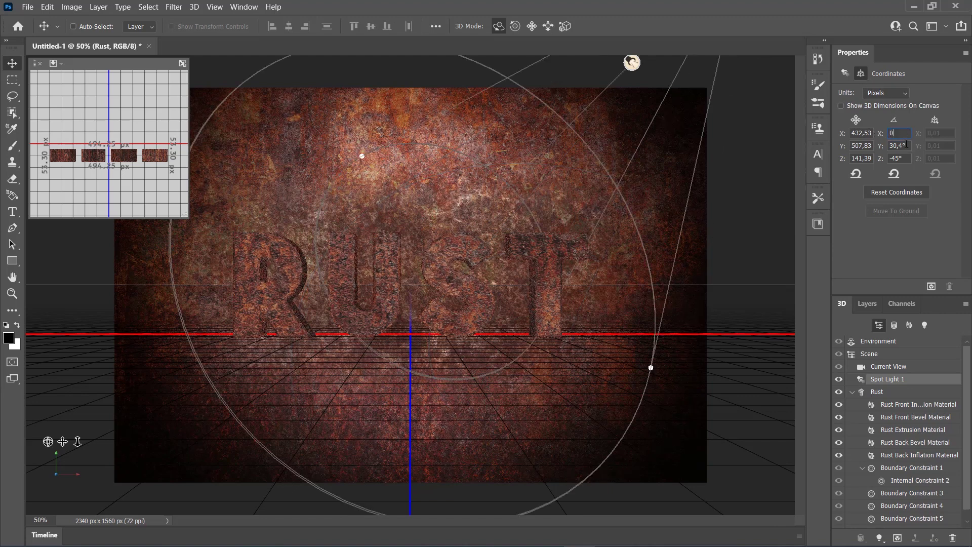
pyautogui.click(882, 146)
pyautogui.write('10')
pyautogui.press('Return')
pyautogui.click(886, 157)
pyautogui.write('-')
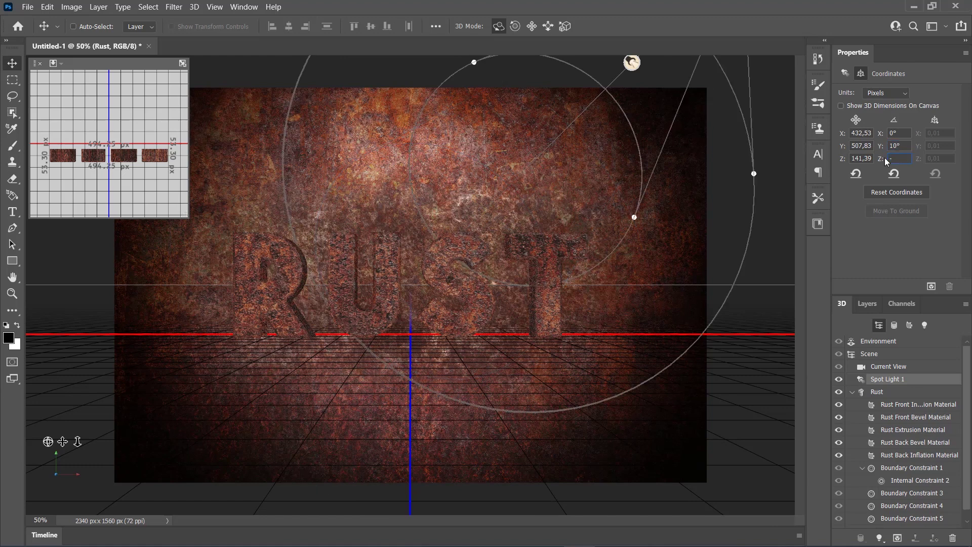
pyautogui.write('70')
pyautogui.press('Tab')
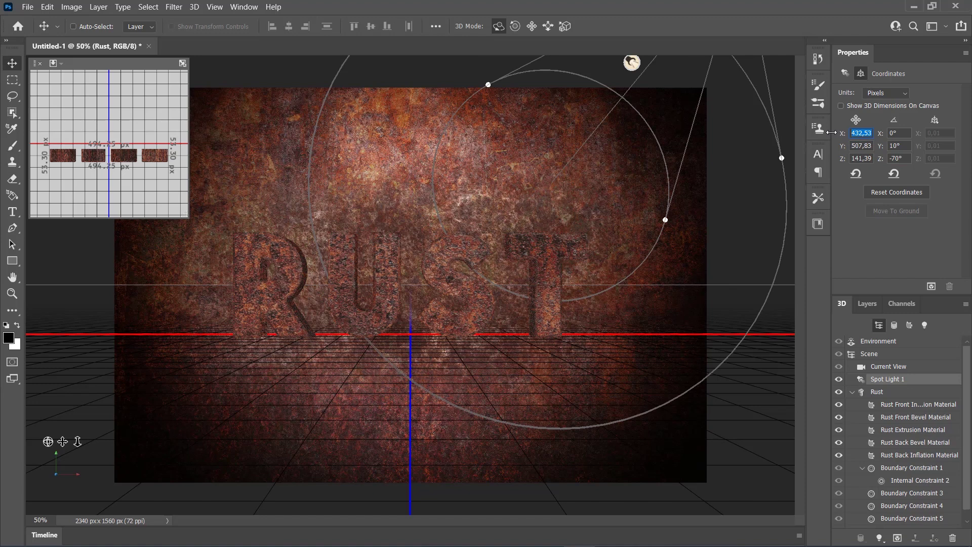
# - Position the spot light at X 75, Y 273,33, Z 823 and adjust its falloff
pyautogui.write('75')
pyautogui.press('Return')
pyautogui.click(856, 143)
pyautogui.write('2')
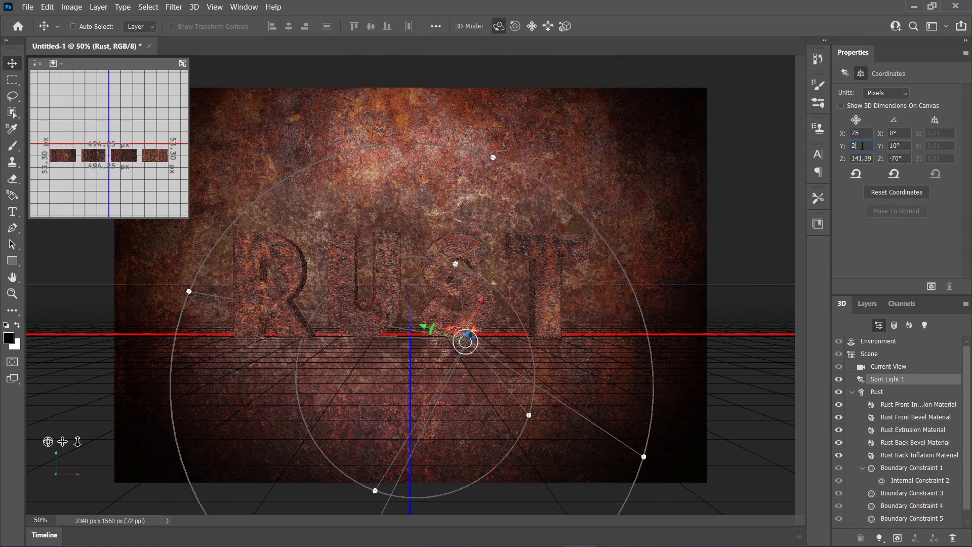
pyautogui.write('73,33')
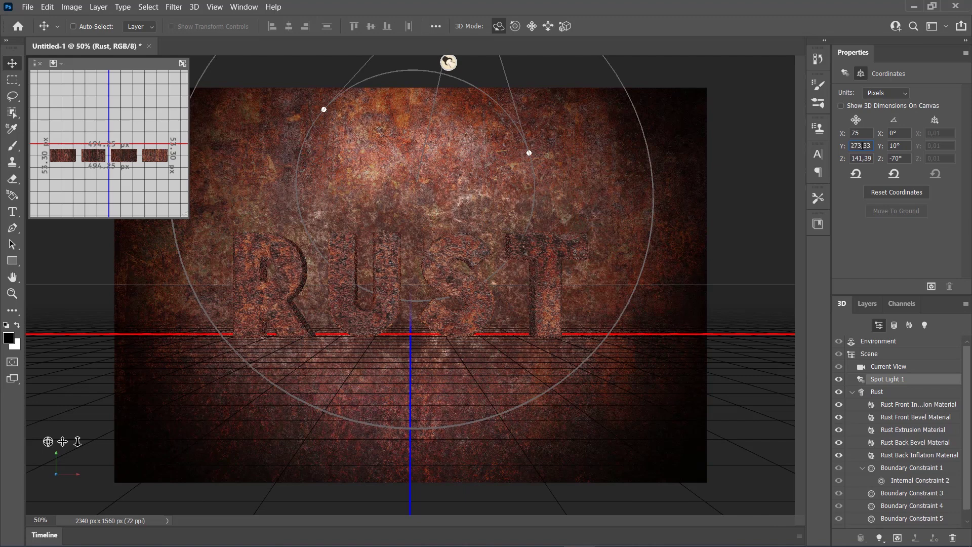
pyautogui.press('Return')
pyautogui.click(863, 158)
pyautogui.write('823,')
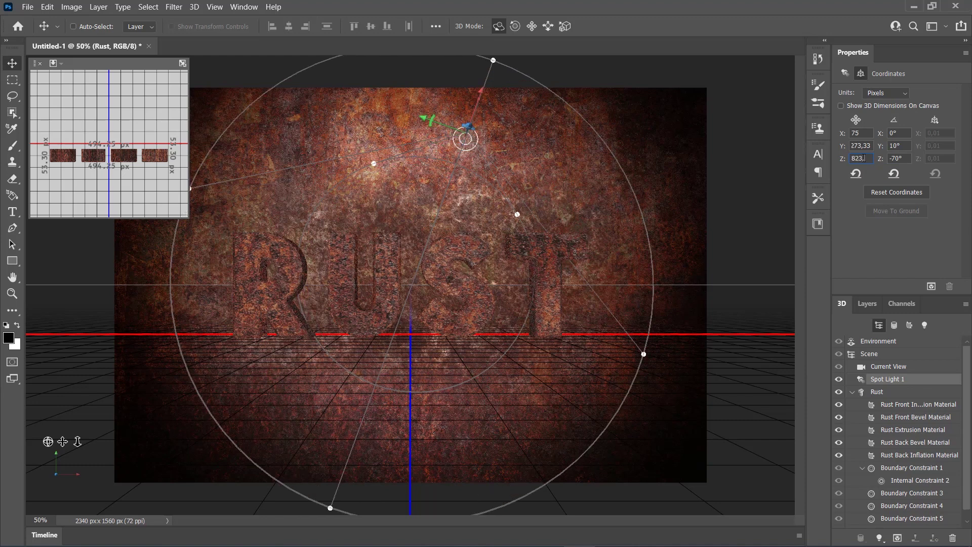
pyautogui.press('Return')
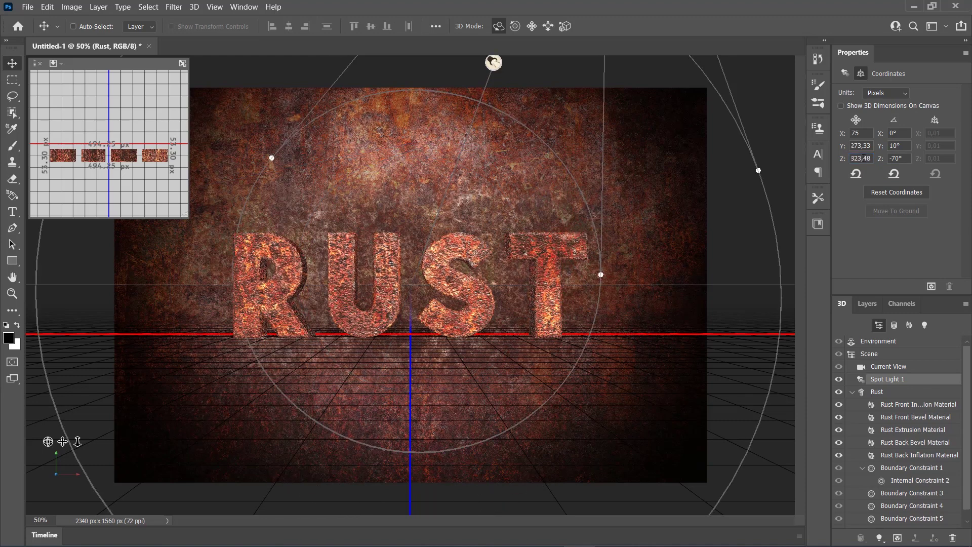
pyautogui.click(844, 74)
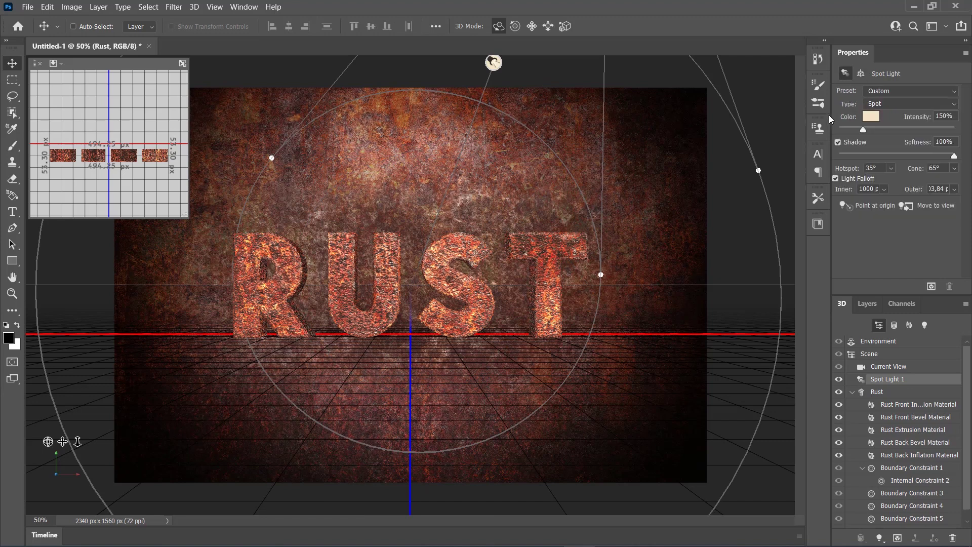
pyautogui.moveTo(763, 390); pyautogui.dragTo(752, 392)
# - Set the Environment IBL colour to white and ground-plane shadow opacity to 0%
pyautogui.click(901, 346)
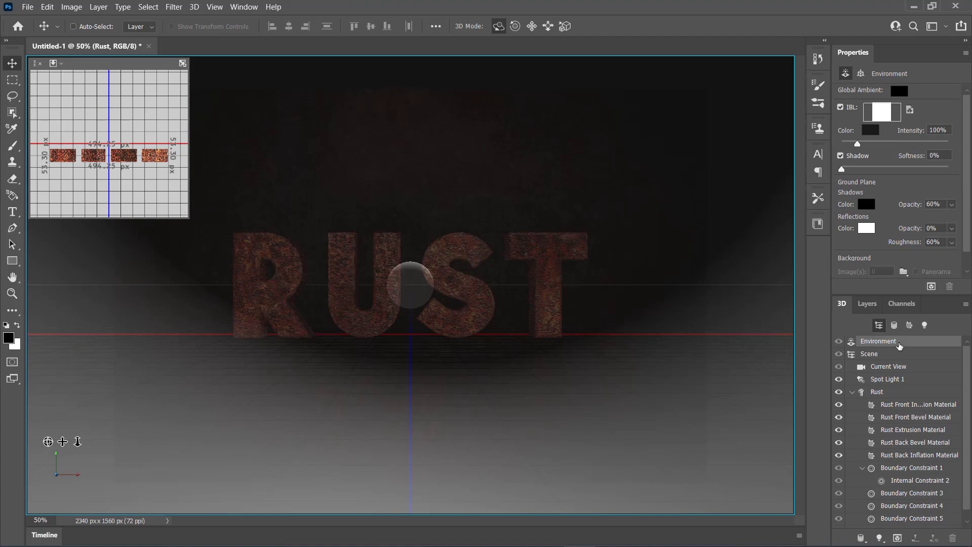
pyautogui.click(871, 134)
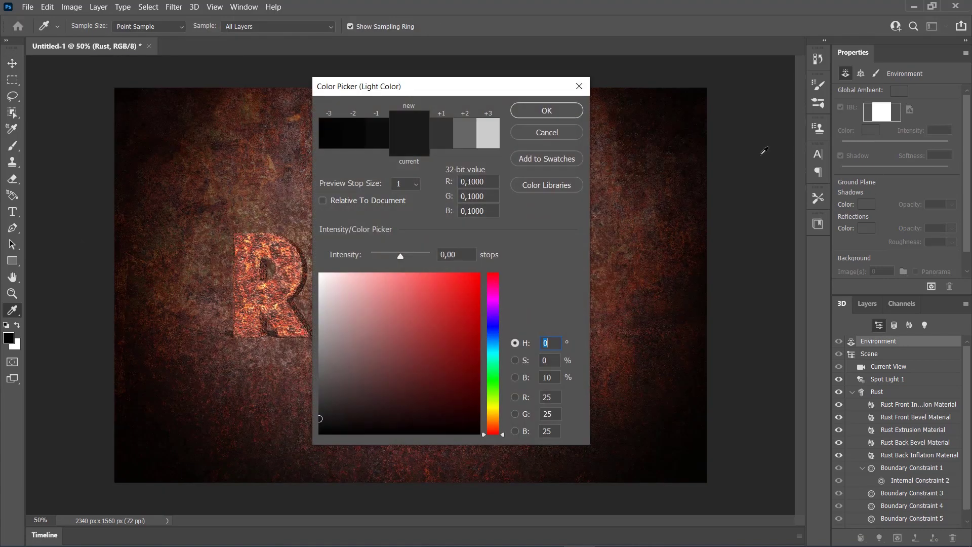
pyautogui.click(347, 277)
pyautogui.moveTo(347, 277); pyautogui.dragTo(320, 274)
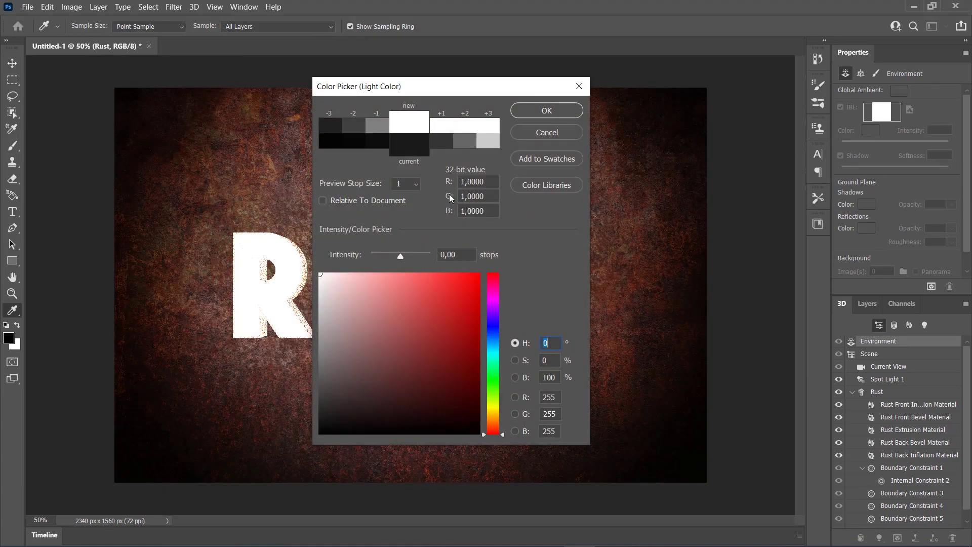
pyautogui.click(542, 116)
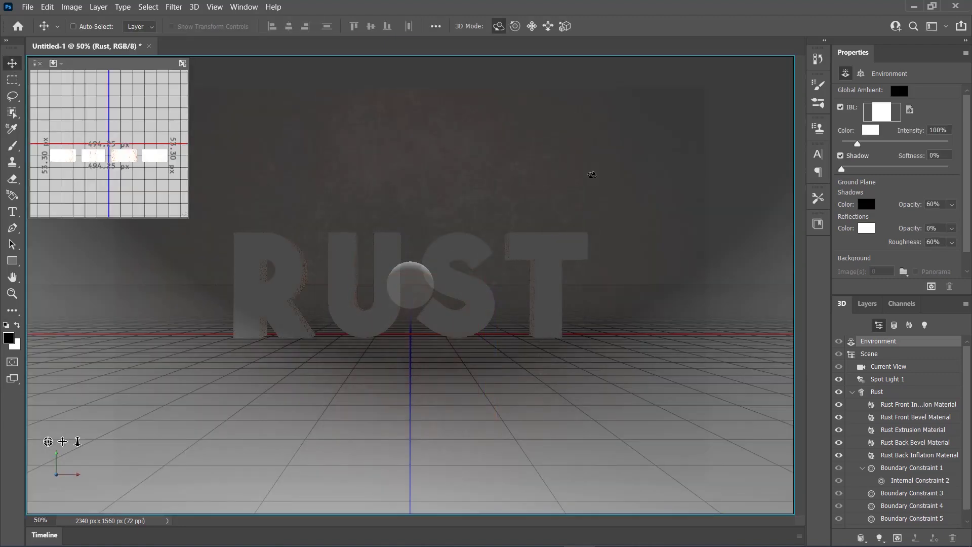
pyautogui.moveTo(914, 206); pyautogui.dragTo(621, 211)
pyautogui.click(195, 7)
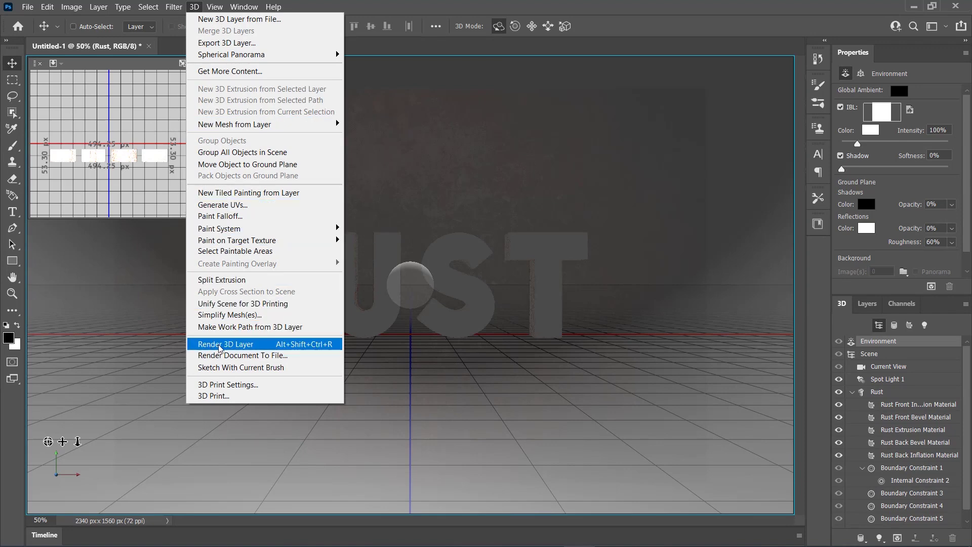
# - Render the 3D Rust layer, then convert it to an embedded smart object
pyautogui.click(255, 348)
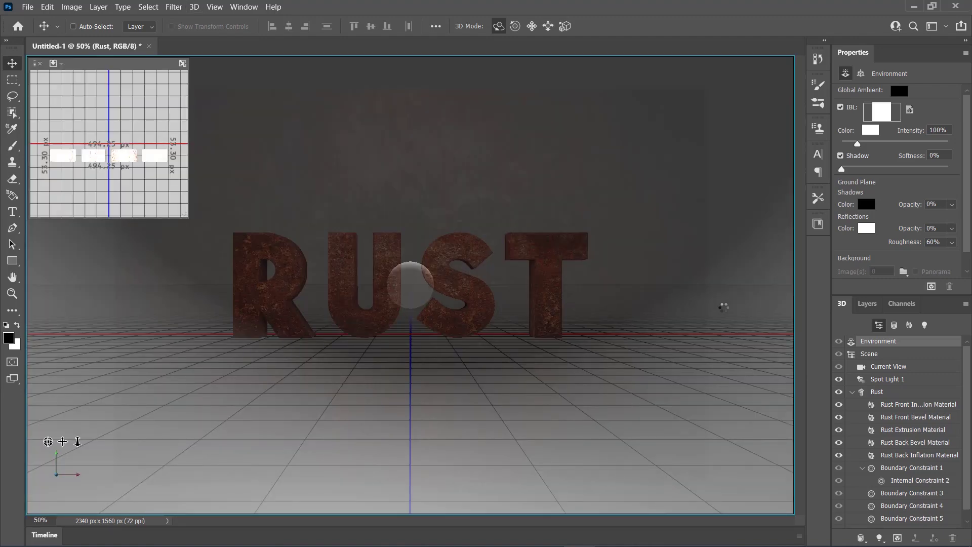
pyautogui.click(863, 306)
pyautogui.rightClick(901, 381)
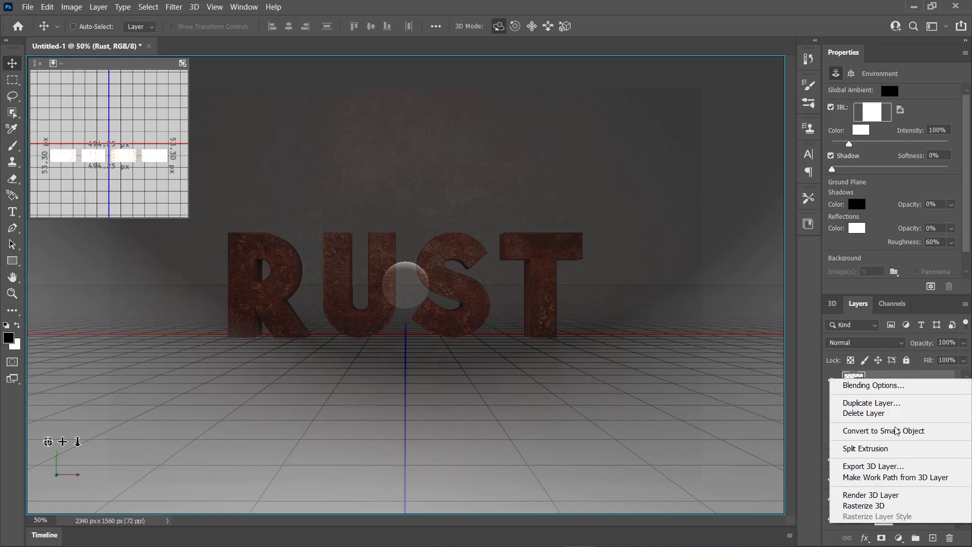
pyautogui.click(897, 431)
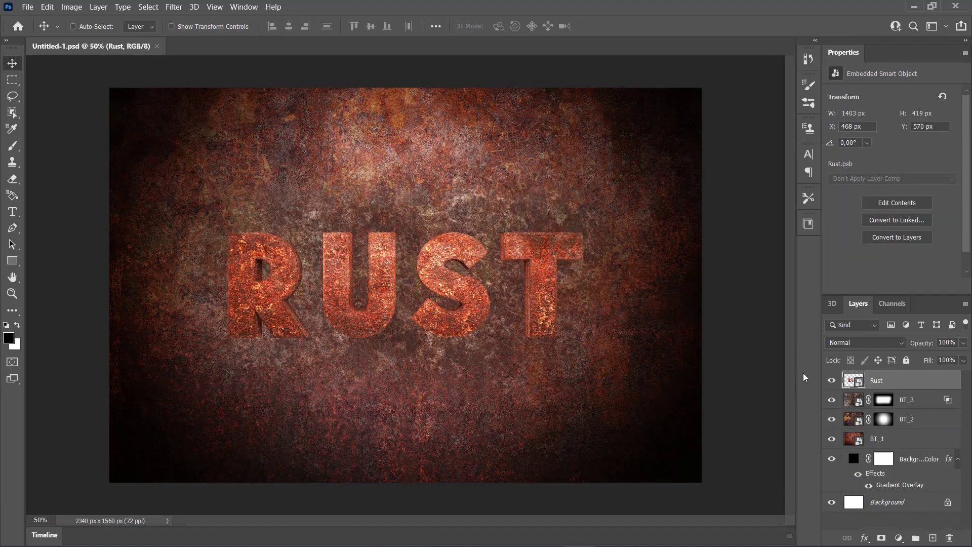
# - Add a first drop shadow to the Rust layer with distance 25 and size 125
pyautogui.rightClick(909, 381)
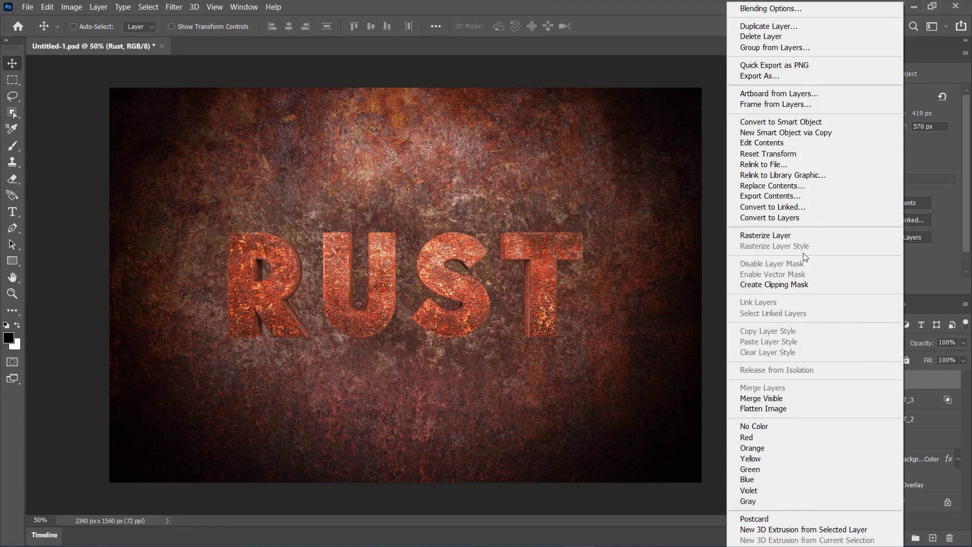
pyautogui.click(801, 10)
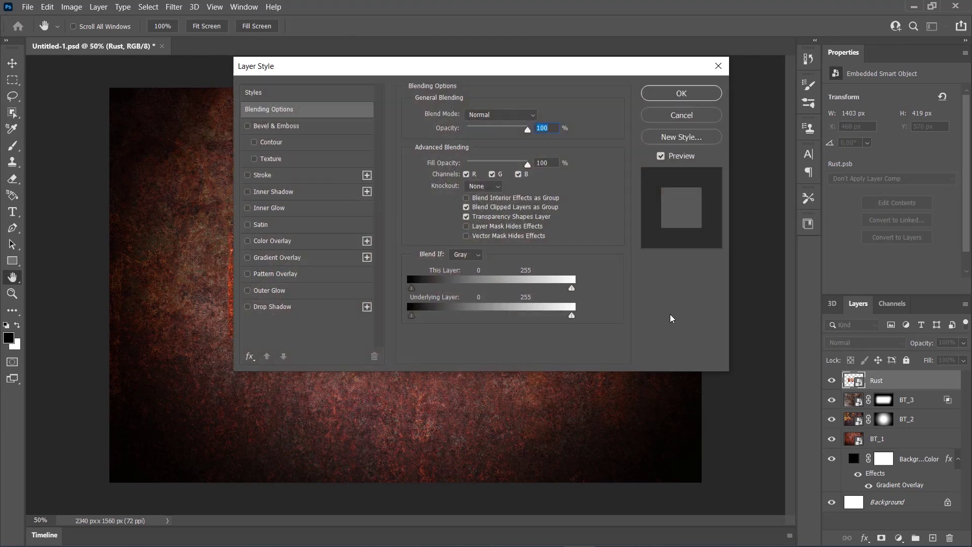
pyautogui.click(282, 313)
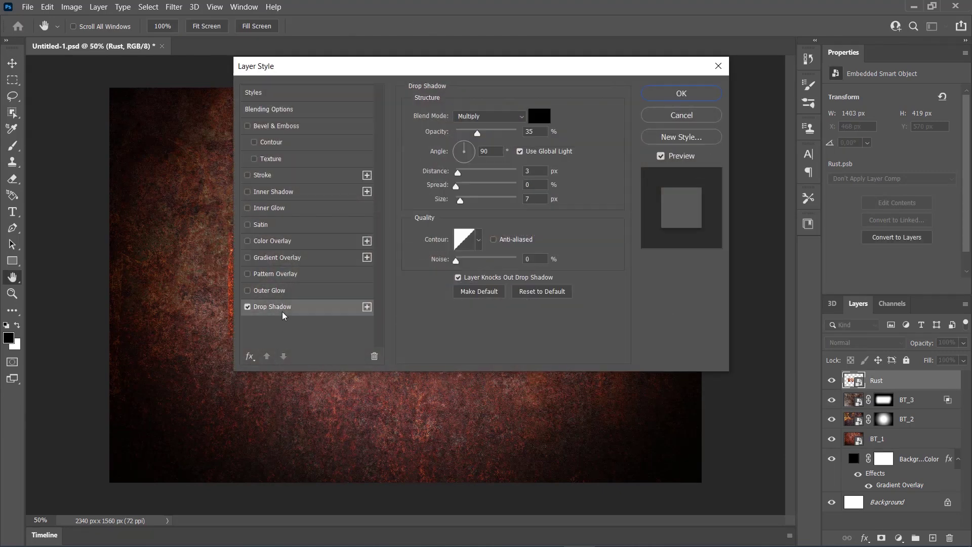
pyautogui.click(519, 171)
pyautogui.write('25')
pyautogui.press('BackSpace')
pyautogui.write('125')
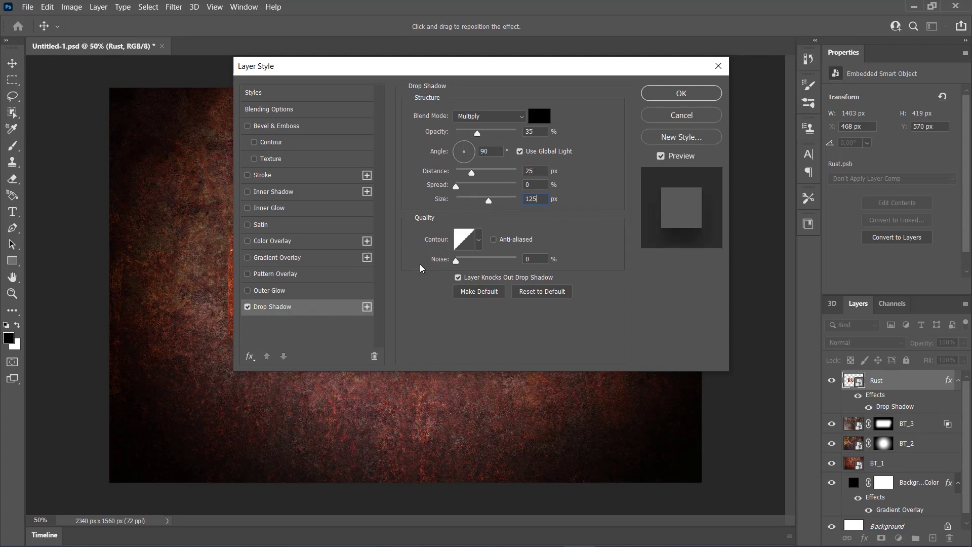
# - Add a second drop shadow at 50% opacity, distance 35, size 50
pyautogui.click(368, 307)
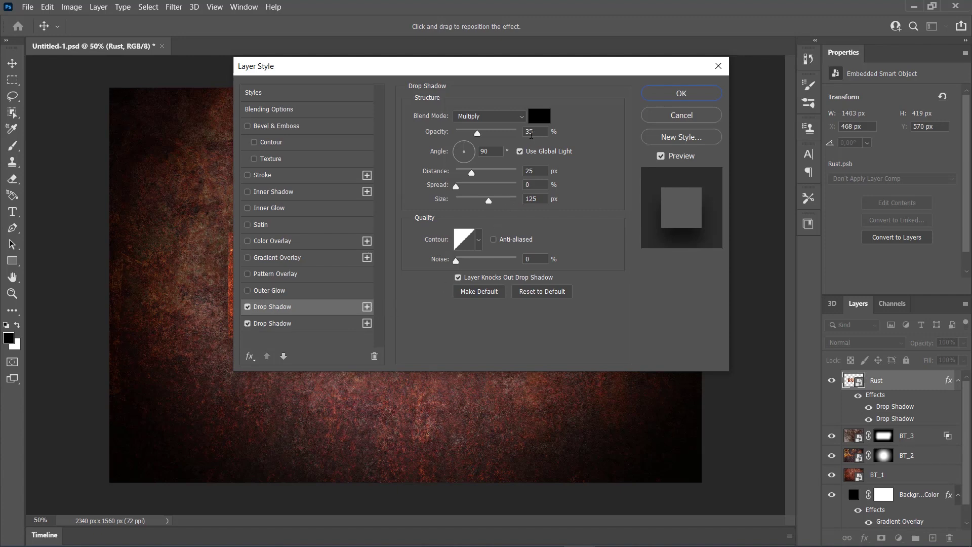
pyautogui.doubleClick(535, 132)
pyautogui.write('50')
pyautogui.doubleClick(533, 170)
pyautogui.write('35')
pyautogui.doubleClick(539, 199)
pyautogui.write('50')
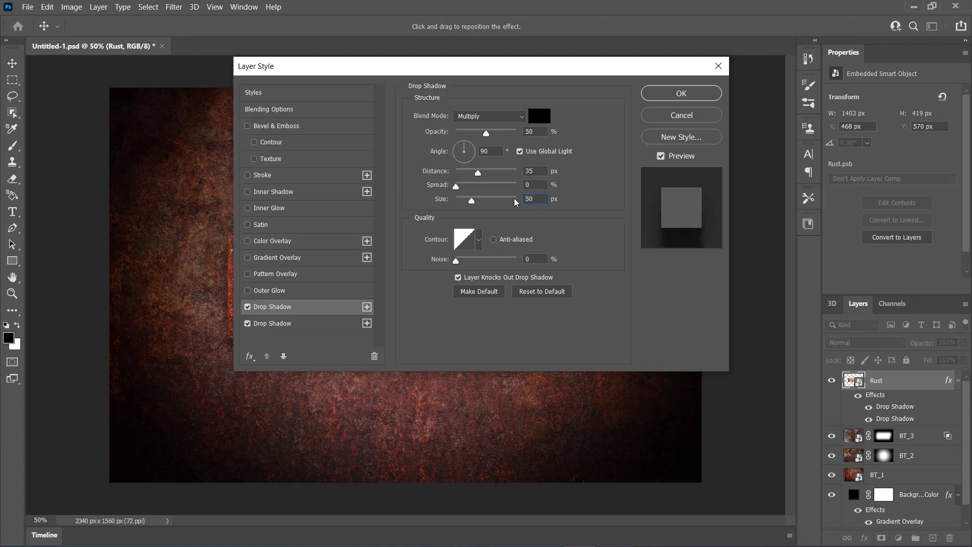
# - Add a third drop shadow at 75% opacity, distance 25, size 25
pyautogui.click(367, 307)
pyautogui.doubleClick(523, 132)
pyautogui.write('75')
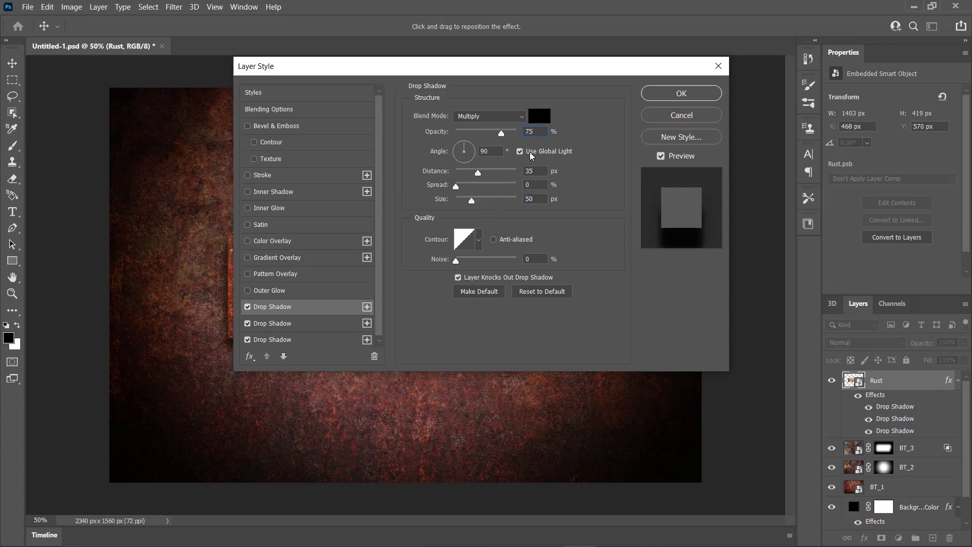
pyautogui.doubleClick(525, 171)
pyautogui.write('25')
pyautogui.doubleClick(524, 199)
pyautogui.write('25')
# - Add an Overlay outer glow at 50% opacity in rust-brown #53271a, size 75
pyautogui.click(282, 291)
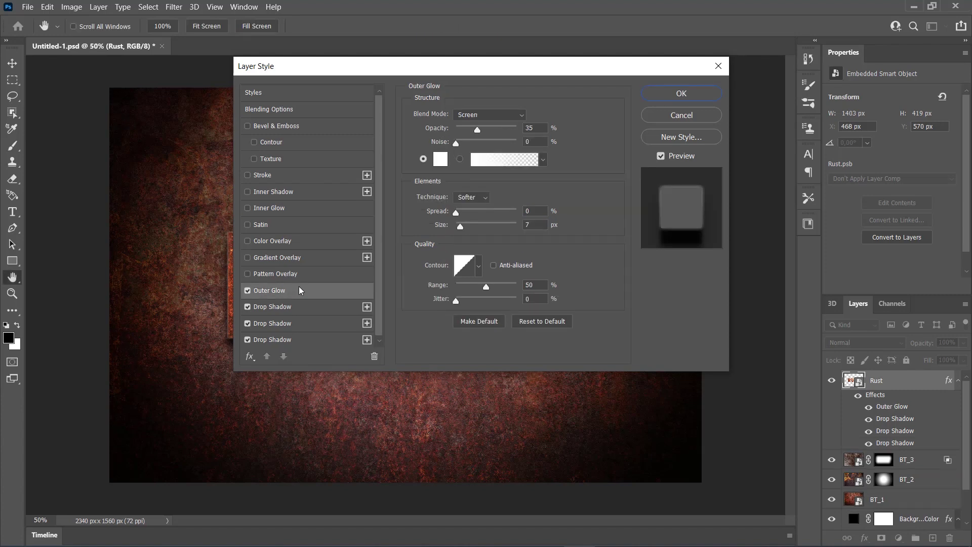
pyautogui.click(504, 115)
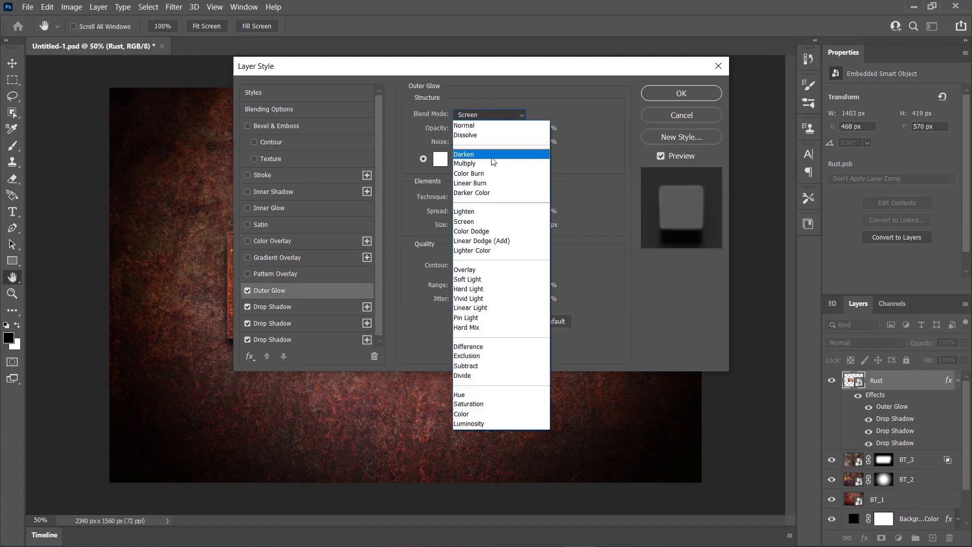
pyautogui.click(476, 270)
pyautogui.doubleClick(543, 129)
pyautogui.write('50')
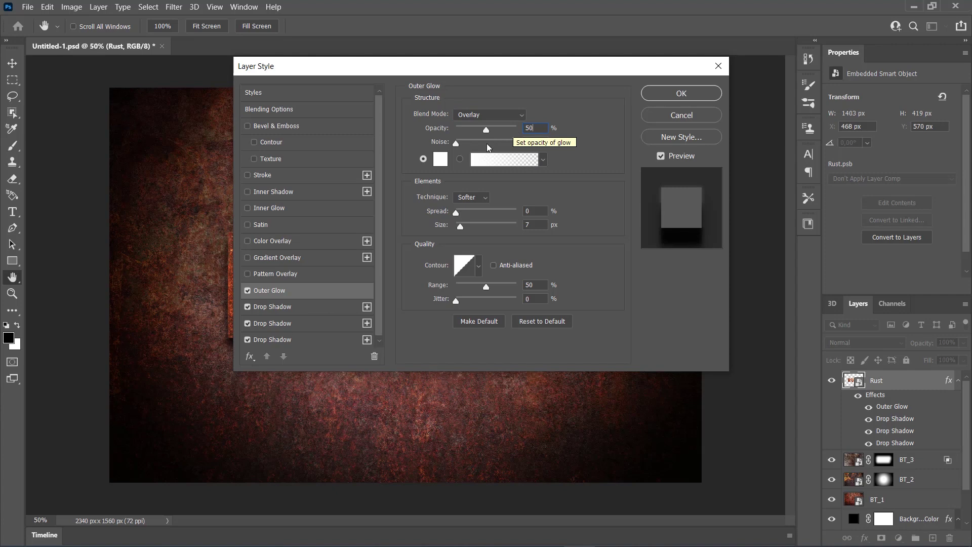
pyautogui.click(441, 159)
pyautogui.write('53271a')
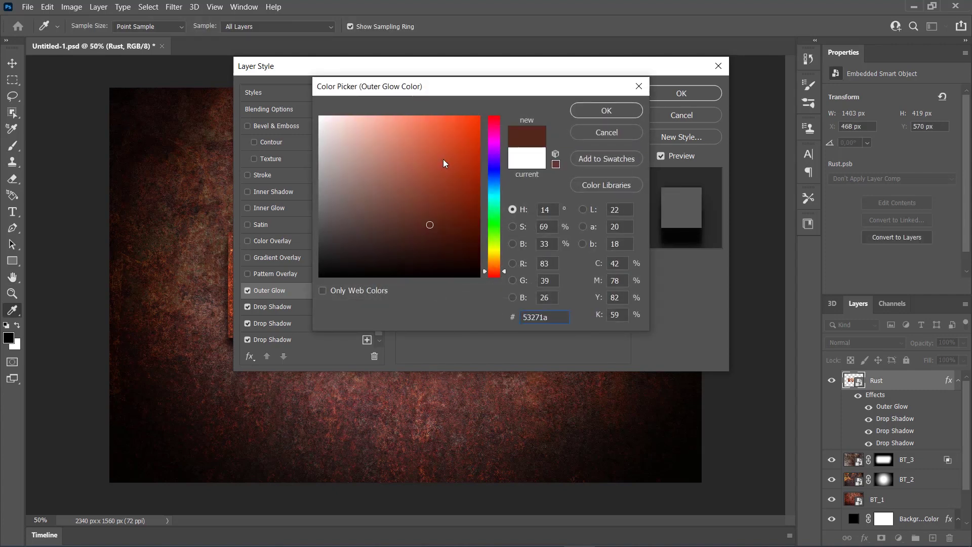
pyautogui.click(587, 112)
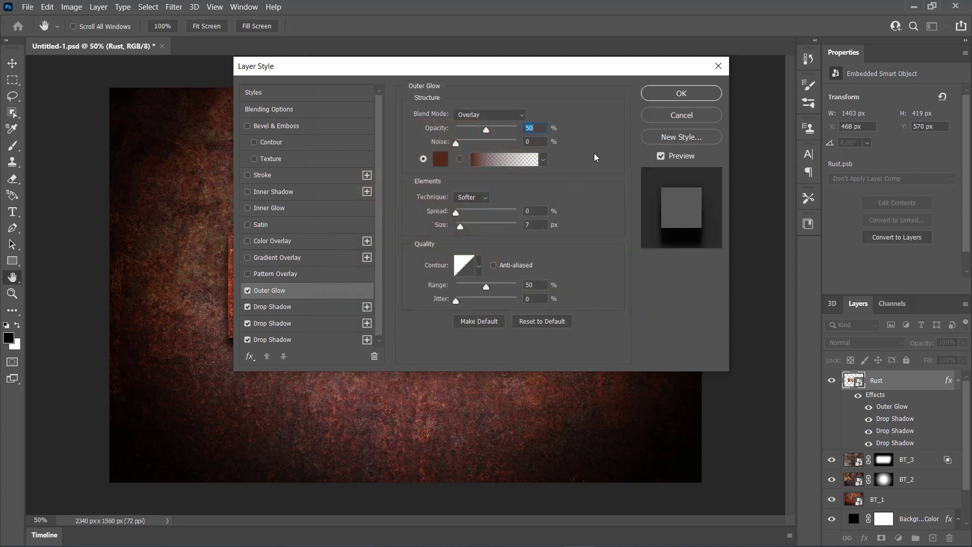
pyautogui.click(546, 224)
pyautogui.write('5')
pyautogui.press('Return')
# - Add a Color Dodge inner glow at 45%, colour #a86f4c, size 35 px, and enable Inner Shadow
pyautogui.click(278, 208)
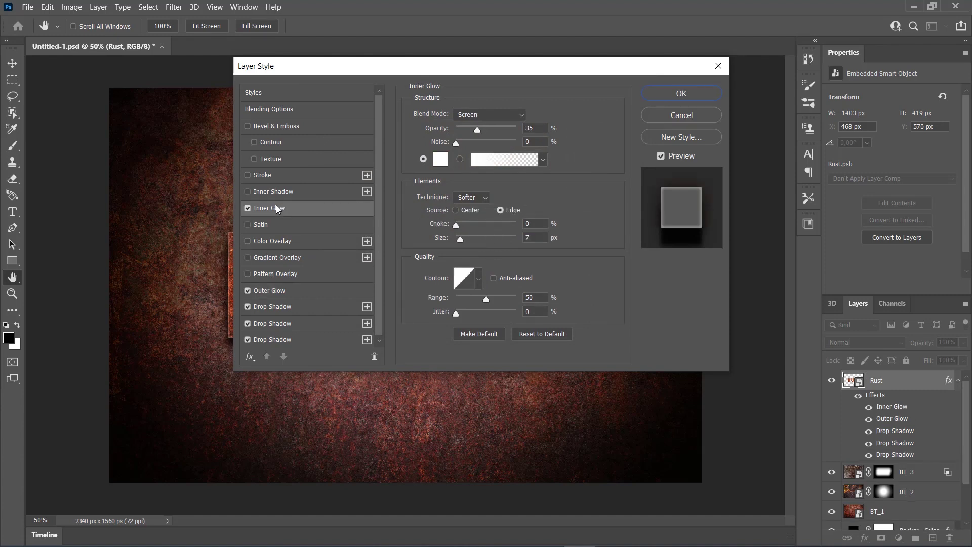
pyautogui.click(469, 116)
pyautogui.click(477, 232)
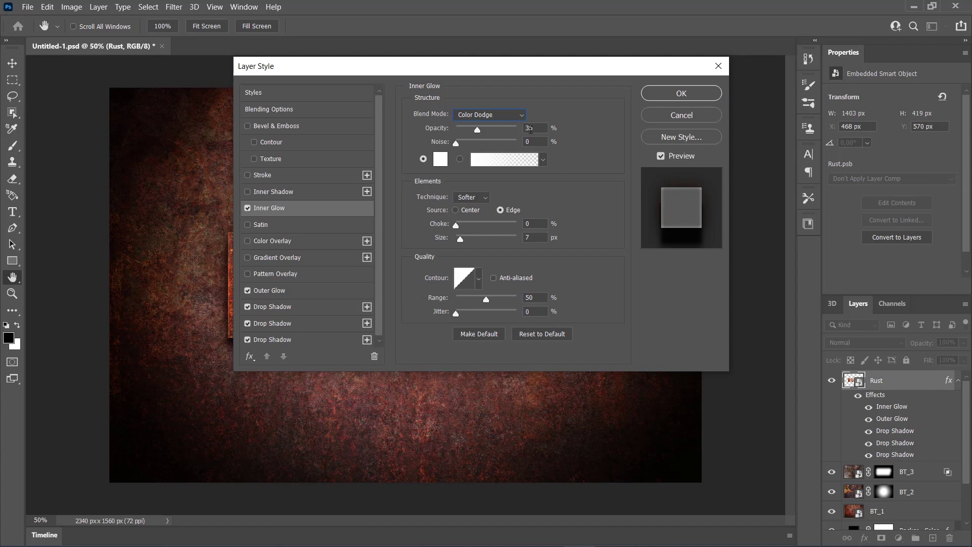
pyautogui.hotkey('shift', 'Up')
pyautogui.write('a86f4c')
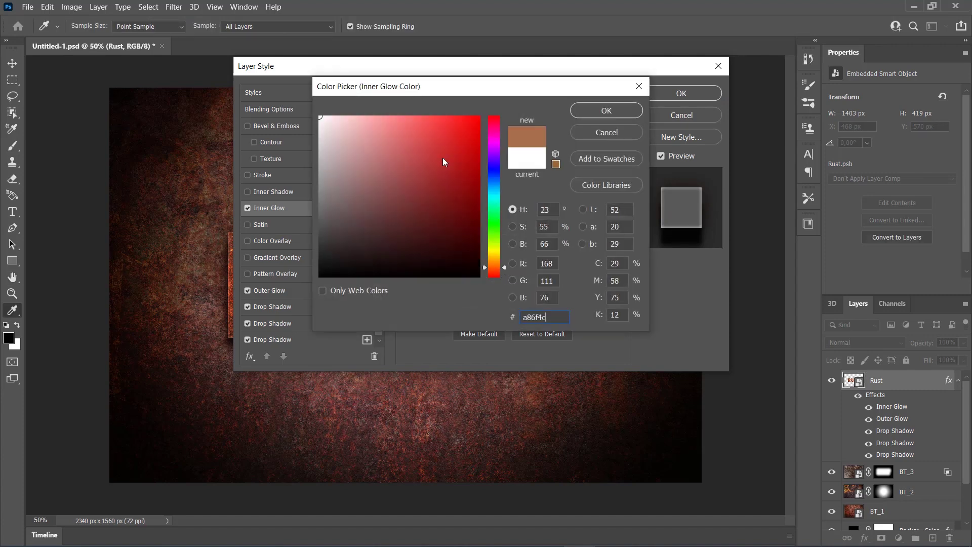
pyautogui.click(585, 111)
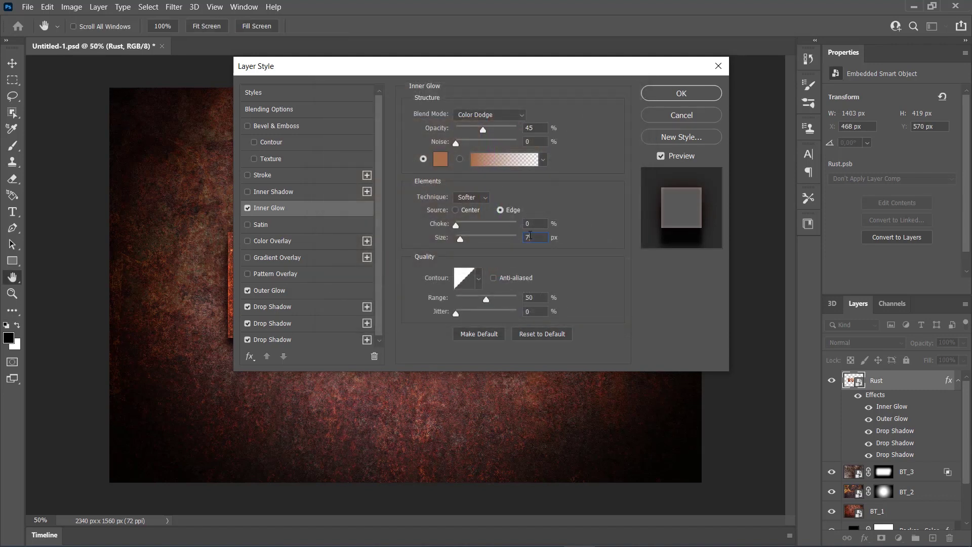
pyautogui.write('35')
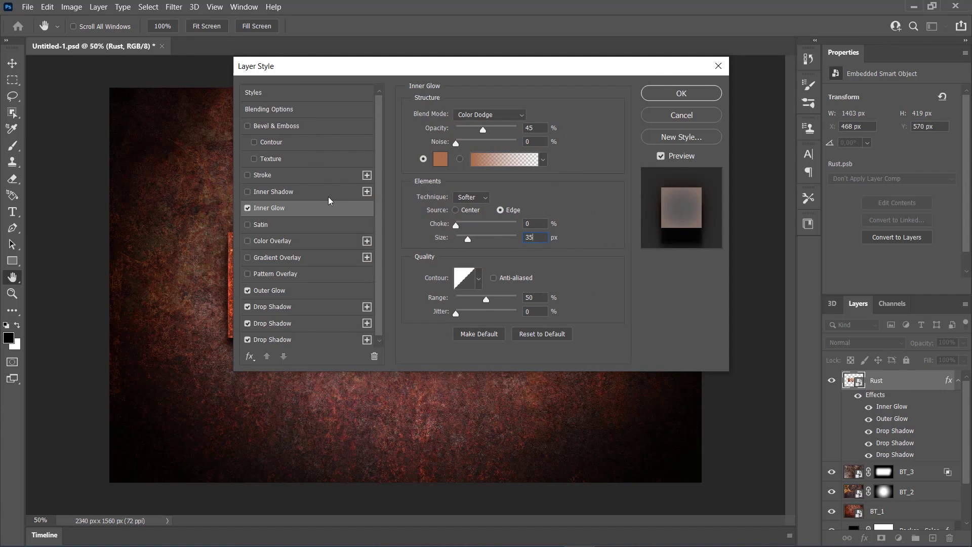
pyautogui.click(328, 196)
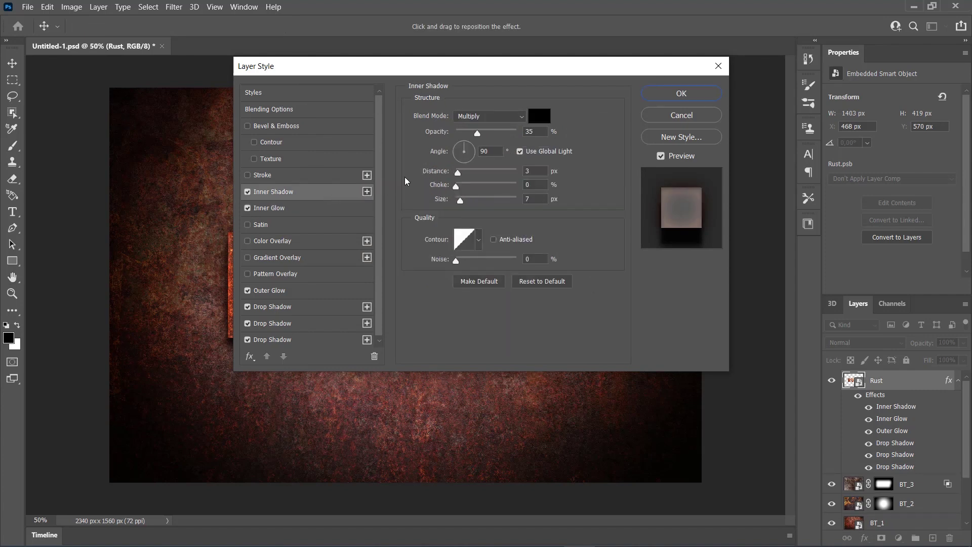
# - Make the inner shadow Color Dodge #e7d28c, 46% opacity, 0 px distance, 38 px size, then apply
pyautogui.click(509, 117)
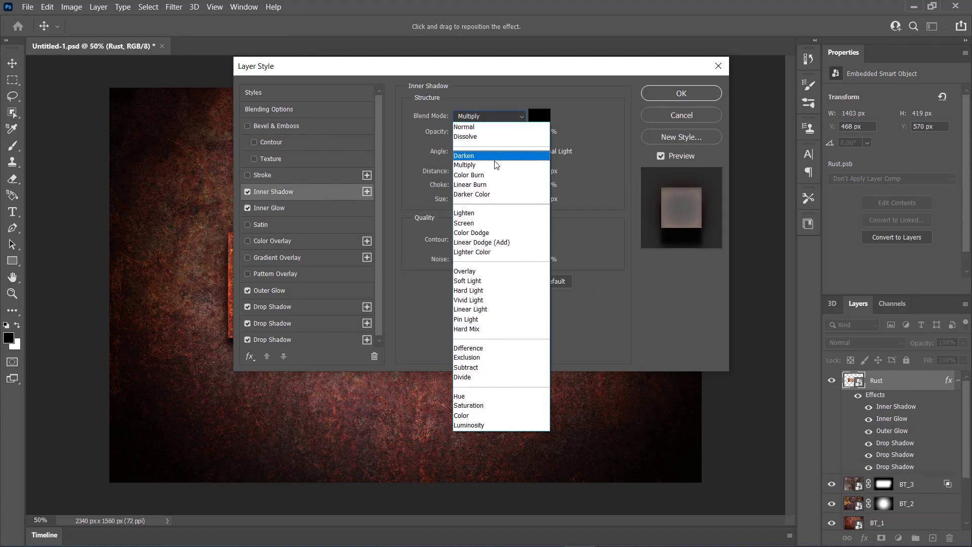
pyautogui.click(485, 233)
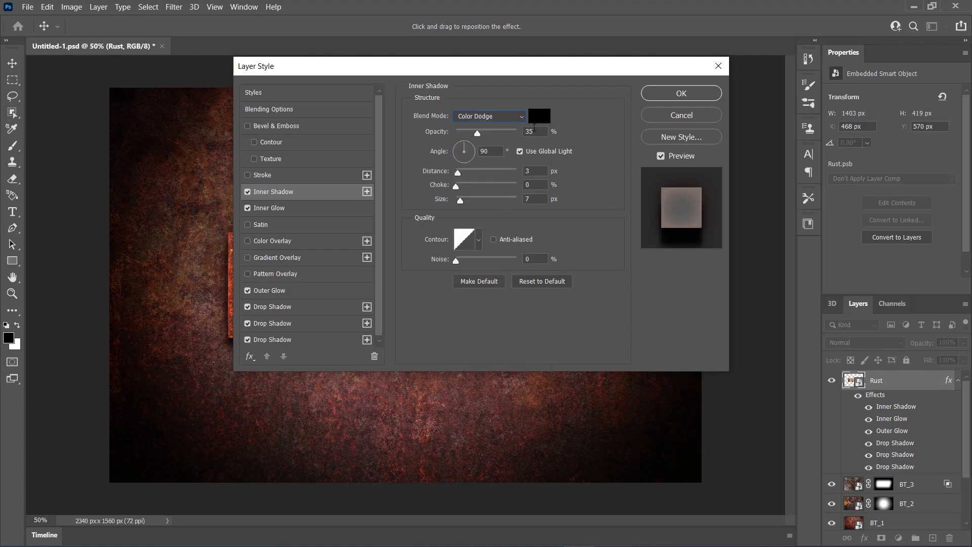
pyautogui.click(539, 117)
pyautogui.write('e7d28c')
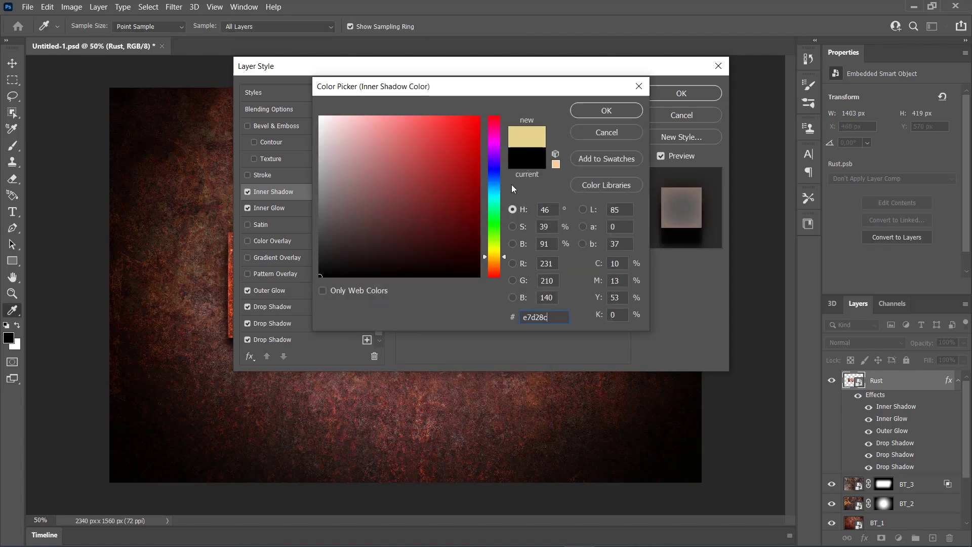
pyautogui.click(578, 111)
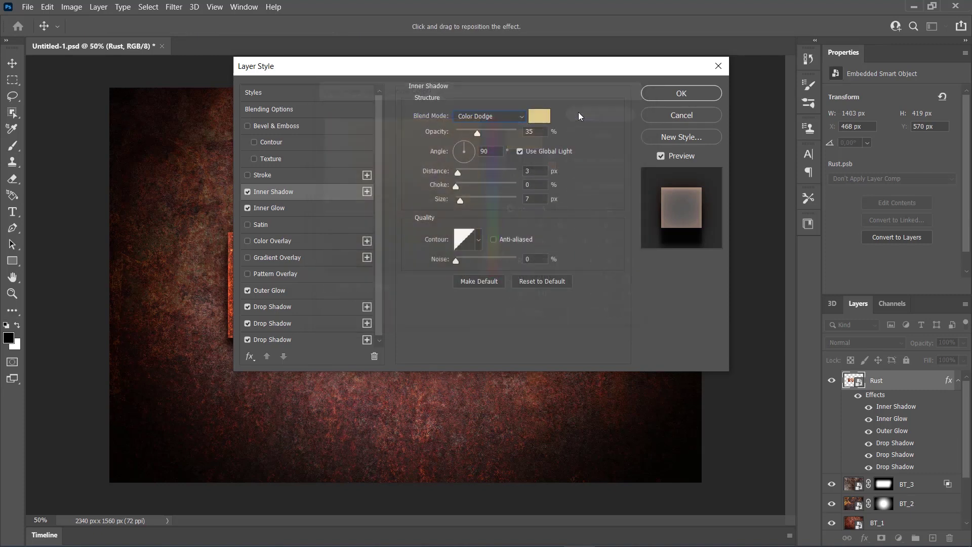
pyautogui.doubleClick(530, 132)
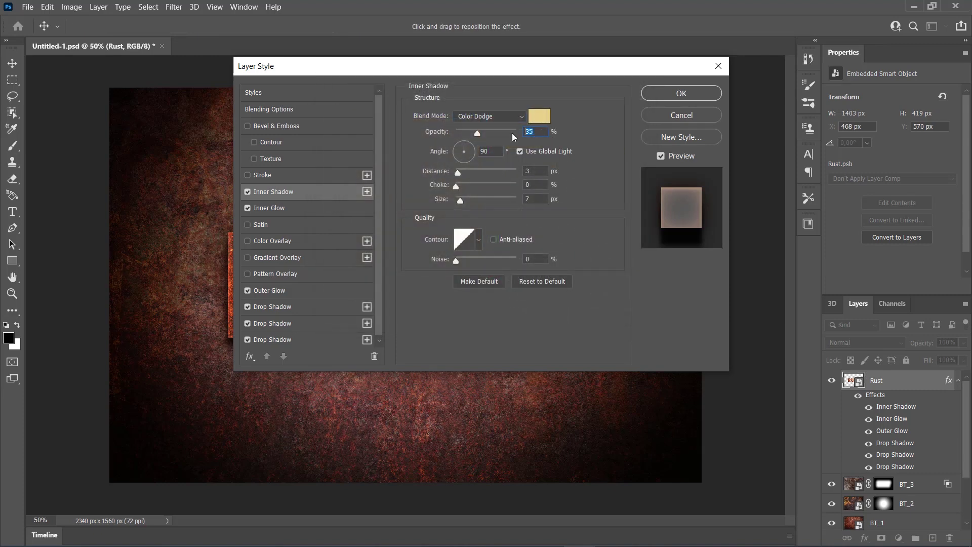
pyautogui.write('0')
pyautogui.write('38')
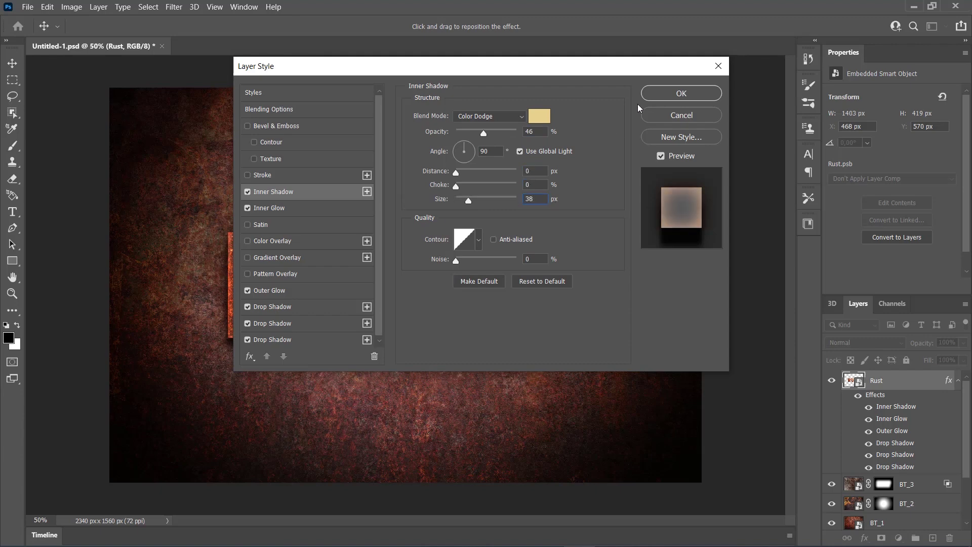
pyautogui.click(653, 93)
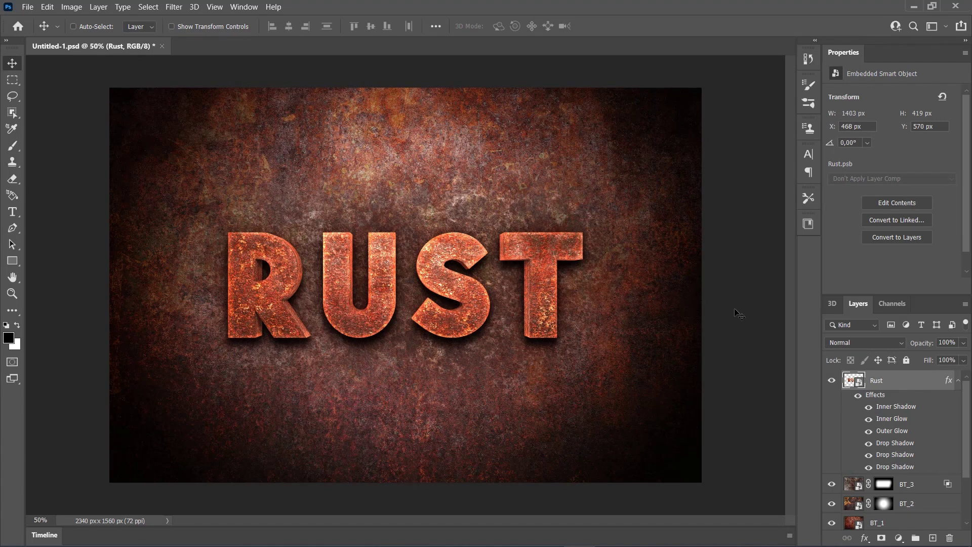
# - Save, then embed the blue metal rust texture and scale it to 162.5% across the canvas
pyautogui.hotkey('ctrl', 's')
pyautogui.click(28, 7)
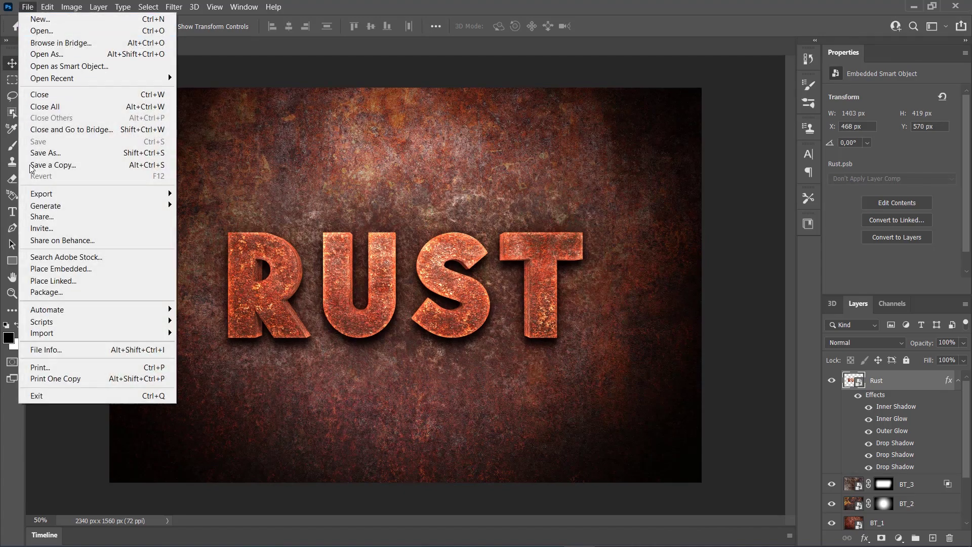
pyautogui.click(81, 269)
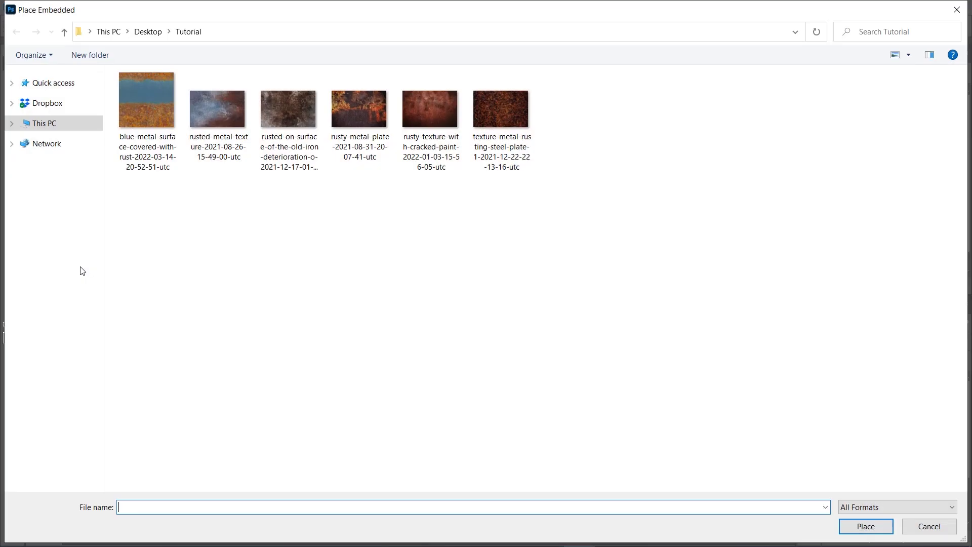
pyautogui.click(150, 154)
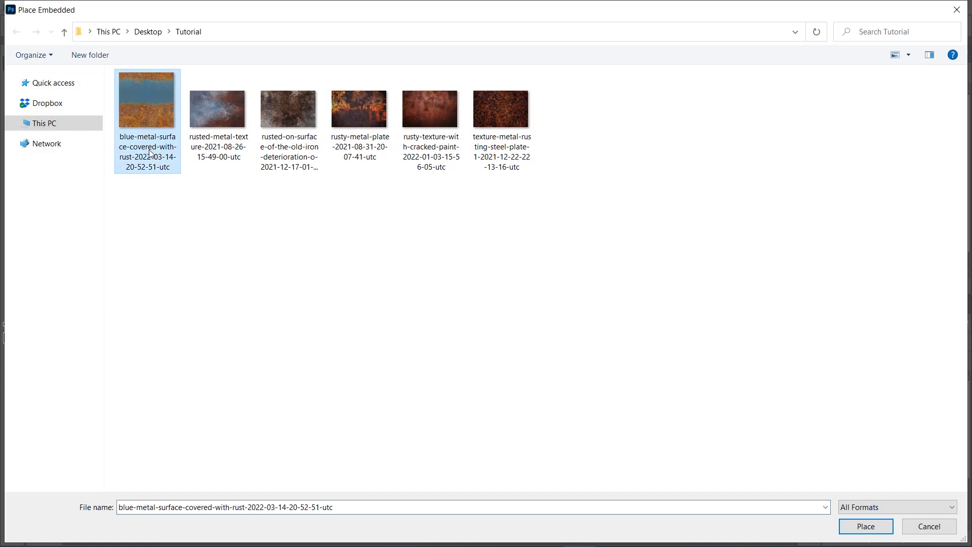
pyautogui.click(841, 527)
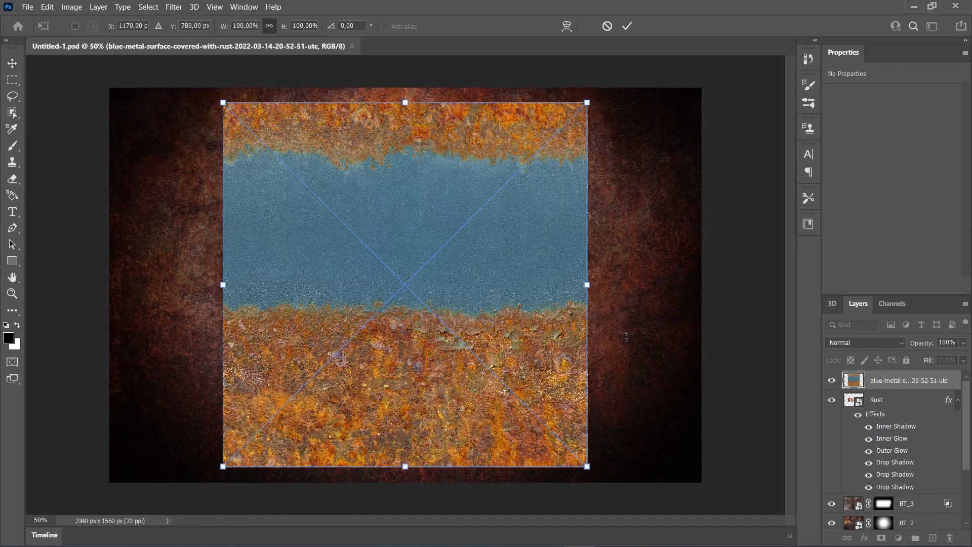
pyautogui.moveTo(587, 284); pyautogui.dragTo(701, 285)
pyautogui.moveTo(223, 279); pyautogui.dragTo(109, 284)
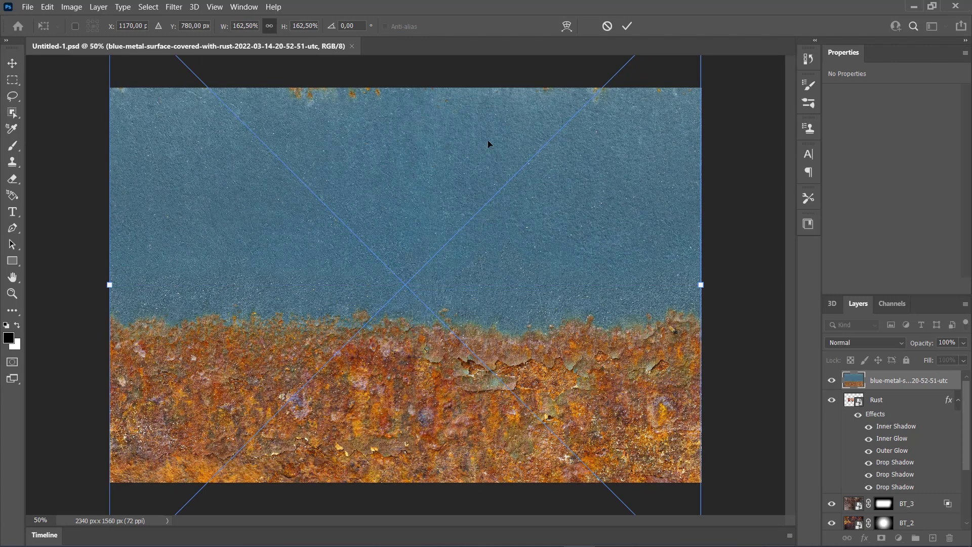
pyautogui.click(629, 30)
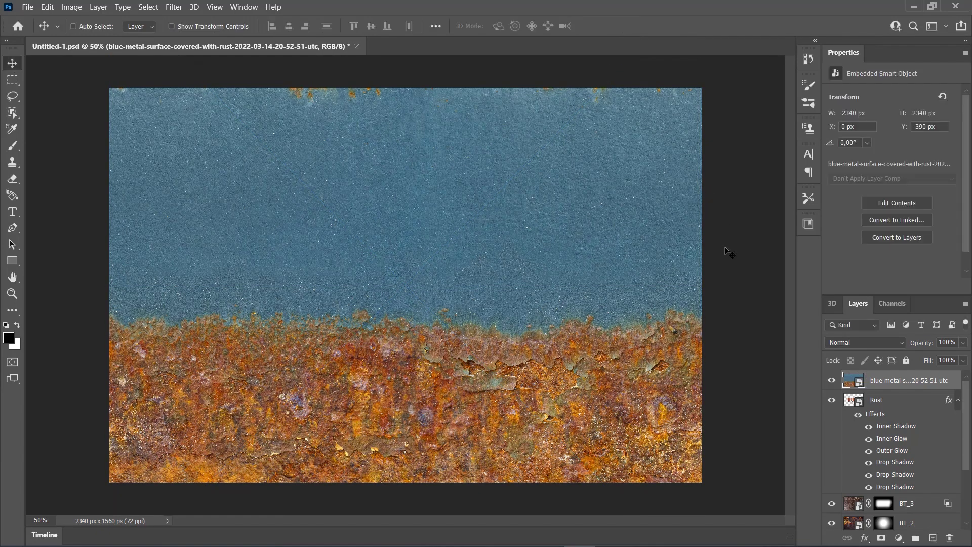
# - Move the texture up, clip it to the RUST text in Soft Light, and name it RT_1
pyautogui.moveTo(550, 380); pyautogui.dragTo(555, 283)
pyautogui.moveTo(479, 380); pyautogui.dragTo(484, 261)
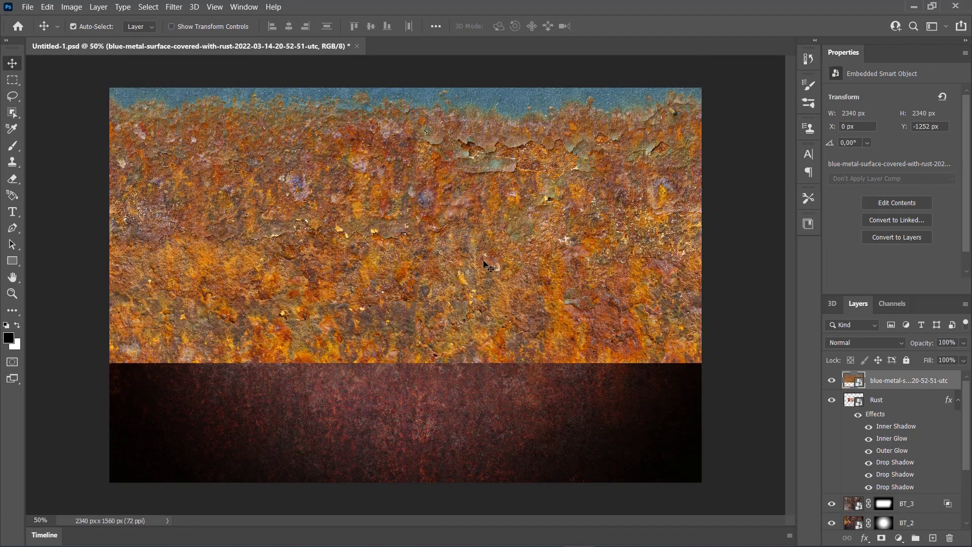
pyautogui.hotkey('ctrl', 'alt', 'g')
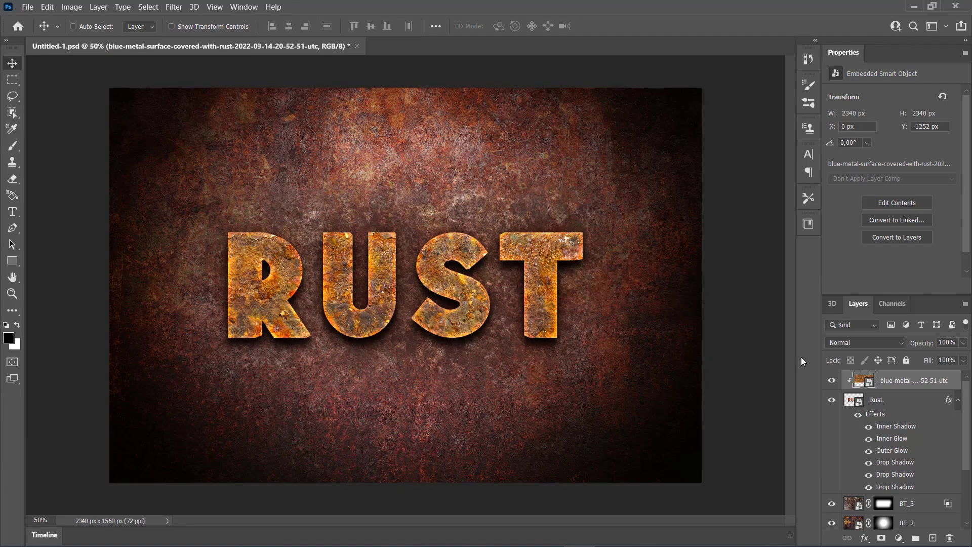
pyautogui.click(855, 343)
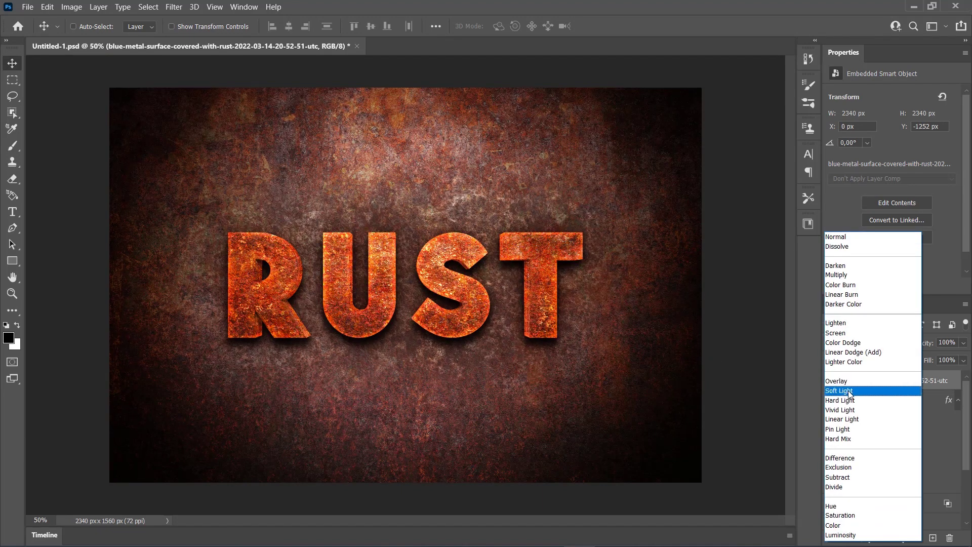
pyautogui.click(850, 393)
pyautogui.doubleClick(908, 382)
pyautogui.write('RT 1')
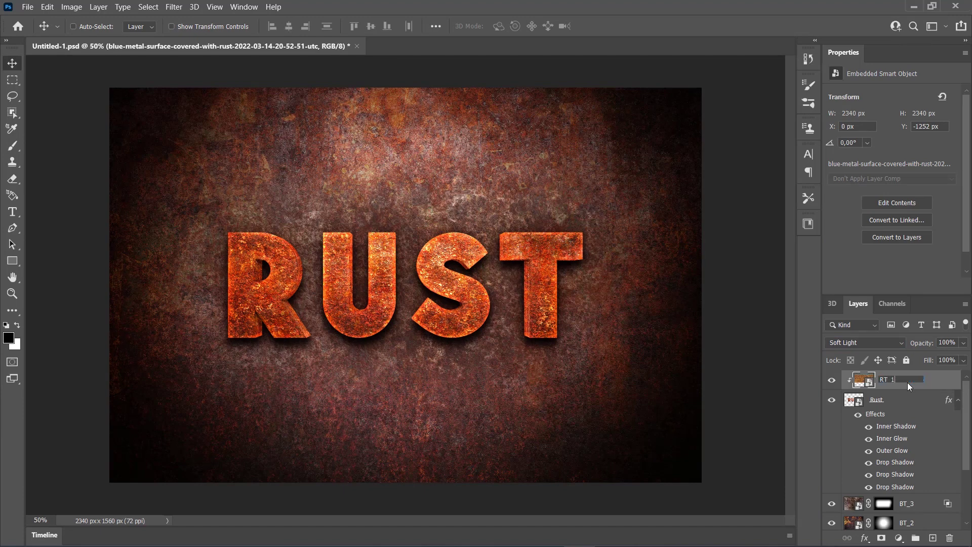
pyautogui.press('Return')
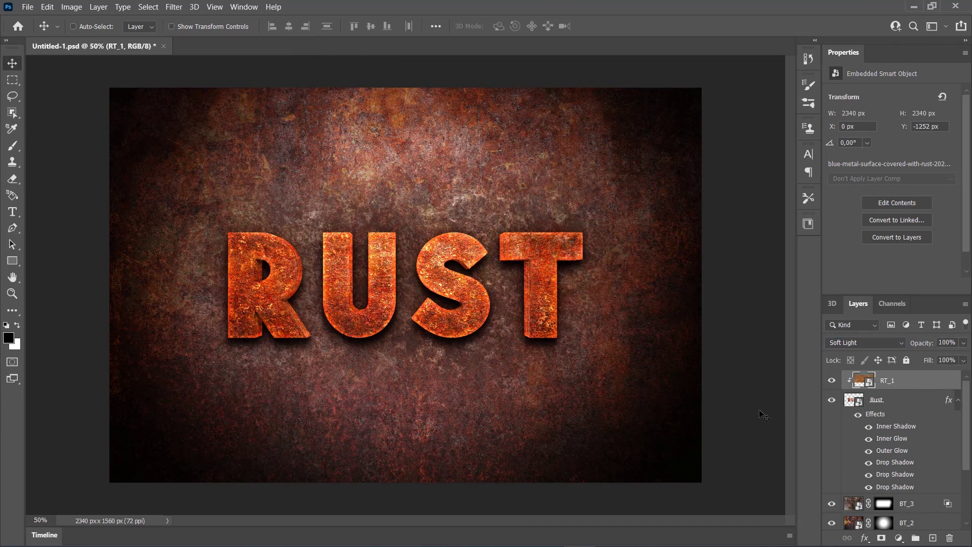
# - Desaturate RT_1's embedded blue-metal texture to grey, save it and close back to the artwork
pyautogui.doubleClick(862, 381)
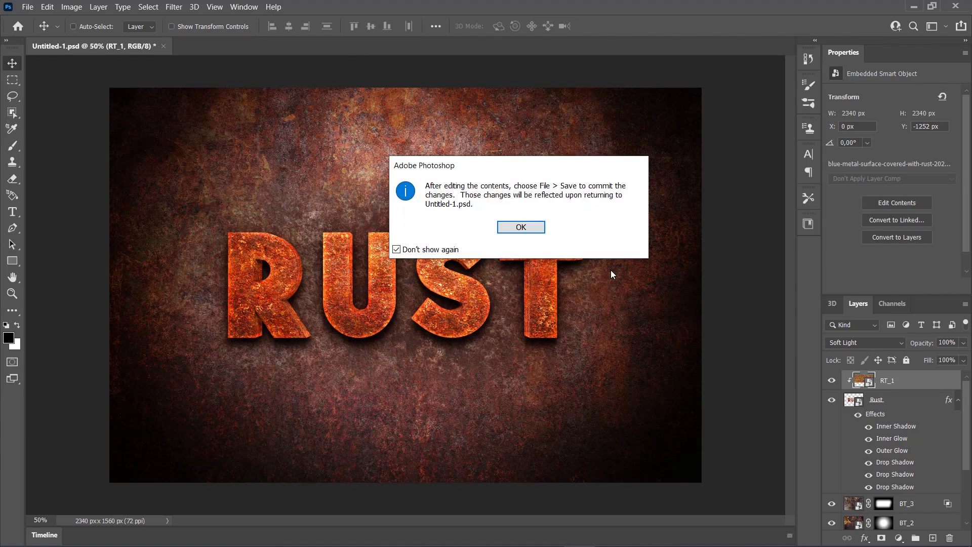
pyautogui.click(531, 226)
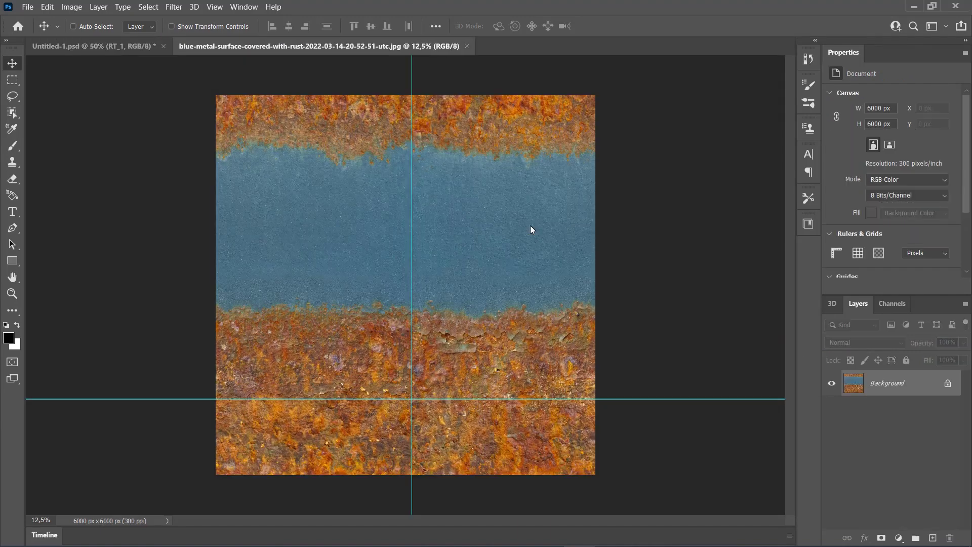
pyautogui.hotkey('ctrl', 'shift', 'u')
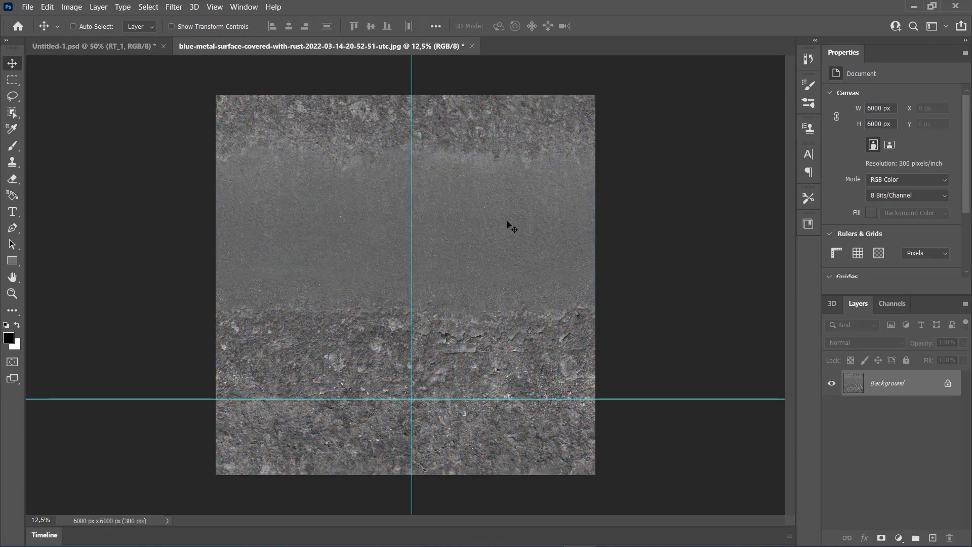
pyautogui.click(27, 7)
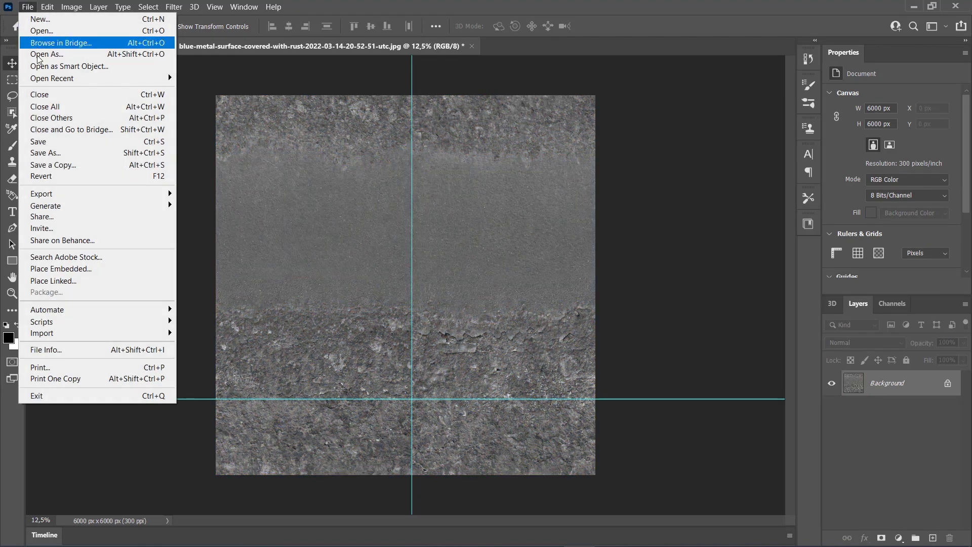
pyautogui.click(46, 142)
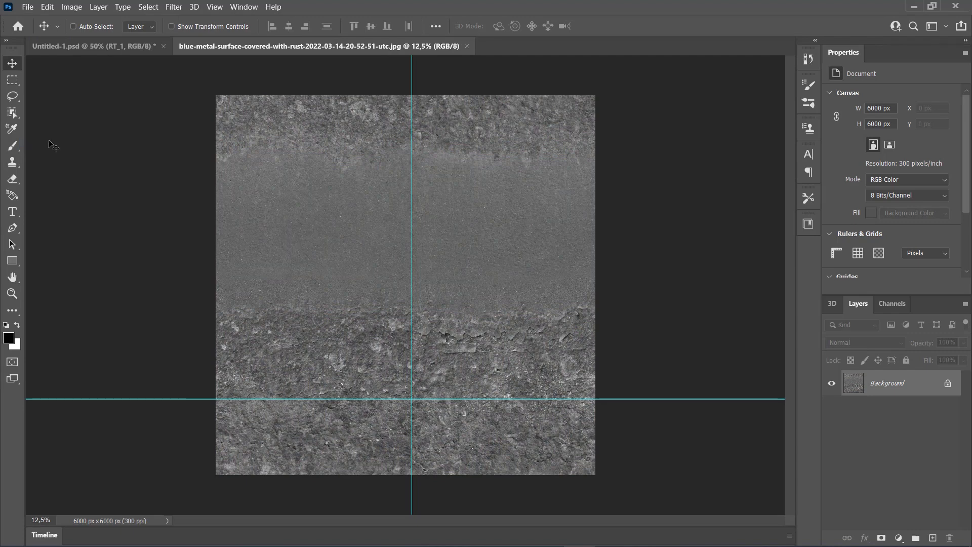
pyautogui.click(467, 46)
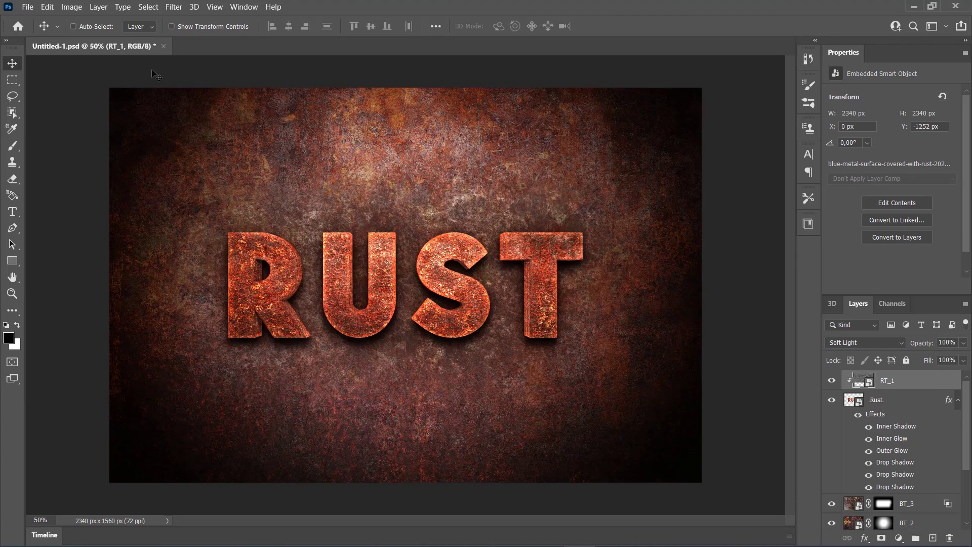
pyautogui.click(28, 7)
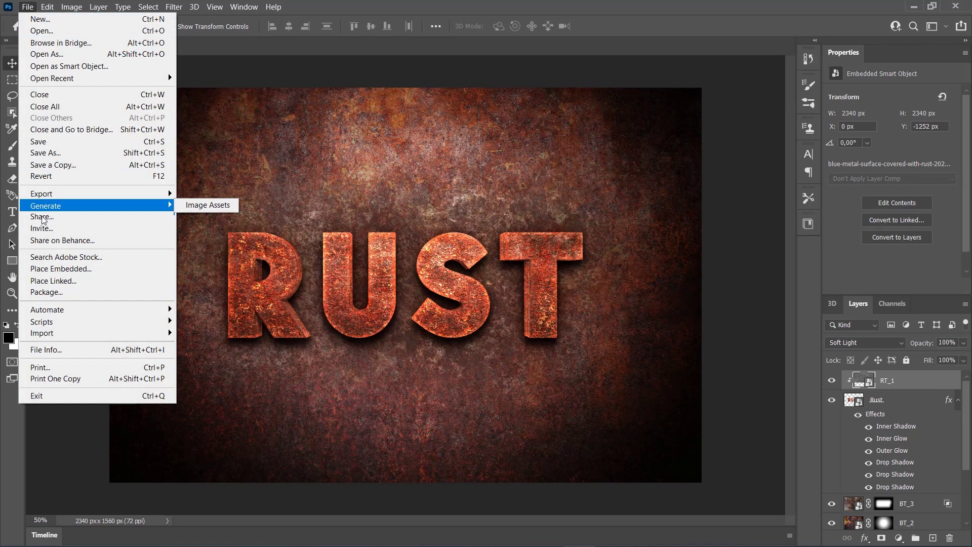
# - Embed the rusting steel plate texture and scale it to about 162% to fill the canvas
pyautogui.click(62, 269)
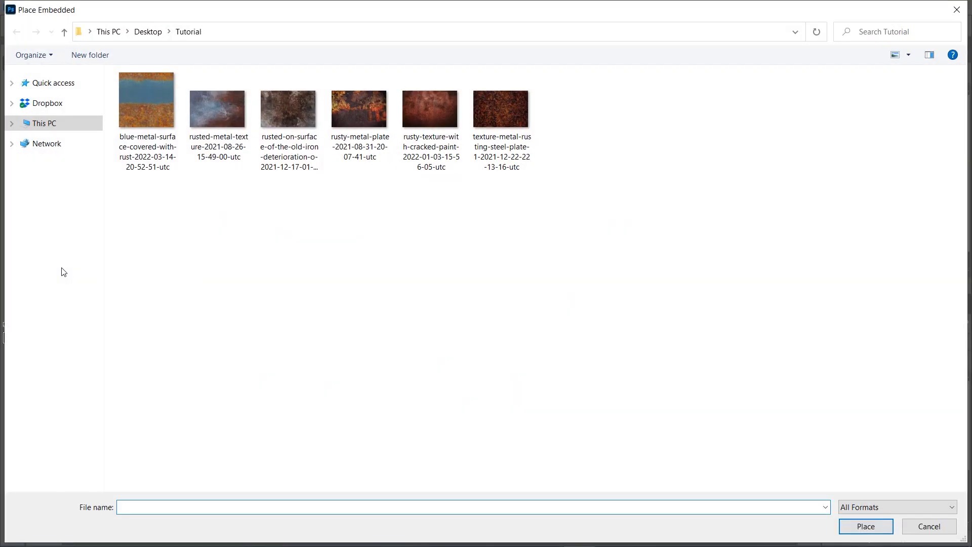
pyautogui.click(507, 127)
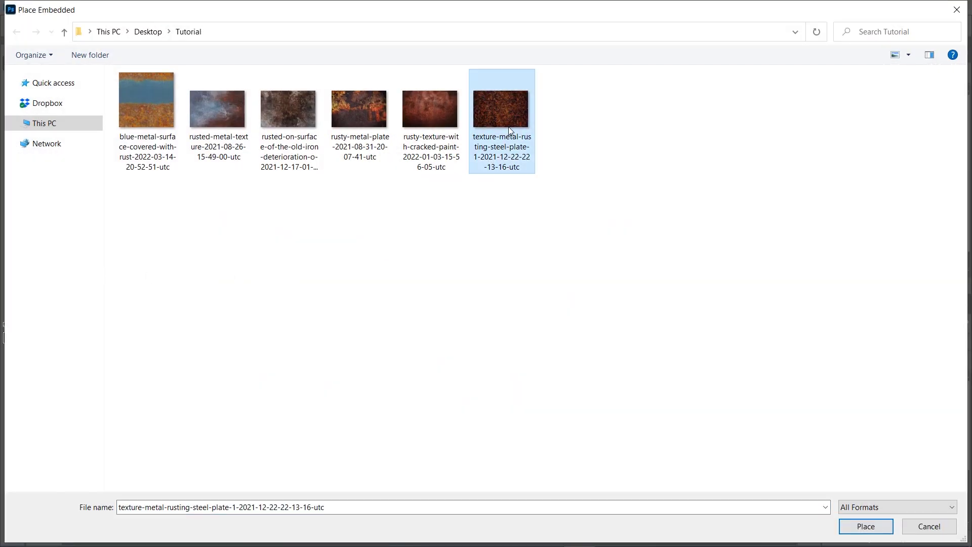
pyautogui.click(865, 526)
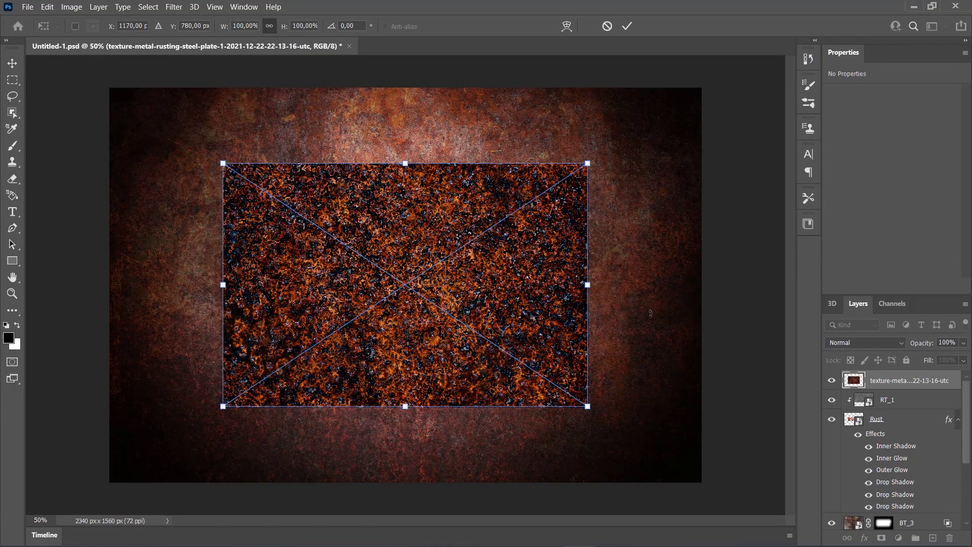
pyautogui.moveTo(588, 283); pyautogui.dragTo(702, 284)
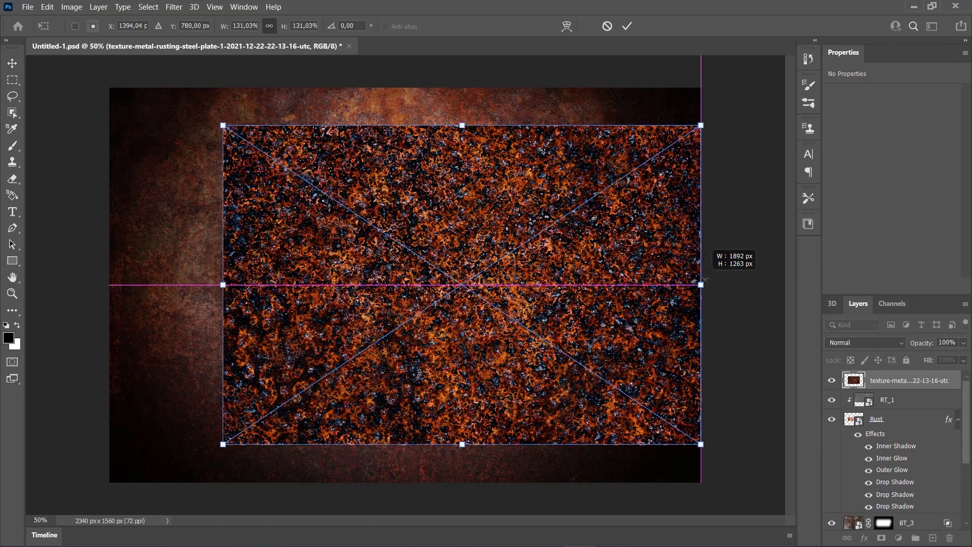
pyautogui.moveTo(223, 285); pyautogui.dragTo(109, 283)
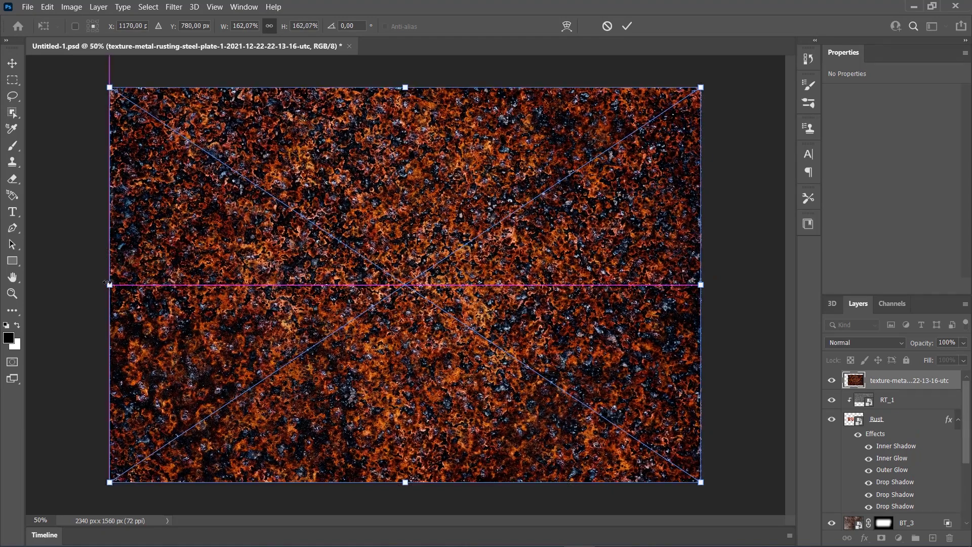
pyautogui.click(626, 29)
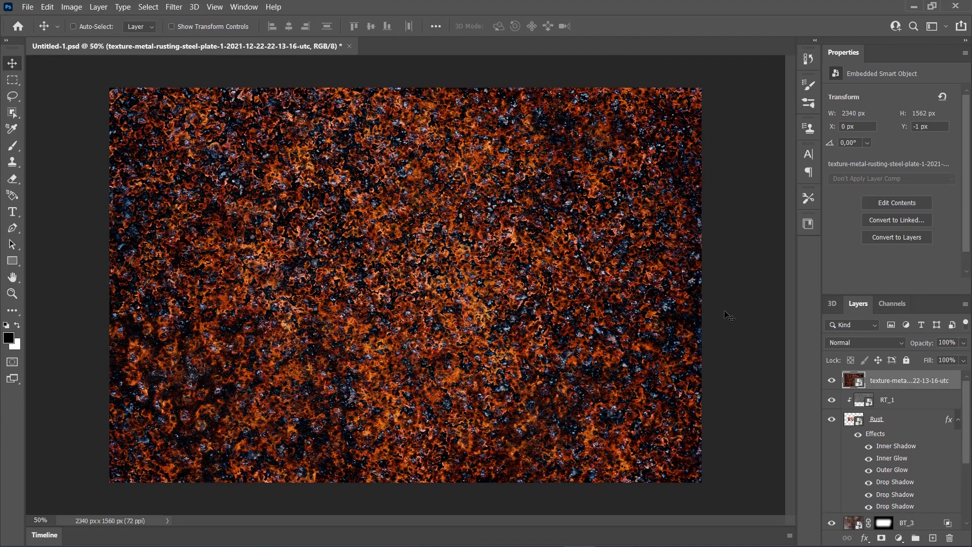
# - Clip the steel texture to the RUST letters, set Soft Light, and rename it RT_2
pyautogui.hotkey('ctrl', 'alt', 'g')
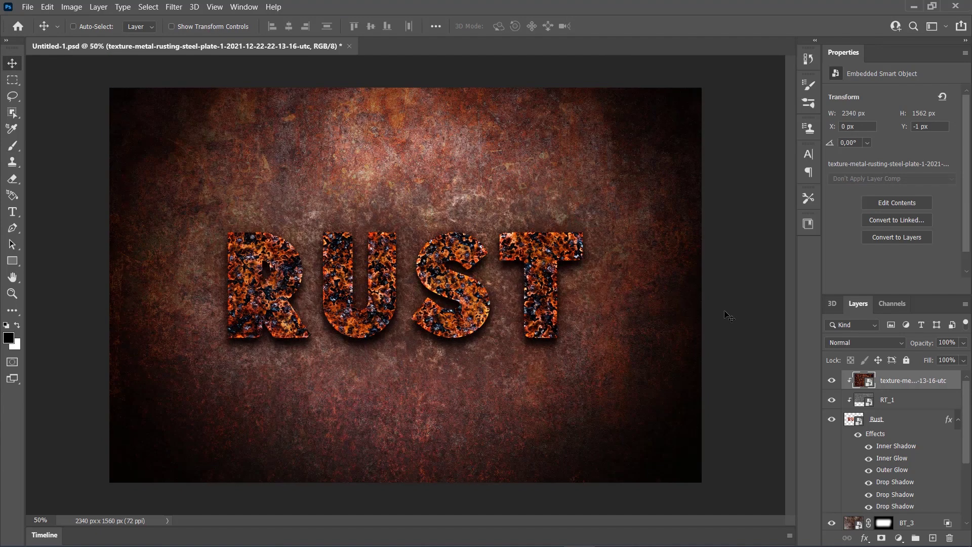
pyautogui.click(838, 350)
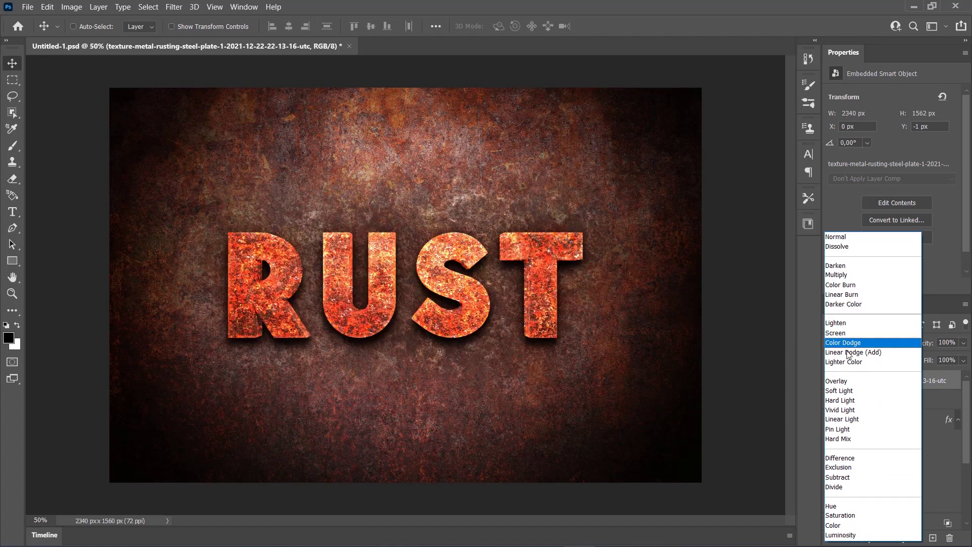
pyautogui.click(847, 391)
pyautogui.doubleClick(890, 385)
pyautogui.write('RT_')
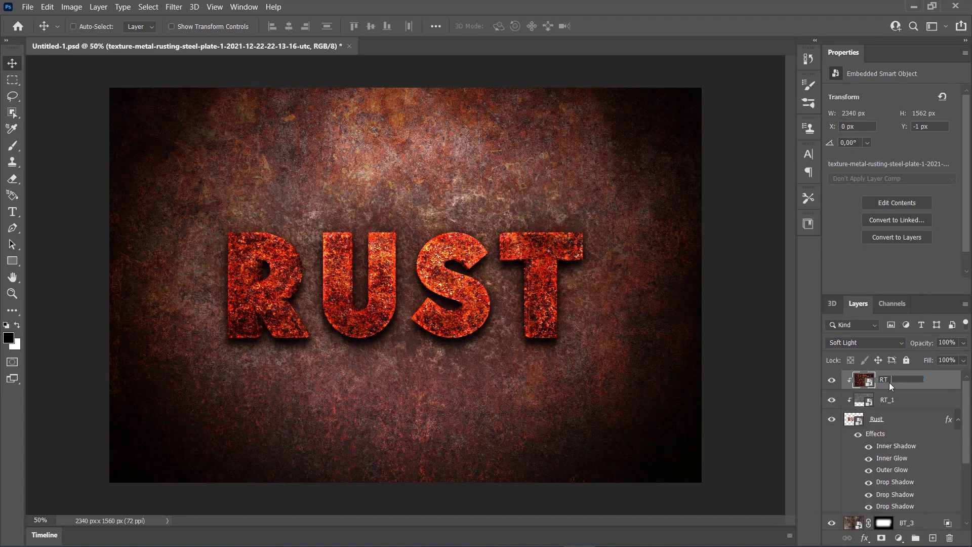
pyautogui.write('2')
pyautogui.press('Return')
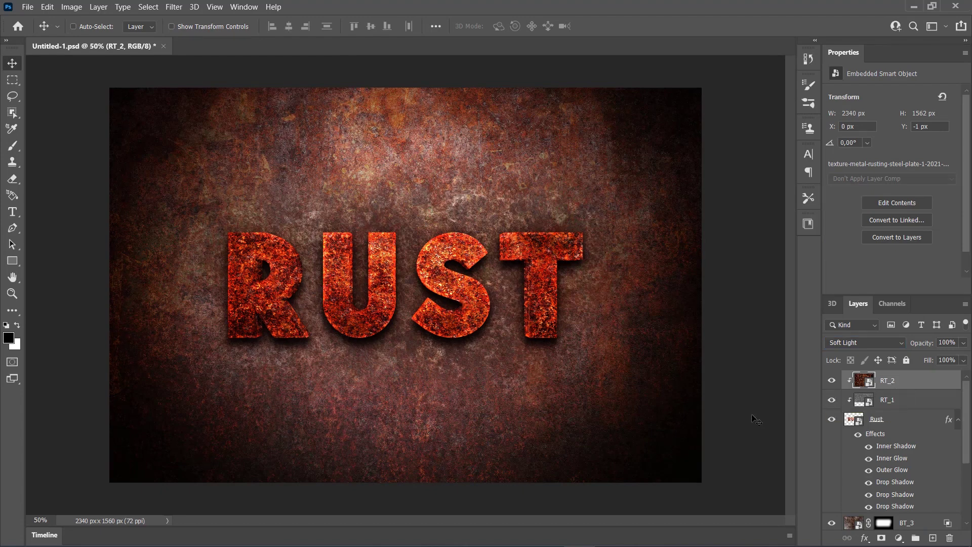
# - Desaturate RT_2's embedded steel texture to grey, save and close it, then save Untitled-1.psd
pyautogui.doubleClick(864, 382)
pyautogui.hotkey('ctrl', 'shift', 'u')
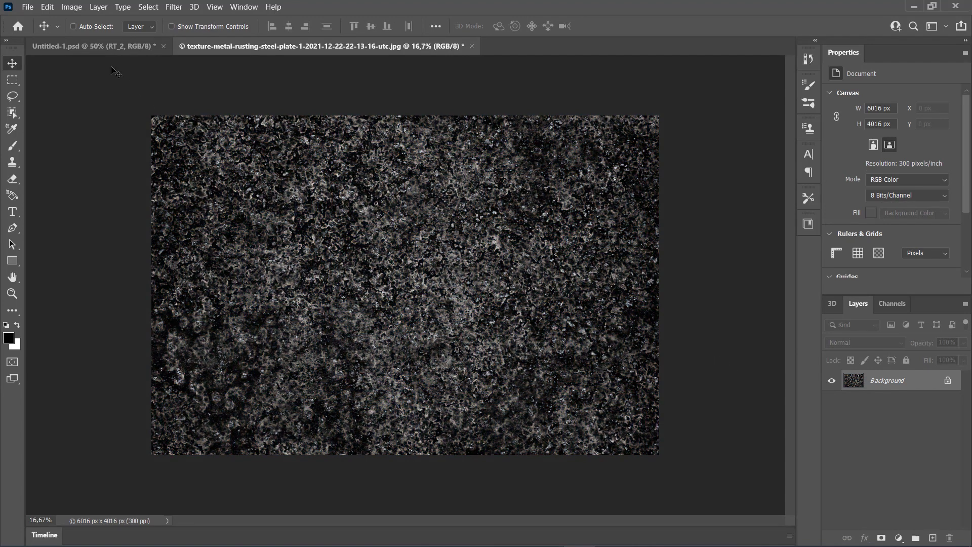
pyautogui.click(27, 7)
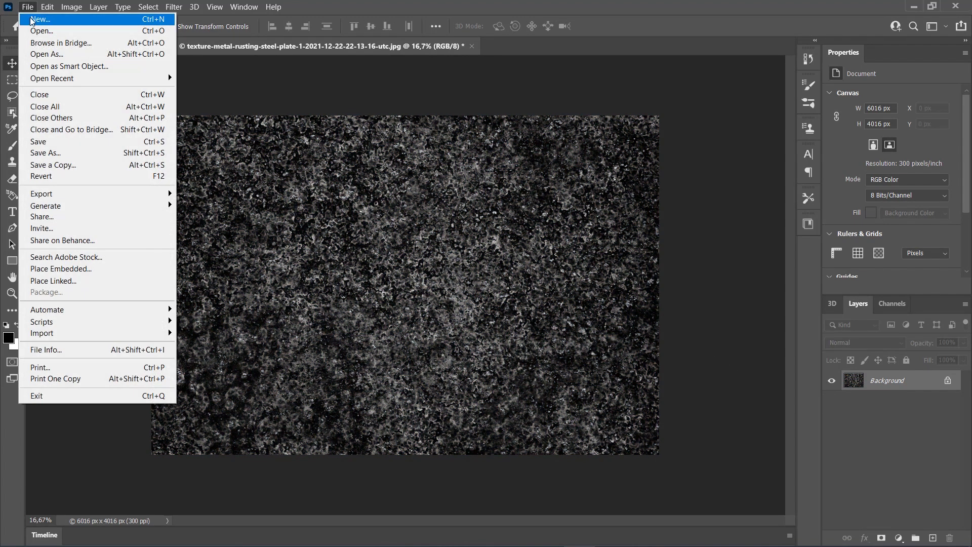
pyautogui.click(45, 142)
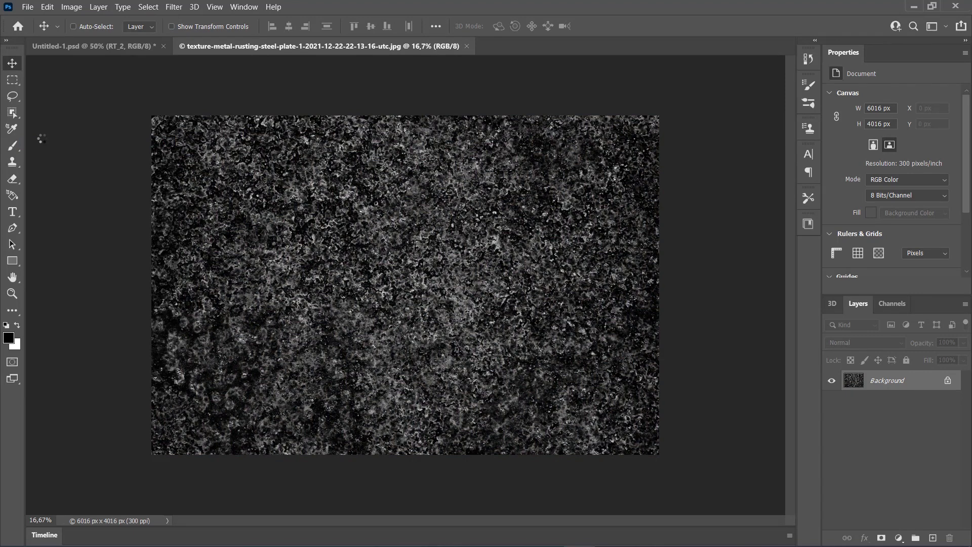
pyautogui.click(466, 46)
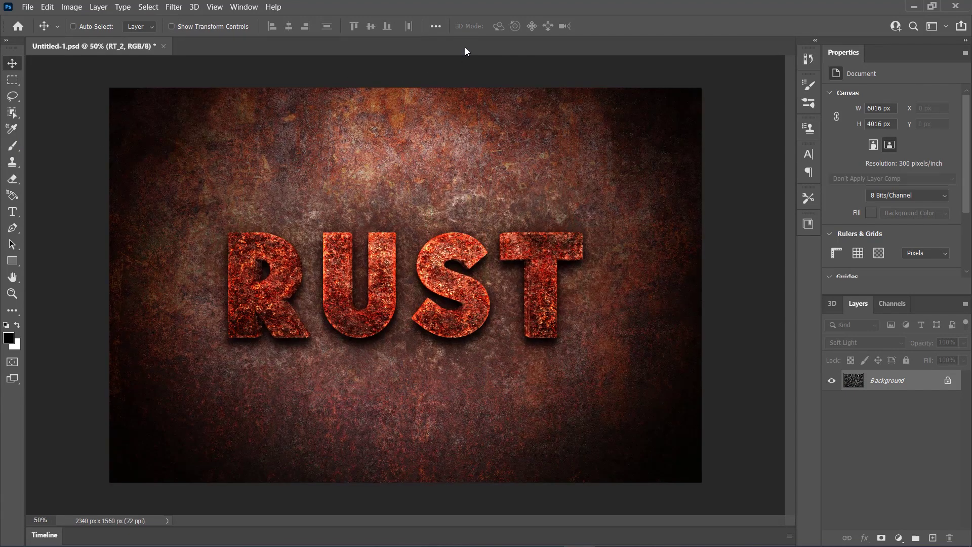
pyautogui.hotkey('ctrl', 's')
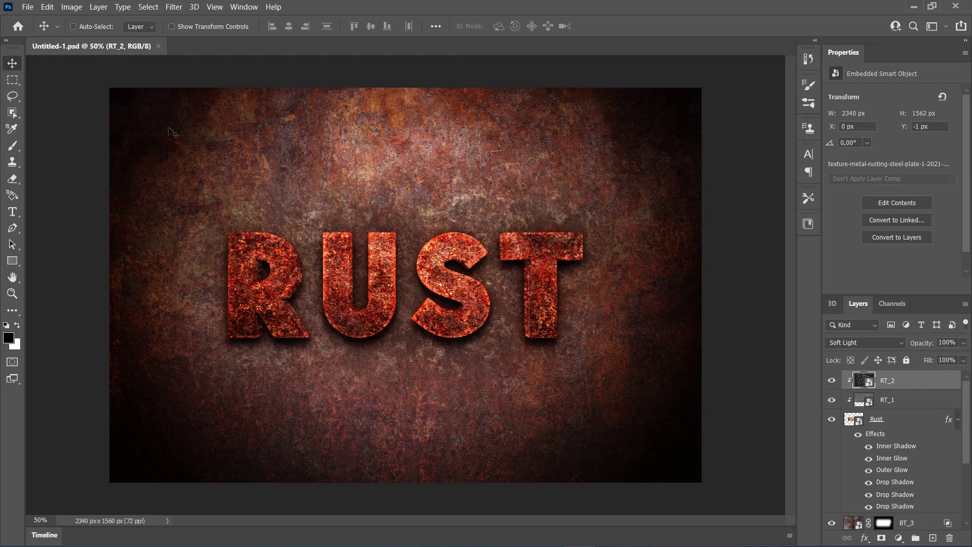
# - Give RT_2 a Hide All layer mask and set up a Soft Round brush at 250 px
pyautogui.click(99, 7)
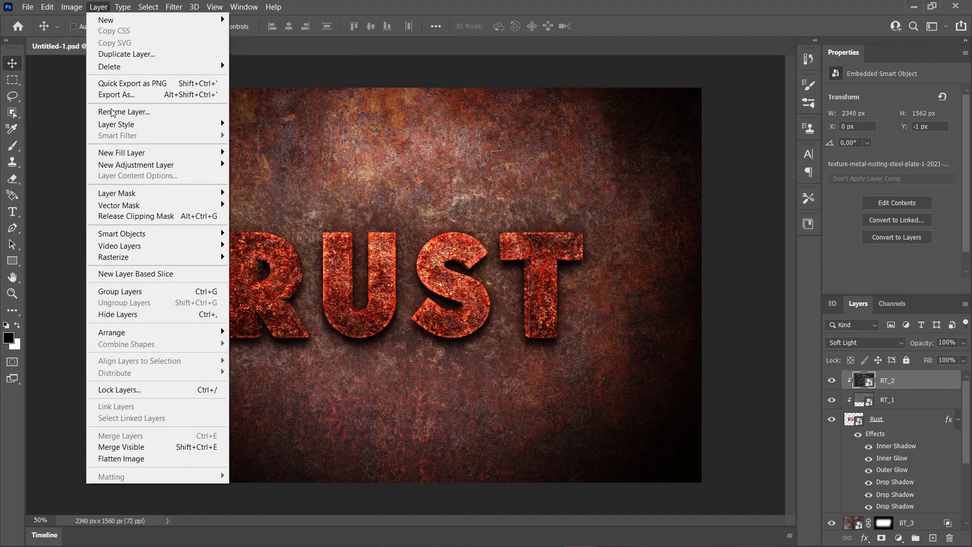
pyautogui.moveTo(140, 197)
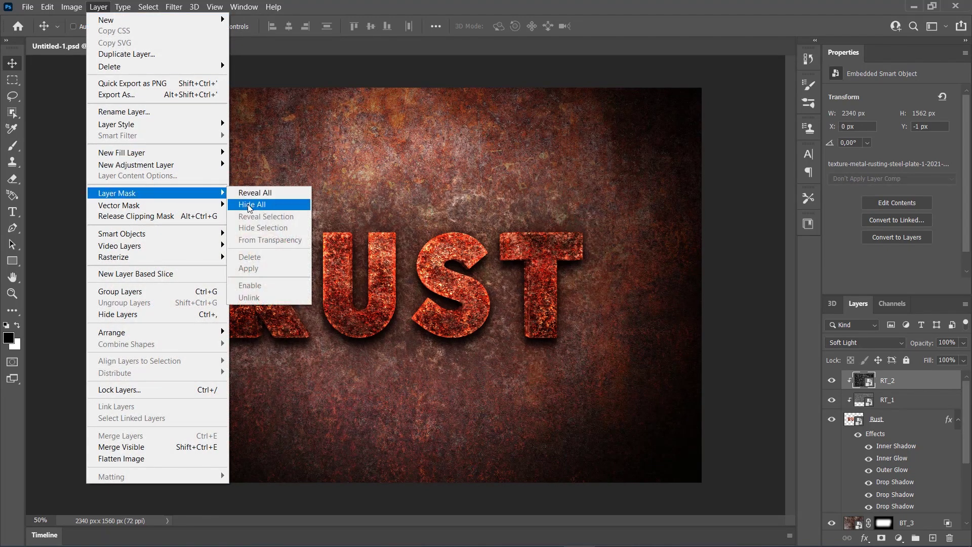
pyautogui.click(274, 209)
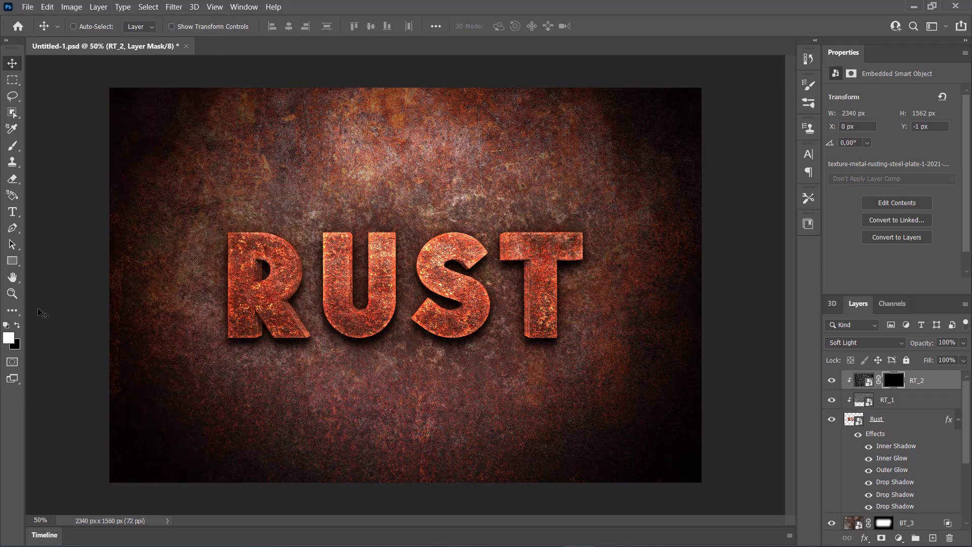
pyautogui.click(12, 146)
pyautogui.rightClick(348, 212)
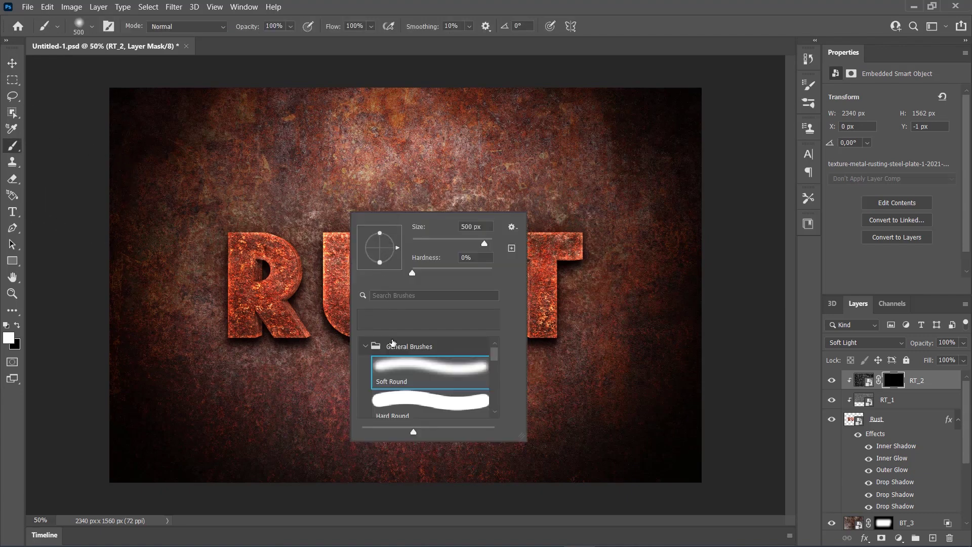
pyautogui.doubleClick(399, 364)
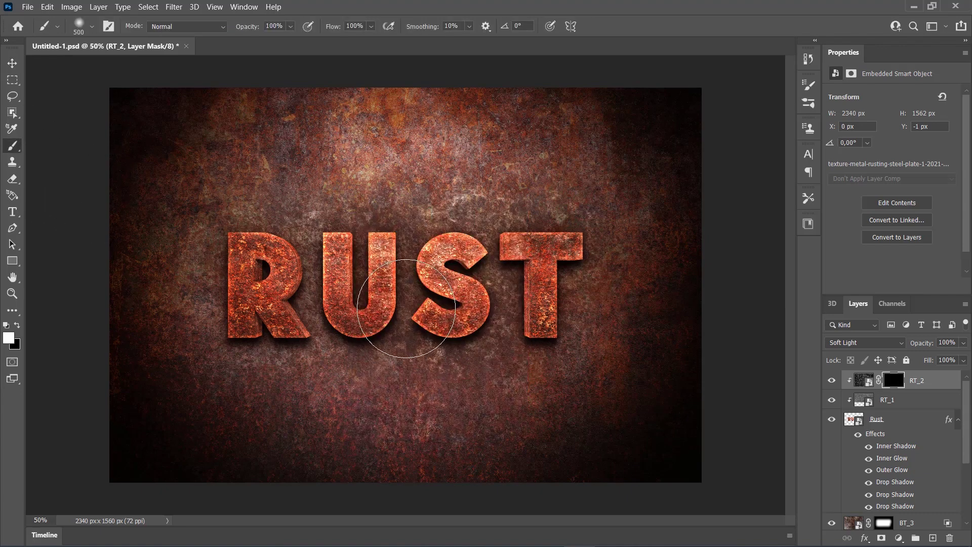
pyautogui.press('[')
pyautogui.press('[')
pyautogui.press('[')
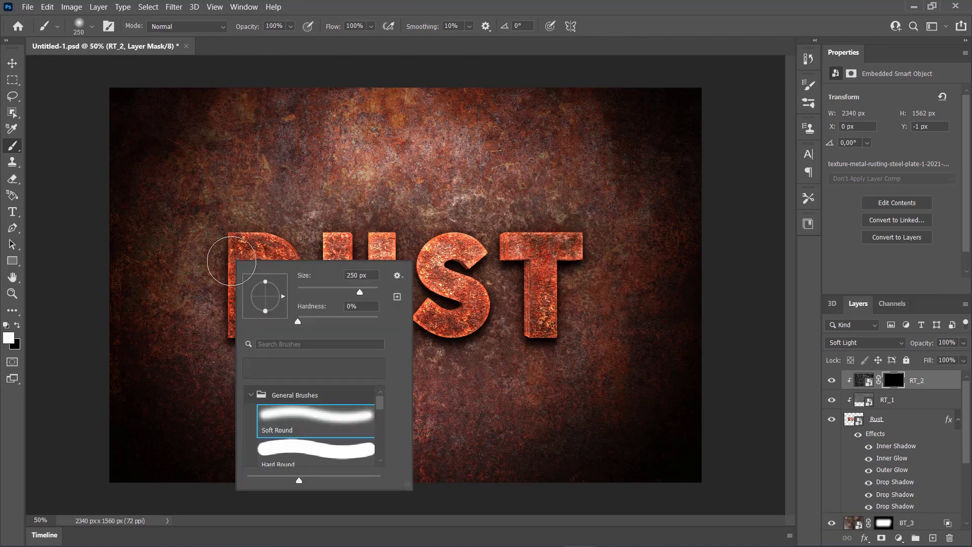
# - Paint white patches over the R, U, S and T to reveal the steel texture
pyautogui.moveTo(231, 261)
pyautogui.mouseDown()
pyautogui.moveTo(228, 238)
pyautogui.moveTo(236, 243)
pyautogui.mouseUp()
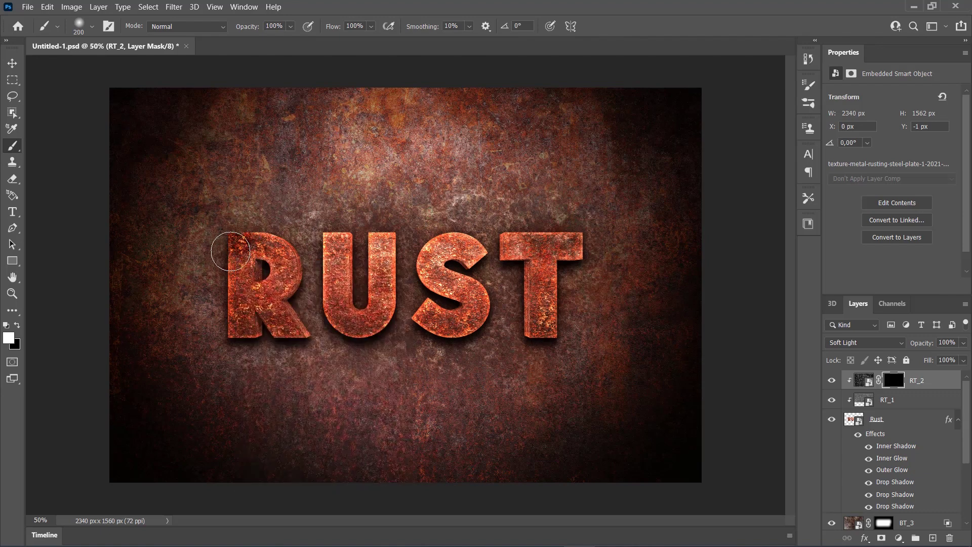
pyautogui.moveTo(319, 301)
pyautogui.mouseDown()
pyautogui.moveTo(302, 367)
pyautogui.moveTo(297, 331)
pyautogui.moveTo(321, 358)
pyautogui.moveTo(295, 334)
pyautogui.moveTo(286, 364)
pyautogui.mouseUp()
pyautogui.moveTo(345, 315)
pyautogui.mouseDown()
pyautogui.moveTo(379, 310)
pyautogui.moveTo(382, 244)
pyautogui.moveTo(397, 237)
pyautogui.moveTo(393, 279)
pyautogui.mouseUp()
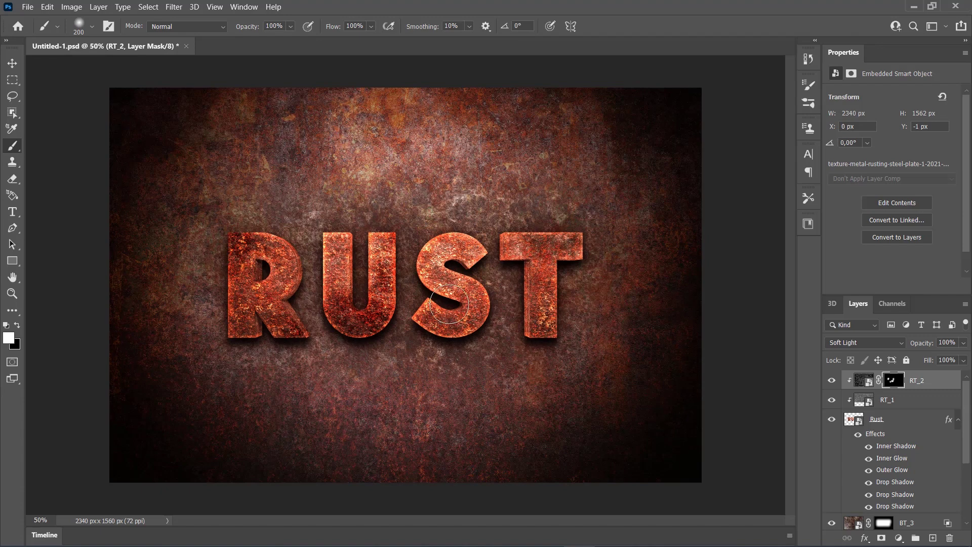
pyautogui.moveTo(444, 302)
pyautogui.mouseDown()
pyautogui.moveTo(458, 309)
pyautogui.moveTo(466, 300)
pyautogui.moveTo(445, 298)
pyautogui.moveTo(474, 253)
pyautogui.moveTo(454, 245)
pyautogui.moveTo(472, 252)
pyautogui.mouseUp()
pyautogui.moveTo(582, 217)
pyautogui.mouseDown()
pyautogui.moveTo(552, 247)
pyautogui.moveTo(530, 315)
pyautogui.moveTo(532, 298)
pyautogui.moveTo(536, 324)
pyautogui.mouseUp()
pyautogui.press(']')
pyautogui.press('[')
pyautogui.press('[')
pyautogui.moveTo(397, 241)
pyautogui.mouseDown()
pyautogui.moveTo(446, 225)
pyautogui.moveTo(456, 304)
pyautogui.mouseUp()
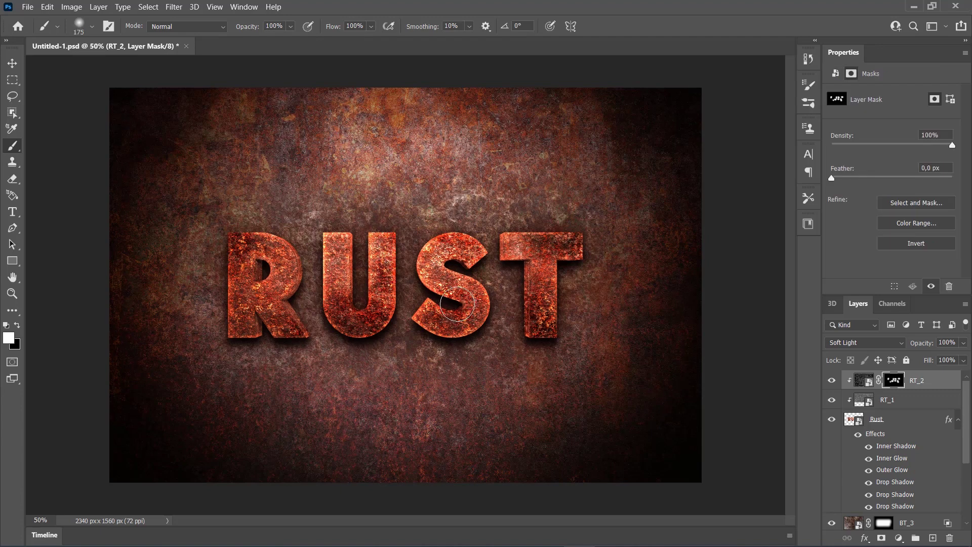
pyautogui.press('v')
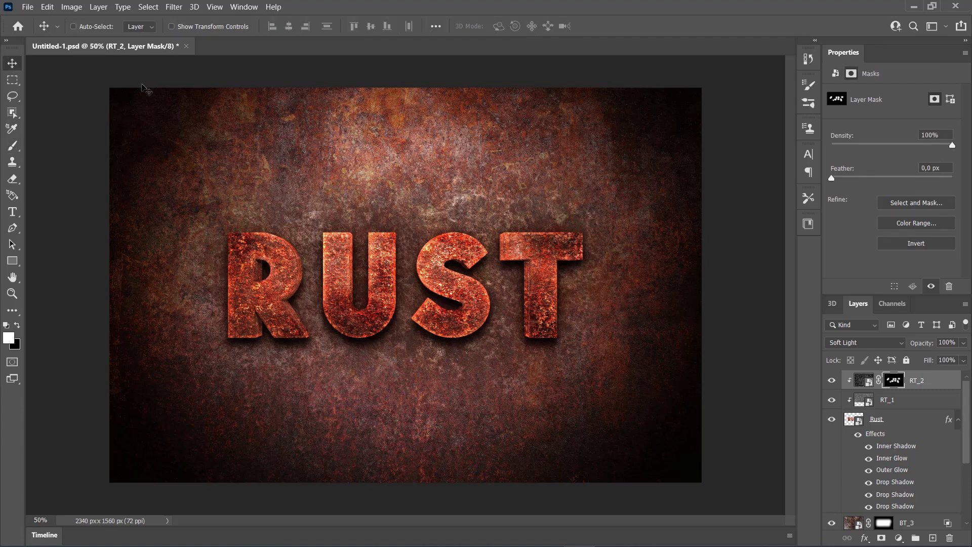
pyautogui.click(32, 7)
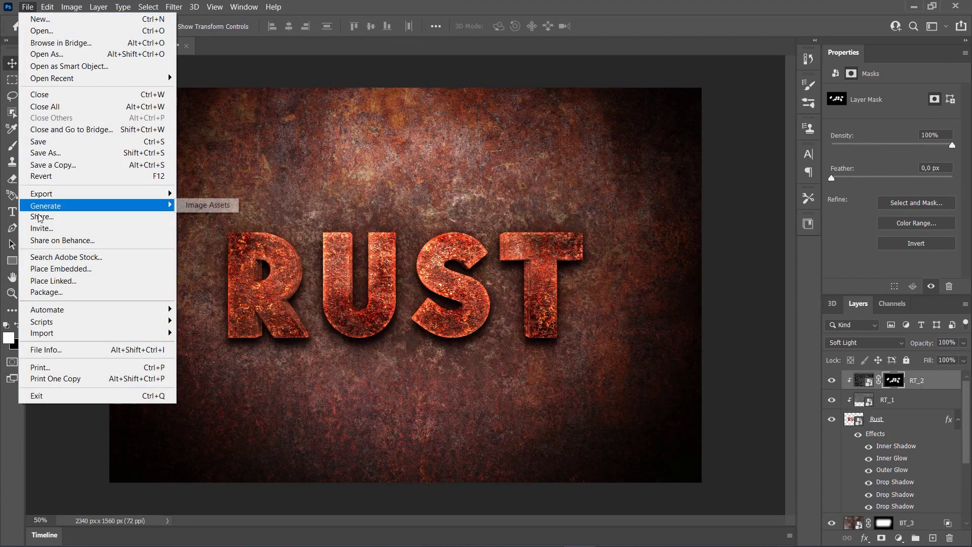
pyautogui.click(51, 272)
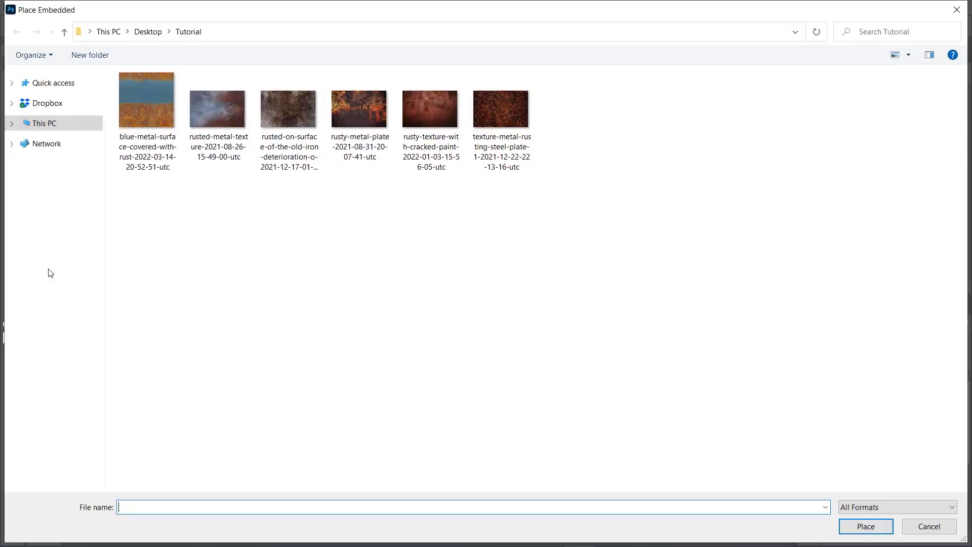
pyautogui.click(231, 147)
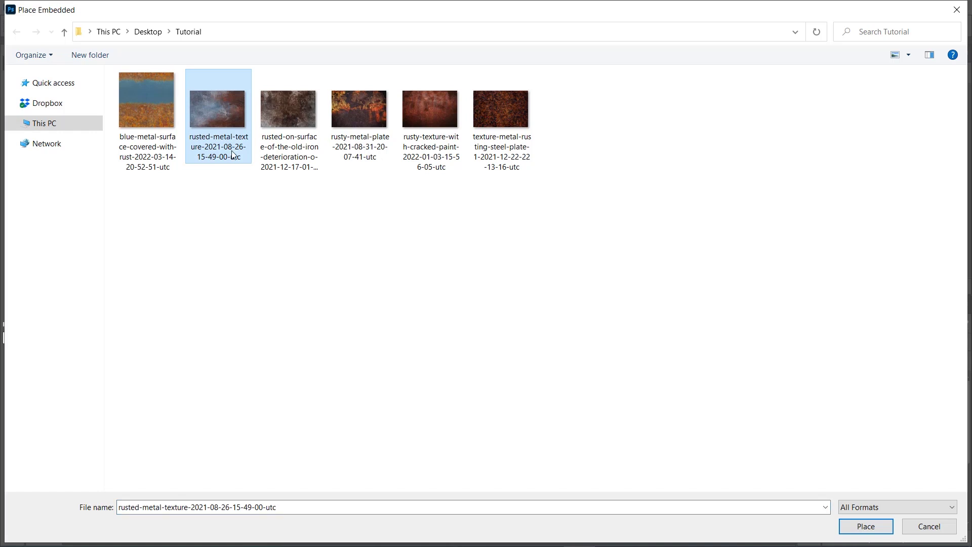
pyautogui.click(856, 527)
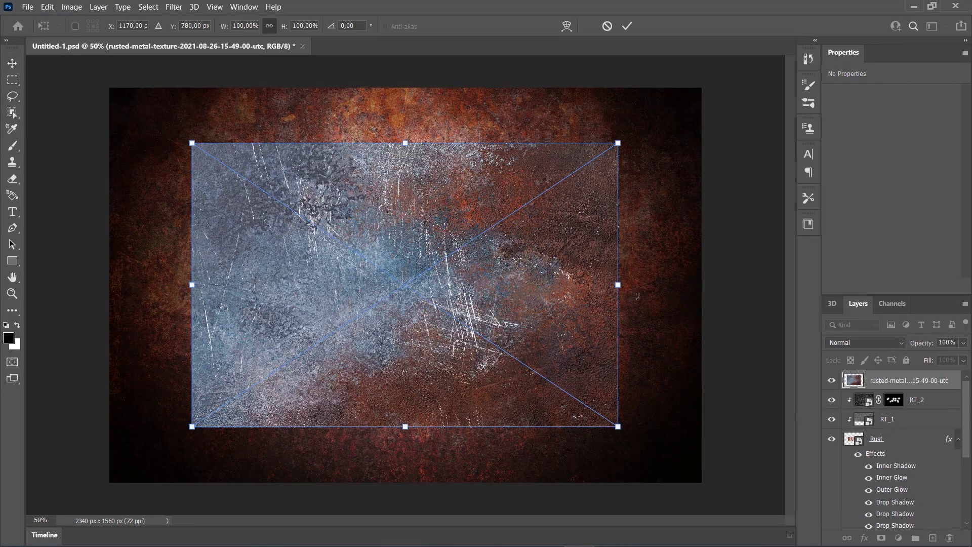
# - Scale the scratched texture to about 139%, shift it 250 px right, and clip it to RUST
pyautogui.moveTo(618, 284); pyautogui.dragTo(701, 285)
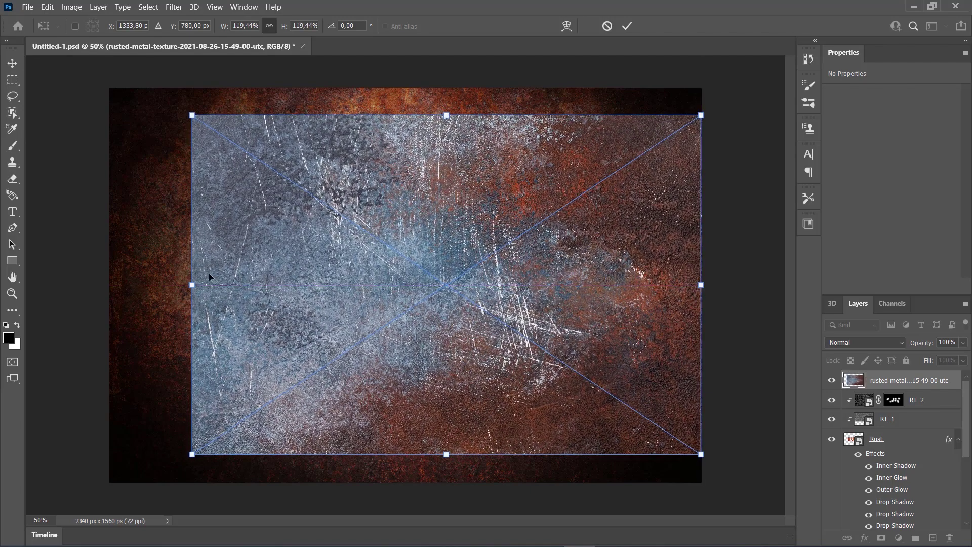
pyautogui.moveTo(190, 282); pyautogui.dragTo(109, 284)
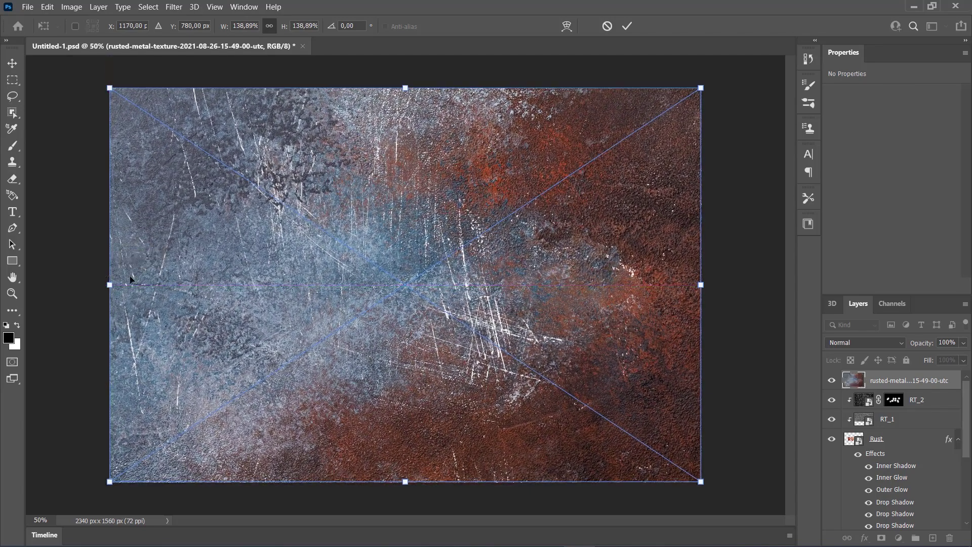
pyautogui.click(627, 26)
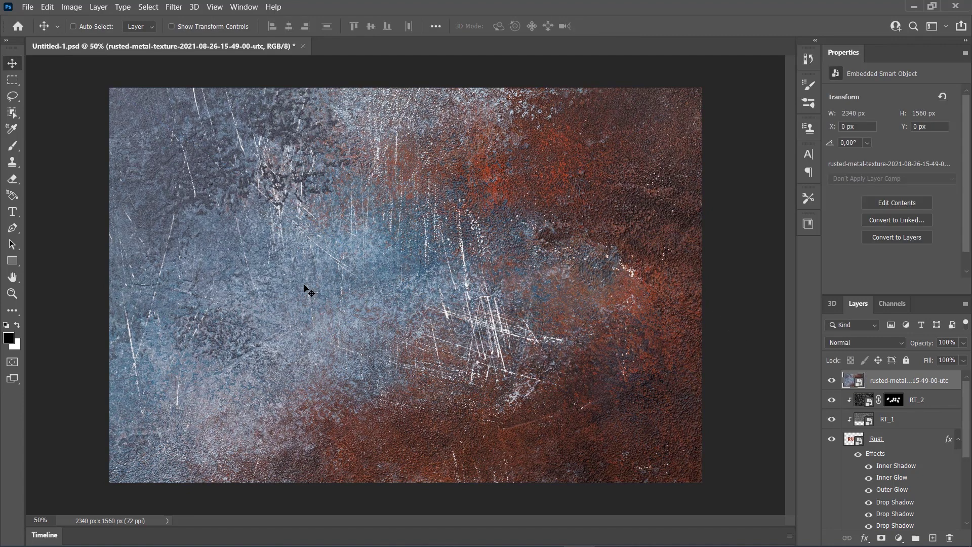
pyautogui.moveTo(310, 289); pyautogui.dragTo(369, 299)
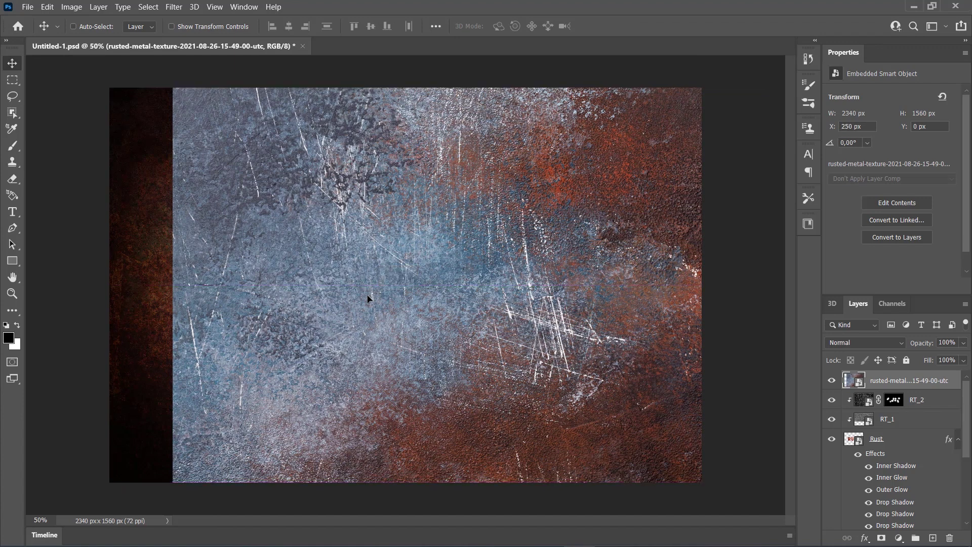
pyautogui.hotkey('ctrl', 'alt', 'g')
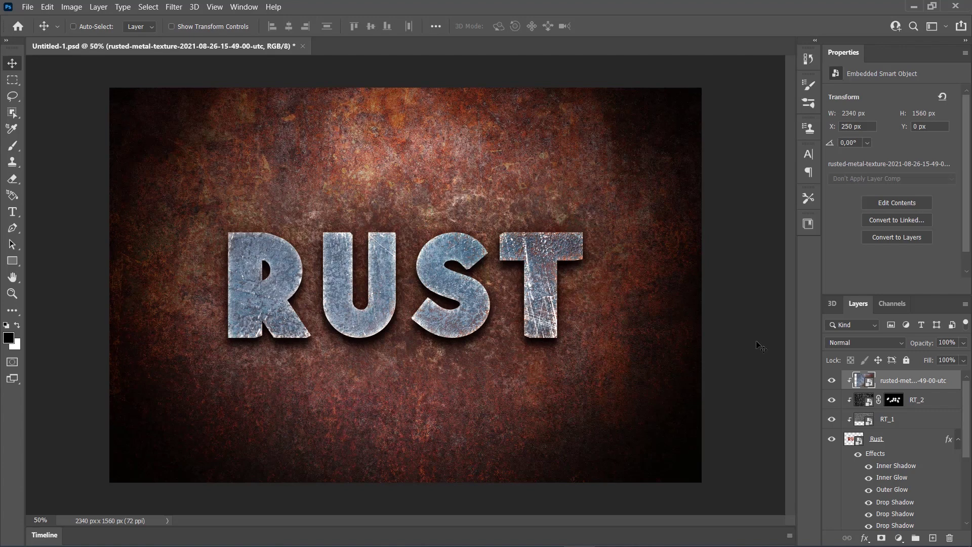
# - Set the scratched texture layer to 85% opacity and rename it RT_3
pyautogui.click(947, 342)
pyautogui.write('85')
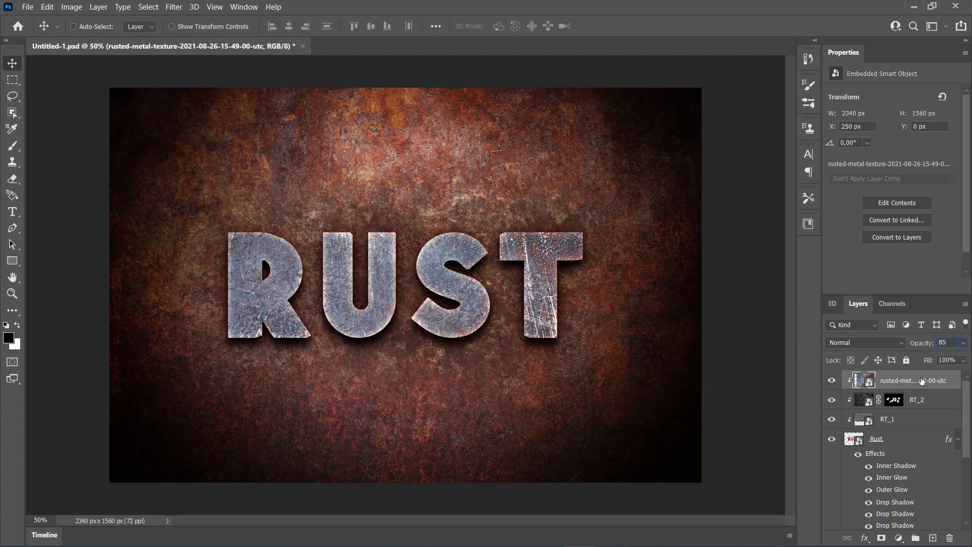
pyautogui.doubleClick(921, 380)
pyautogui.write('RT_3')
pyautogui.press('Return')
pyautogui.click(918, 379)
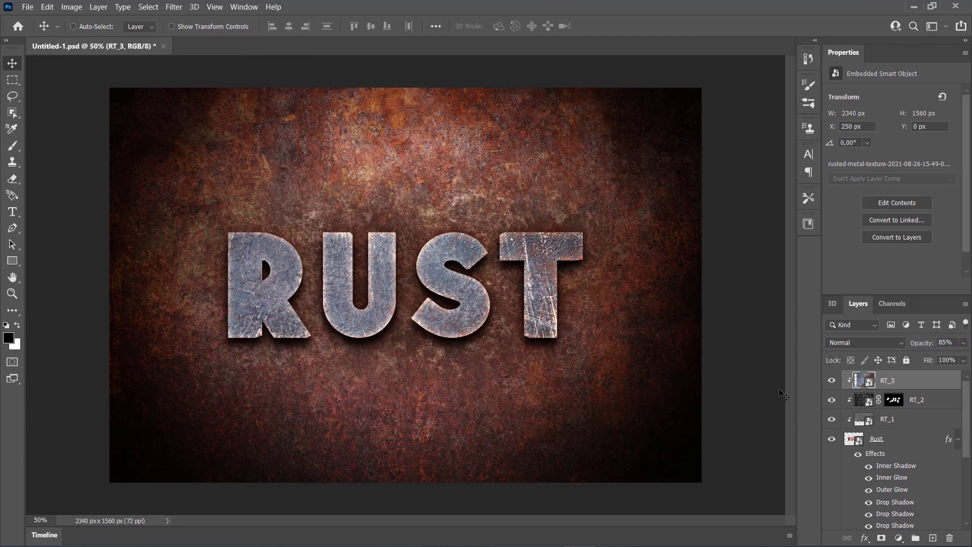
# - Split RT_3's Underlying Layer Blend If black slider to 0/100 and apply
pyautogui.rightClick(915, 384)
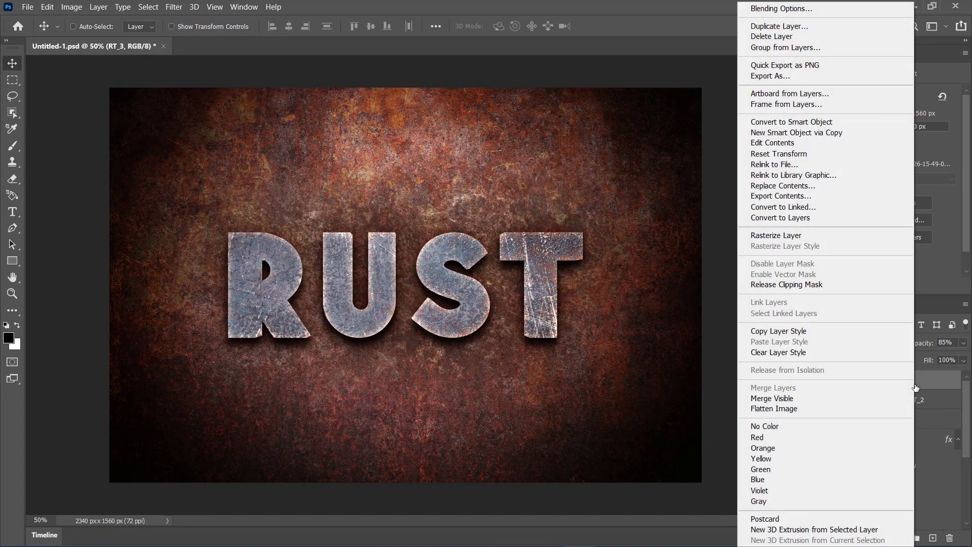
pyautogui.click(789, 9)
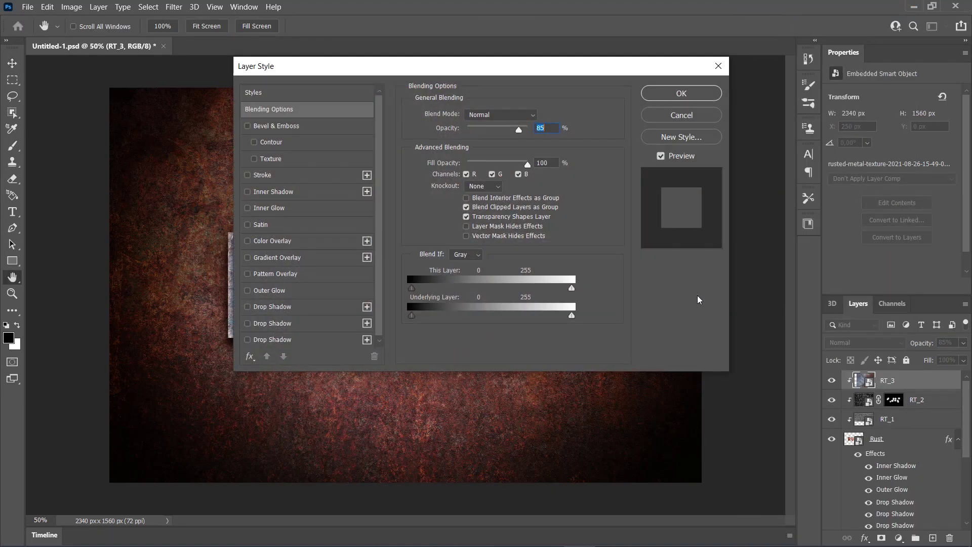
pyautogui.moveTo(411, 315); pyautogui.dragTo(473, 326)
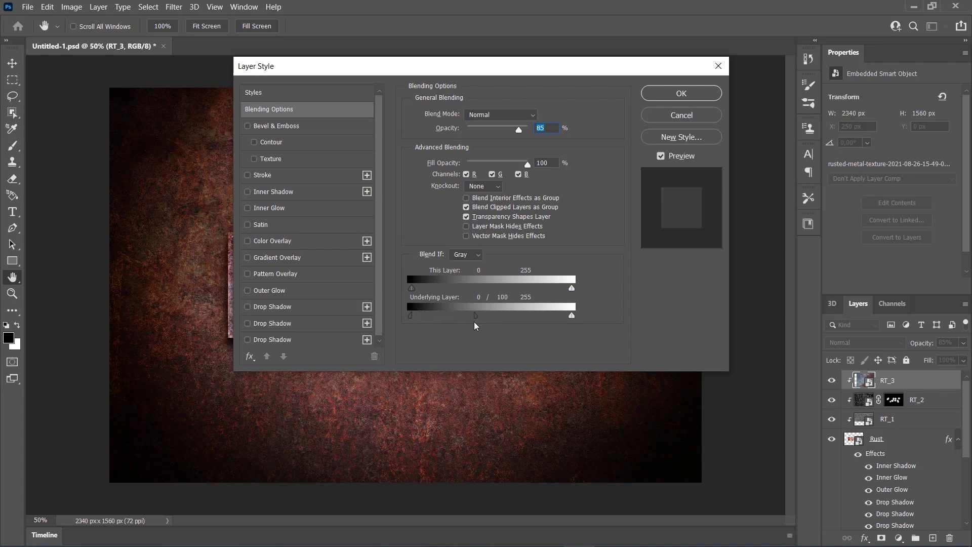
pyautogui.click(687, 95)
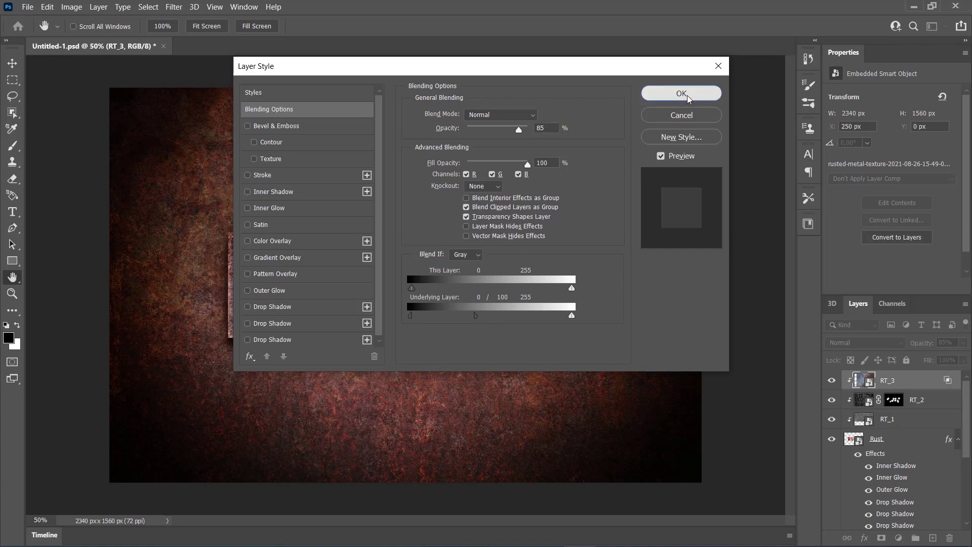
# - Desaturate RT_3's embedded scratched texture to greyscale and save it back into Untitled-1.psd
pyautogui.doubleClick(857, 384)
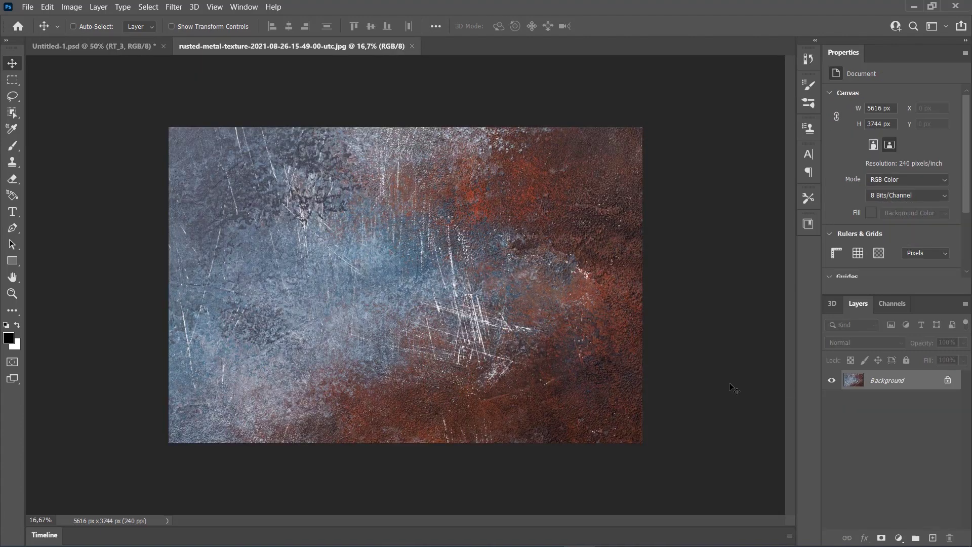
pyautogui.hotkey('ctrl', 'shift', 'u')
pyautogui.click(28, 7)
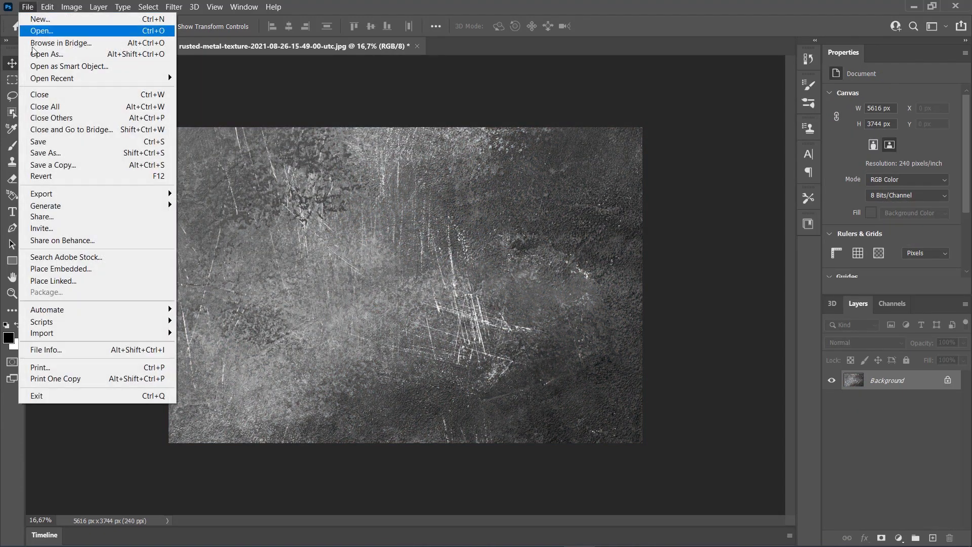
pyautogui.click(42, 133)
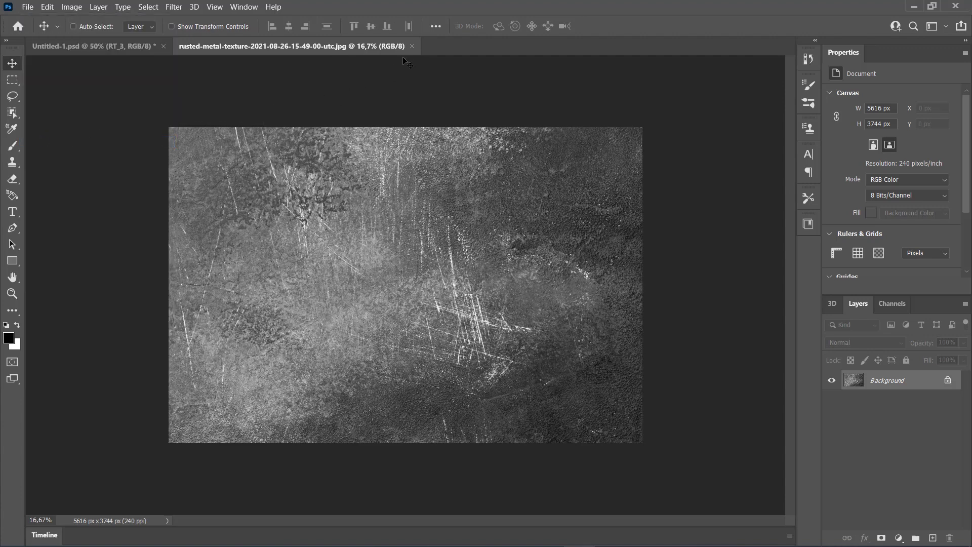
pyautogui.click(411, 46)
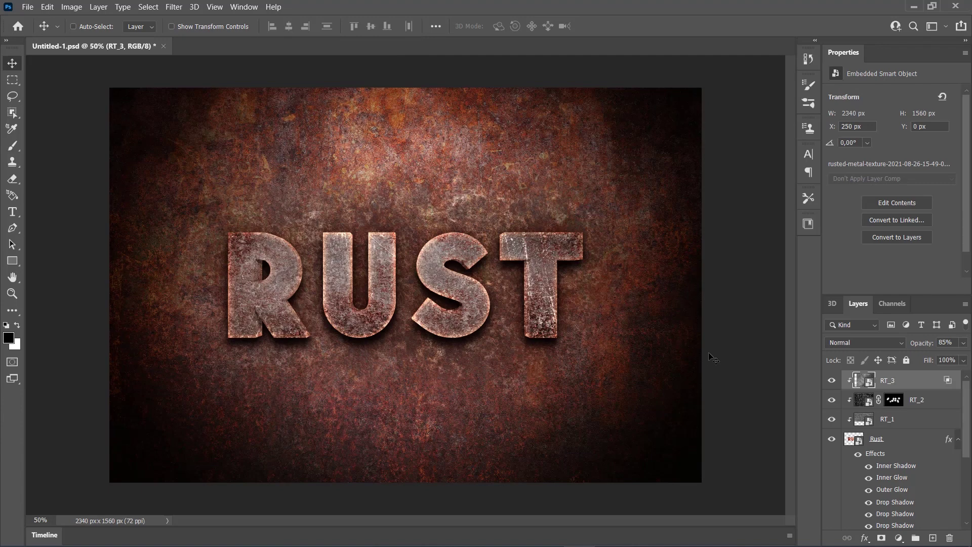
# - Add a Hide All layer mask to RT_3 and pick a soft round brush
pyautogui.click(98, 6)
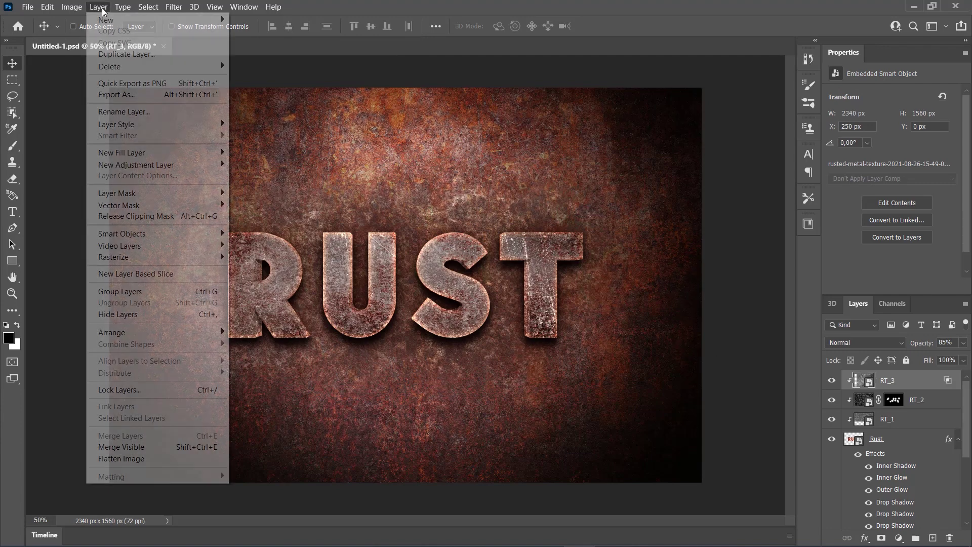
pyautogui.moveTo(145, 196)
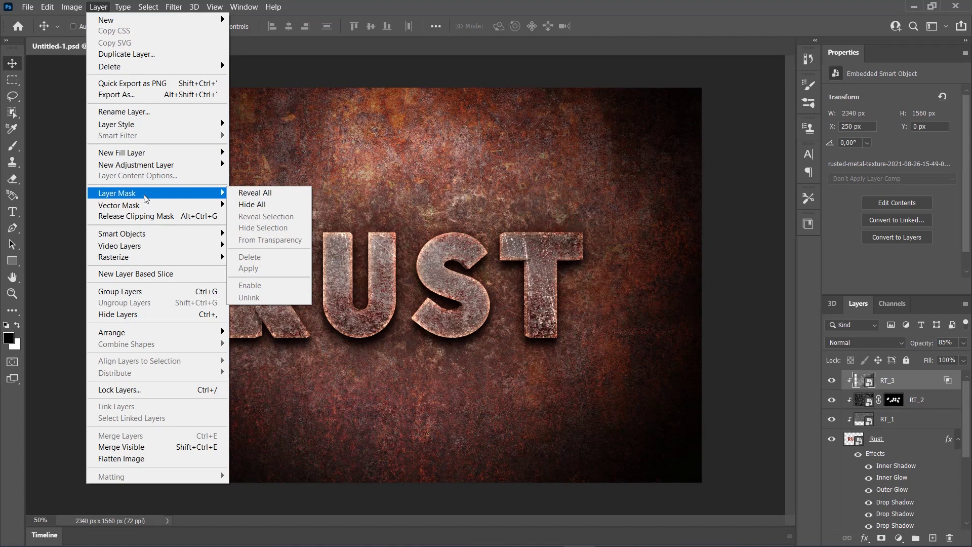
pyautogui.click(255, 209)
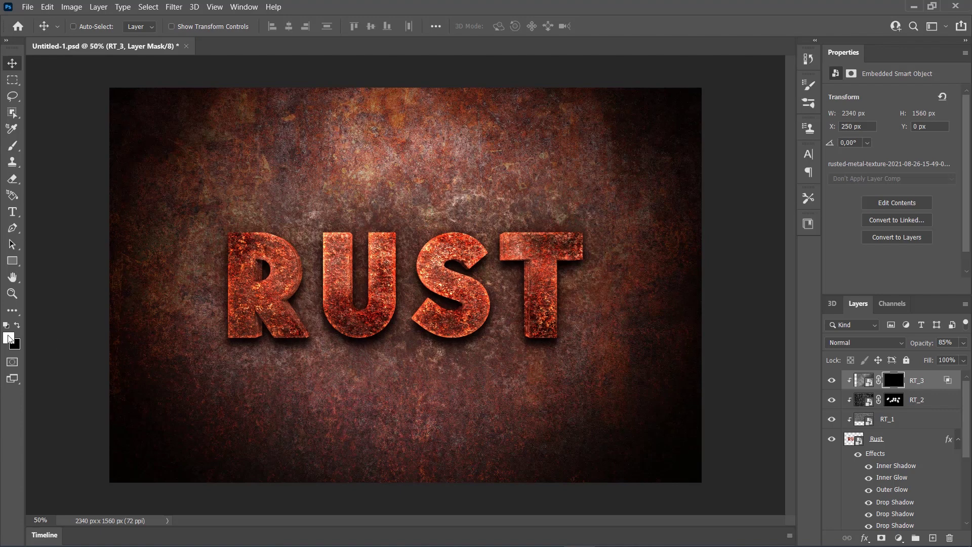
pyautogui.click(12, 146)
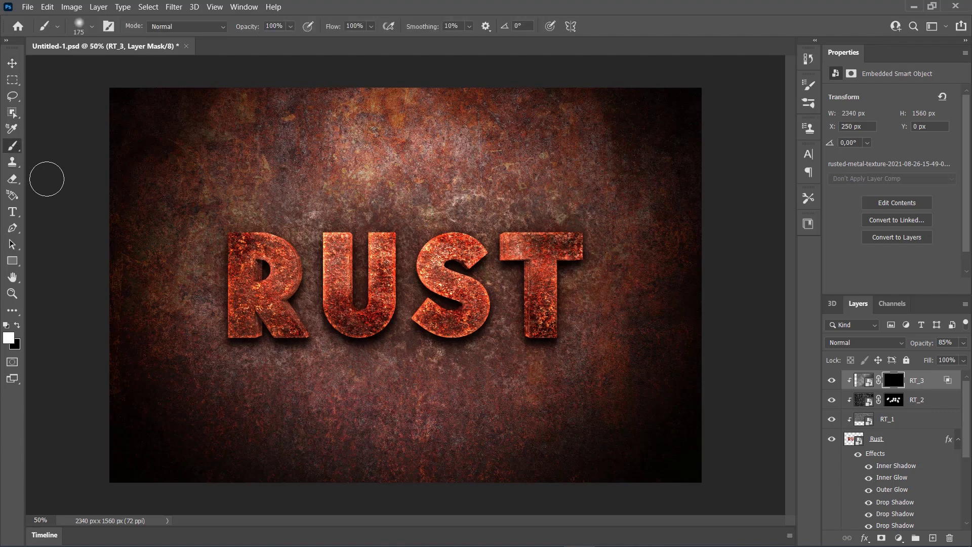
pyautogui.rightClick(339, 256)
pyautogui.click(388, 413)
pyautogui.doubleClick(388, 413)
# - Paint white texture patches inside the R, across the S and on the T's stem
pyautogui.moveTo(268, 274)
pyautogui.mouseDown()
pyautogui.moveTo(349, 287)
pyautogui.moveTo(324, 284)
pyautogui.moveTo(347, 272)
pyautogui.moveTo(343, 258)
pyautogui.moveTo(343, 284)
pyautogui.moveTo(362, 277)
pyautogui.moveTo(382, 298)
pyautogui.mouseUp()
pyautogui.press('[')
pyautogui.press(']')
pyautogui.moveTo(420, 256)
pyautogui.mouseDown()
pyautogui.moveTo(443, 303)
pyautogui.moveTo(424, 323)
pyautogui.mouseUp()
pyautogui.press('[')
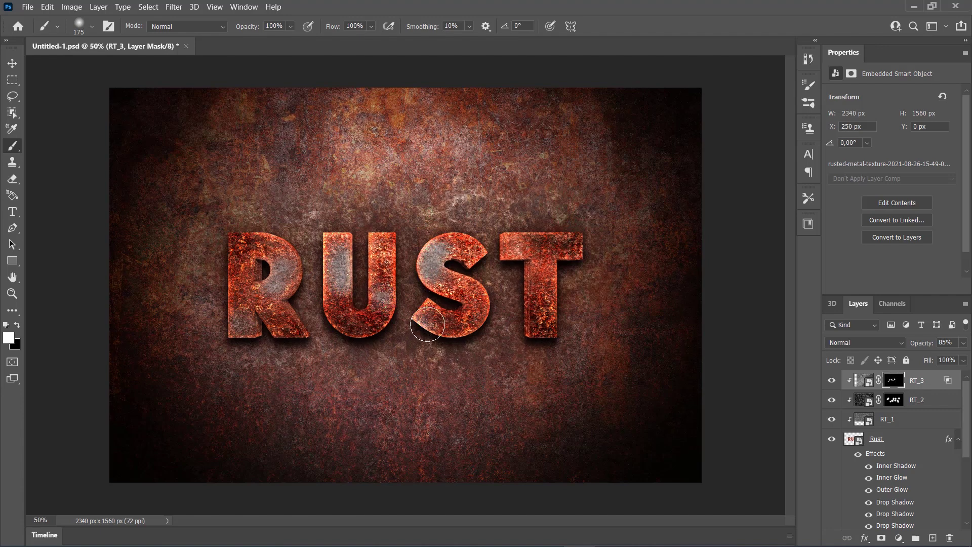
pyautogui.moveTo(514, 250); pyautogui.dragTo(541, 267)
# - Paint more texture onto the T and the middle of the S with a resized brush
pyautogui.press(']')
pyautogui.click(541, 266)
pyautogui.press(']')
pyautogui.rightClick(234, 337)
pyautogui.press('Escape')
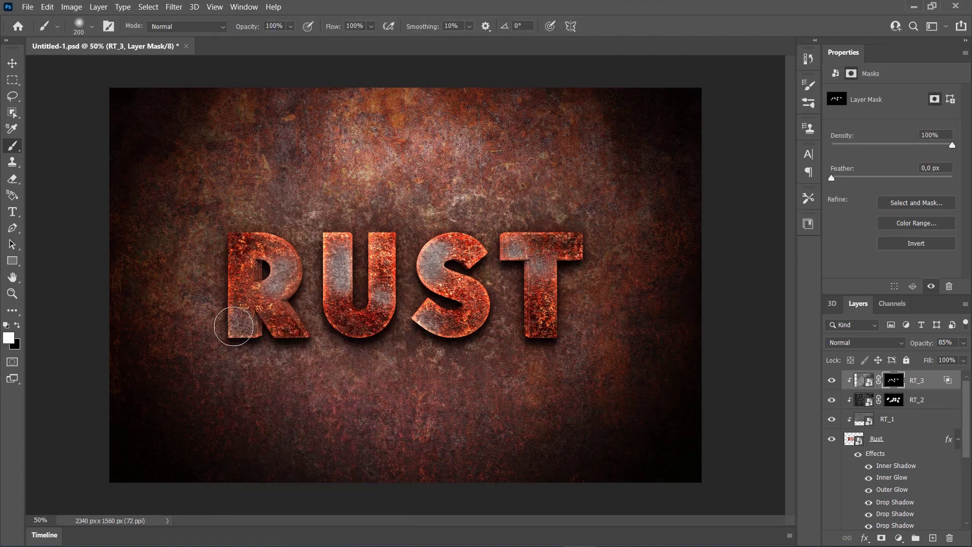
pyautogui.moveTo(446, 287); pyautogui.dragTo(440, 277)
pyautogui.press('[')
pyautogui.press('[')
pyautogui.press(']')
# - Soften the RT_3 mask with a 35 px Gaussian Blur
pyautogui.press('v')
pyautogui.click(174, 7)
pyautogui.moveTo(187, 158)
pyautogui.click(350, 199)
pyautogui.click(554, 127)
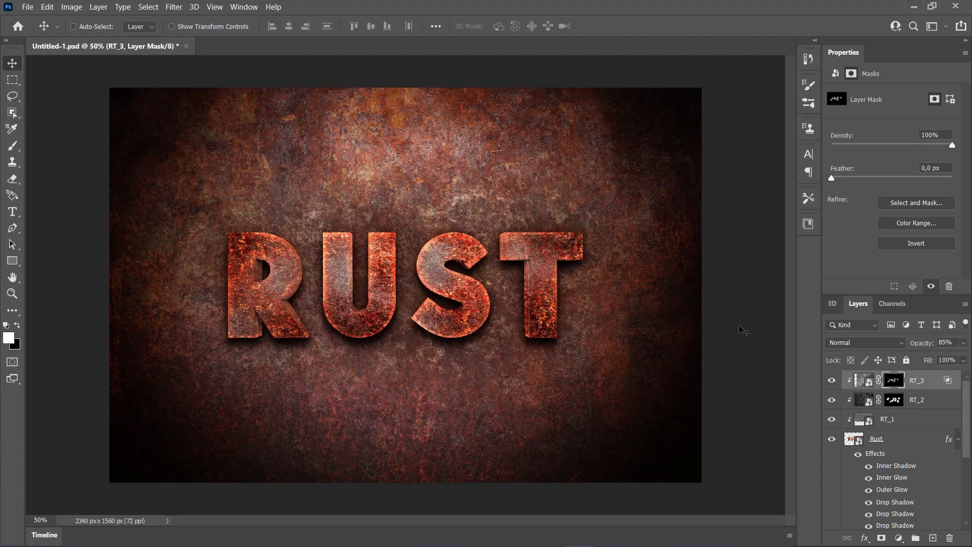
# - Stamp visible layers into Layer 1 and set Camera Raw Temperature 3, Tint 20.25, Contrast 22
pyautogui.hotkey('ctrl', 'shift', 'alt', 'e')
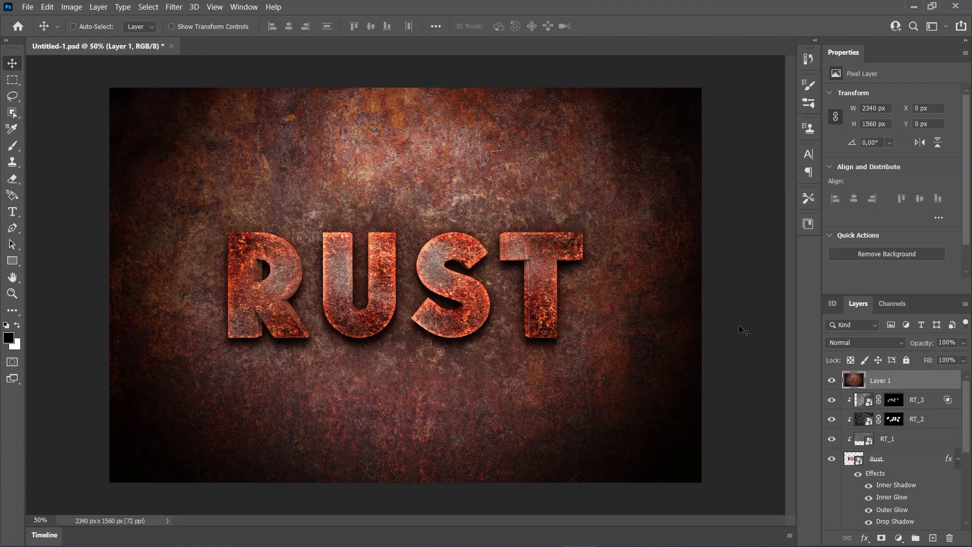
pyautogui.click(173, 7)
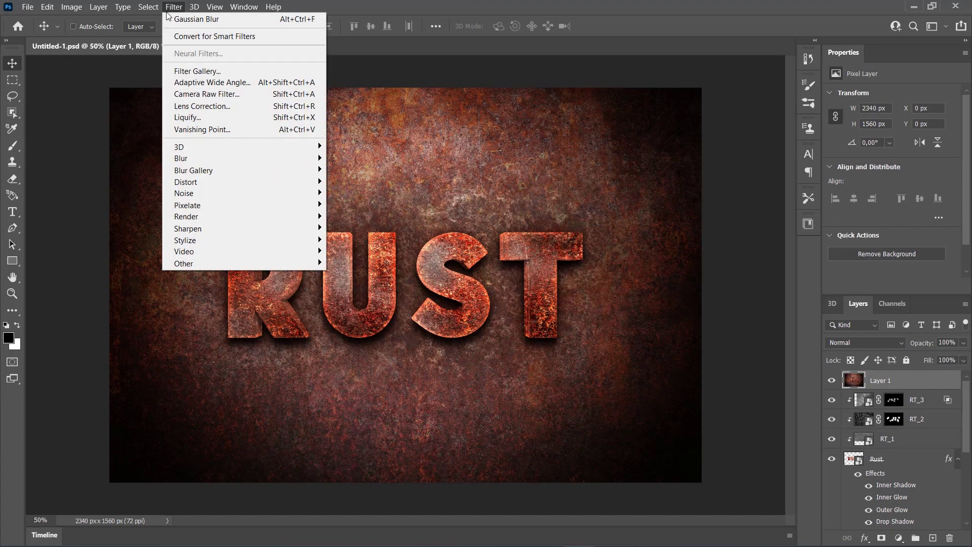
pyautogui.click(203, 94)
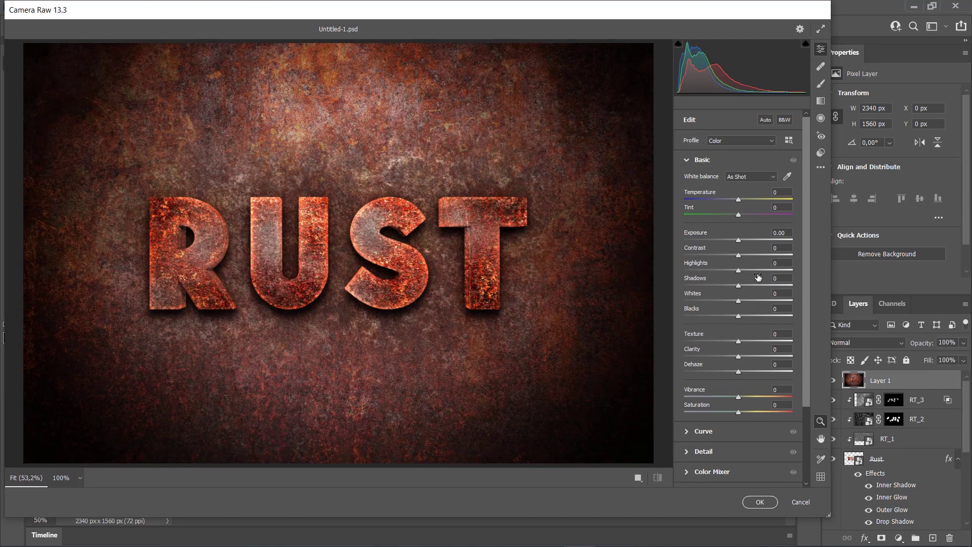
pyautogui.click(784, 192)
pyautogui.write('3')
pyautogui.click(781, 207)
pyautogui.write('2')
pyautogui.write('0.25')
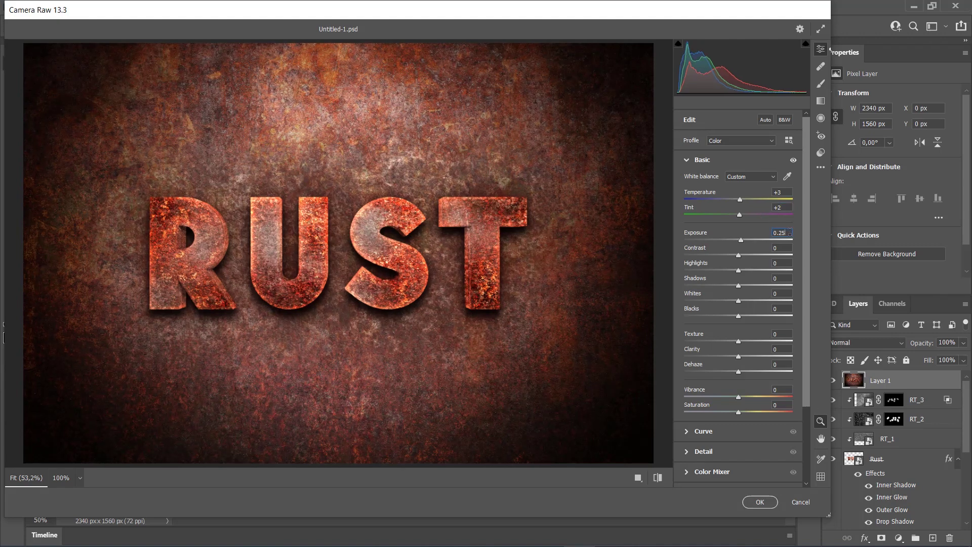
pyautogui.click(784, 247)
pyautogui.write('22')
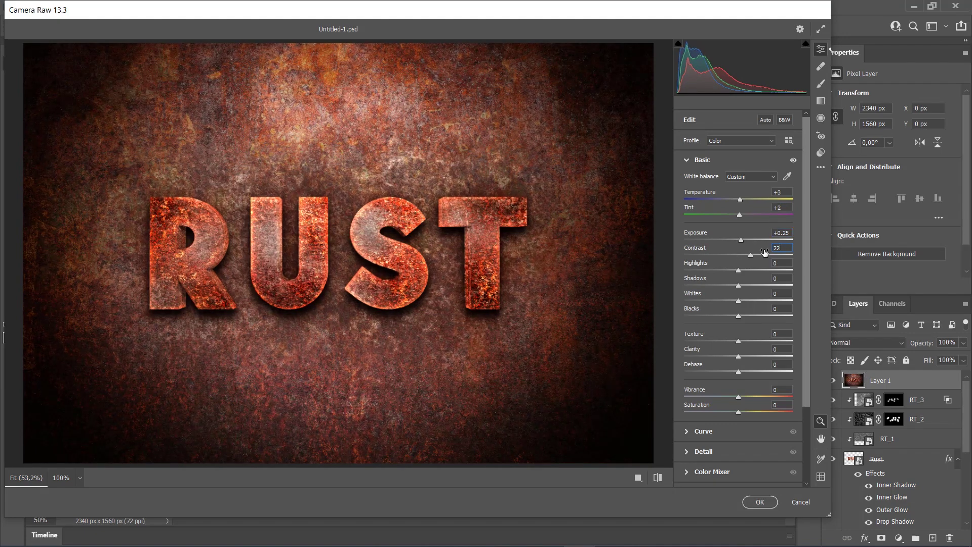
# - Set Shadows -42, Clarity 32, Vibrance 10 and Saturation 3
pyautogui.press('Tab')
pyautogui.press('Tab')
pyautogui.write('-42')
pyautogui.click(776, 349)
pyautogui.write('32')
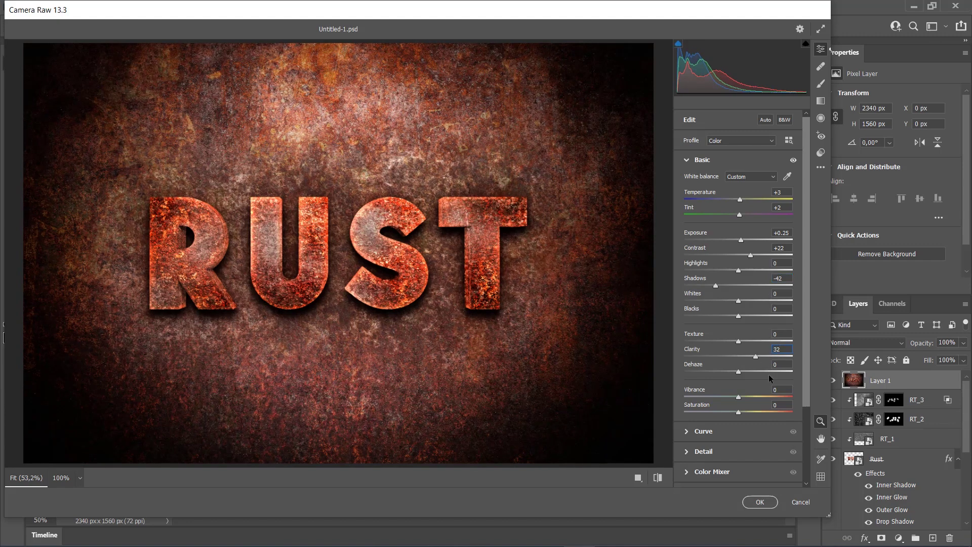
pyautogui.click(775, 389)
pyautogui.write('10')
pyautogui.click(776, 405)
pyautogui.write('3')
# - Set Sharpening to 29 in Detail and apply the Camera Raw grade
pyautogui.click(704, 452)
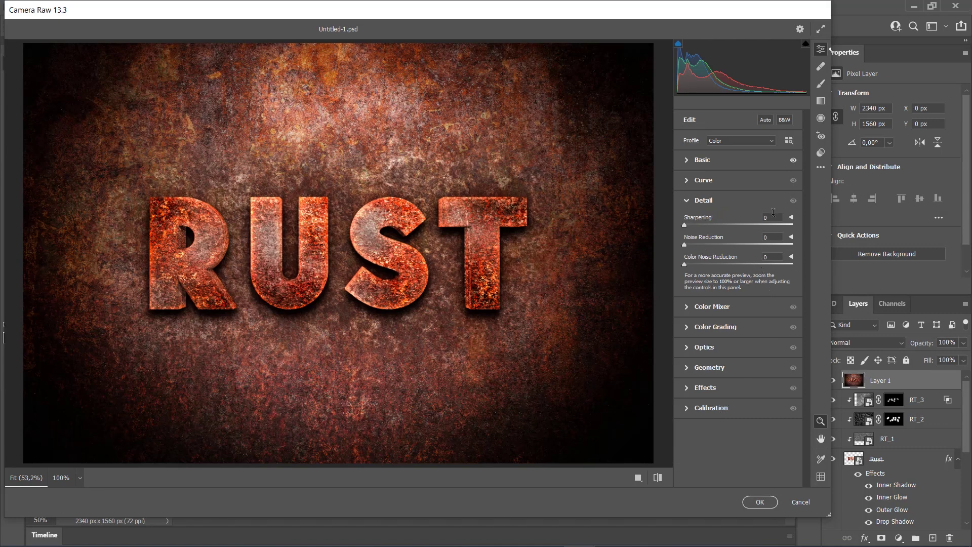
pyautogui.write('29')
pyautogui.click(759, 501)
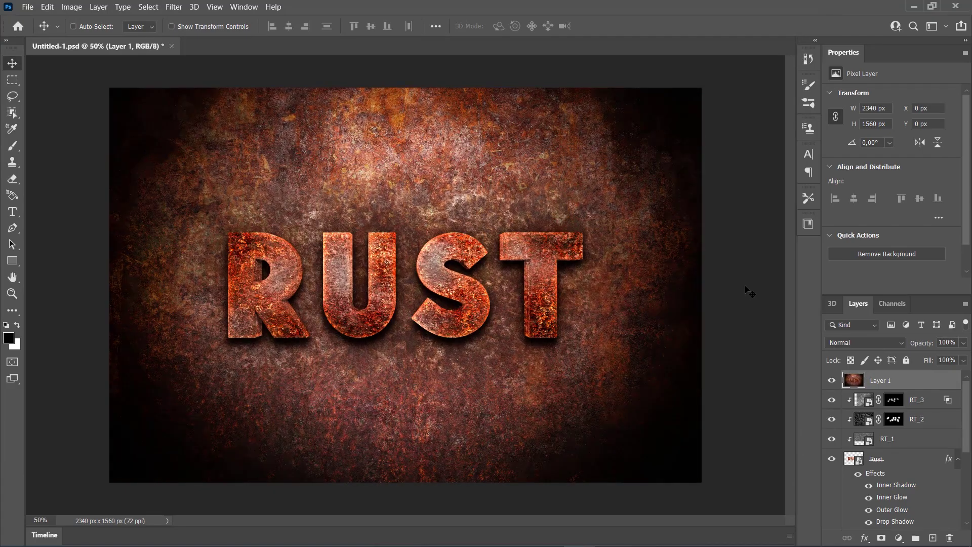